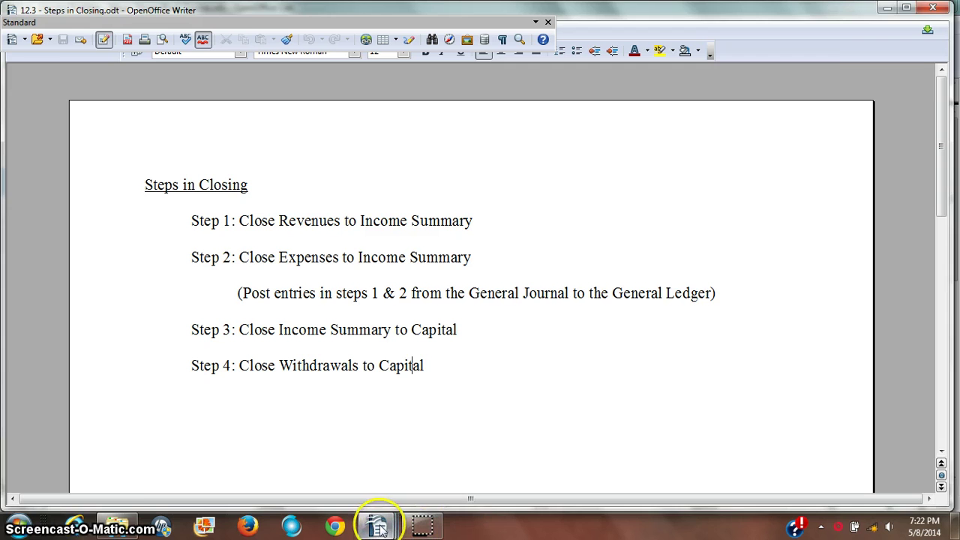
Switch to the Temporary vs Permanent Accounts document and review the account lists under both headings, highlighting each list
mouse_move(382, 529)
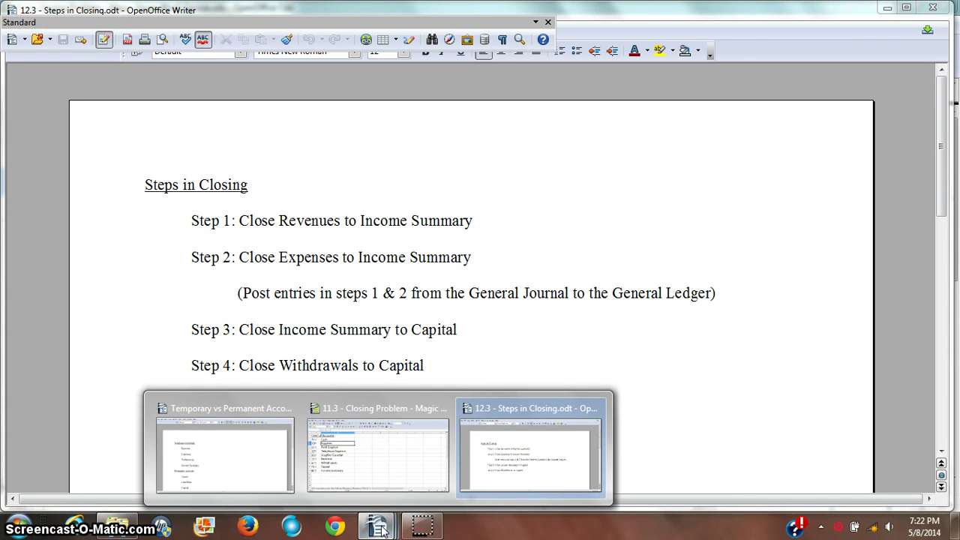
click(233, 460)
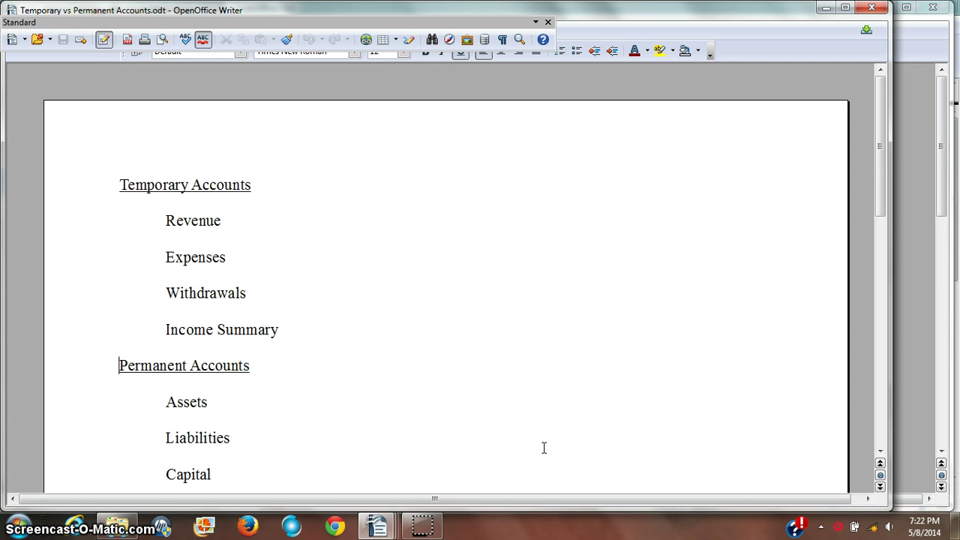
scroll(544, 448, down, 1)
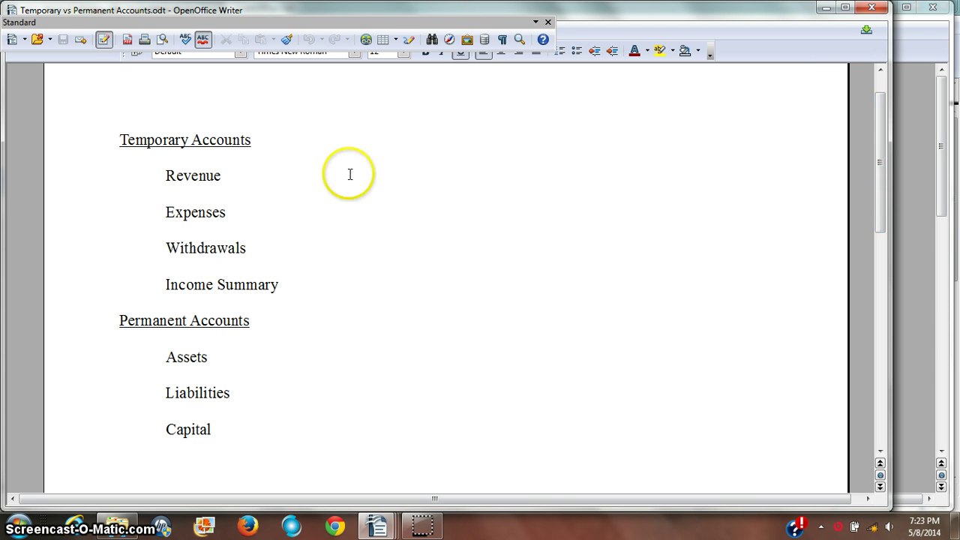
drag(168, 175, 297, 269)
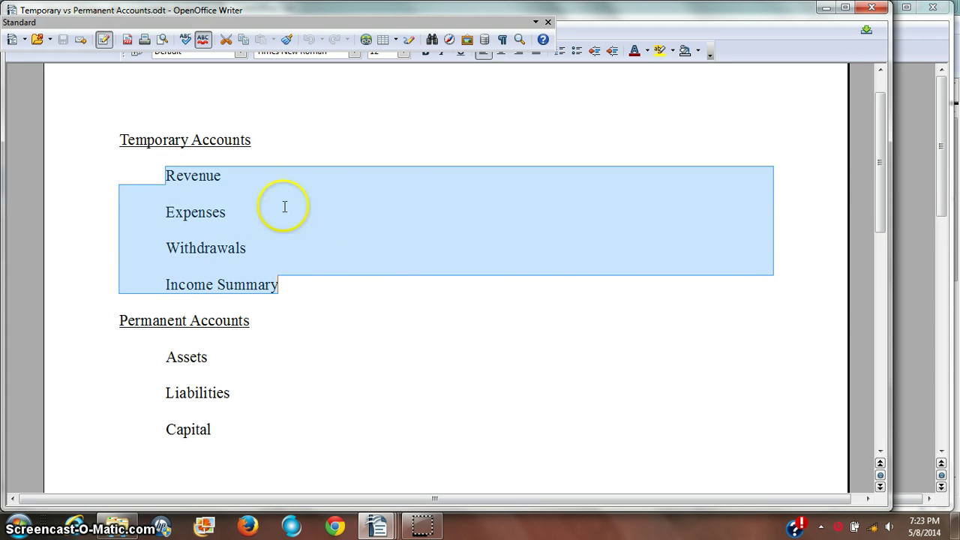
click(290, 150)
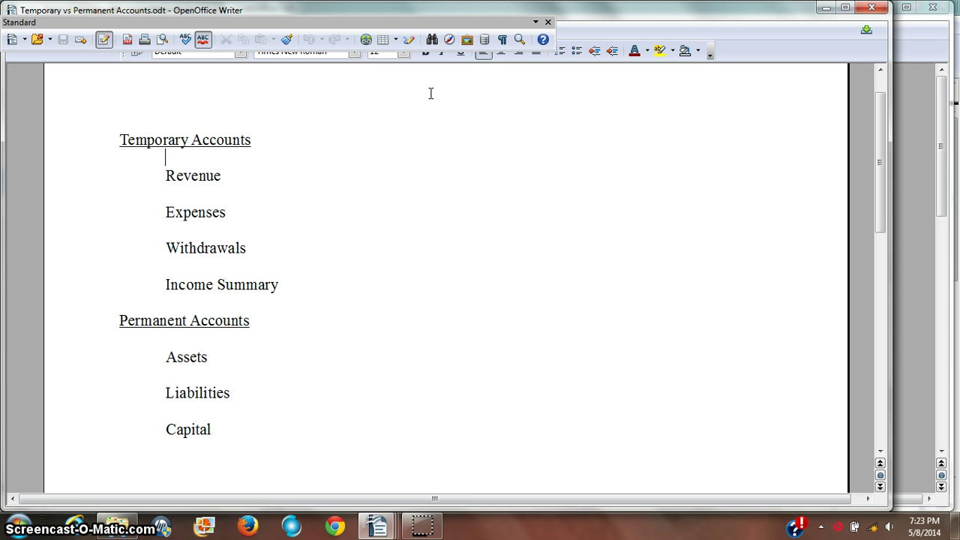
drag(218, 435, 183, 354)
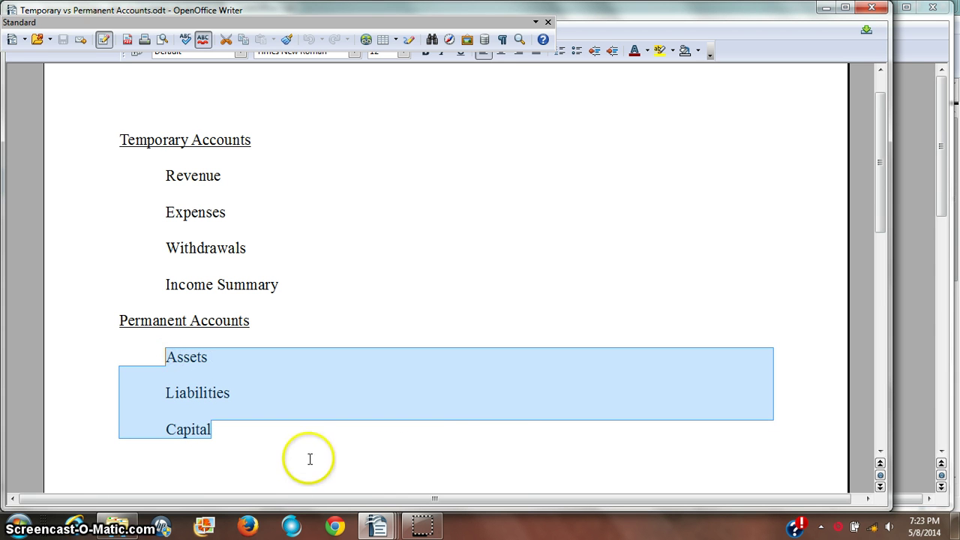
click(296, 435)
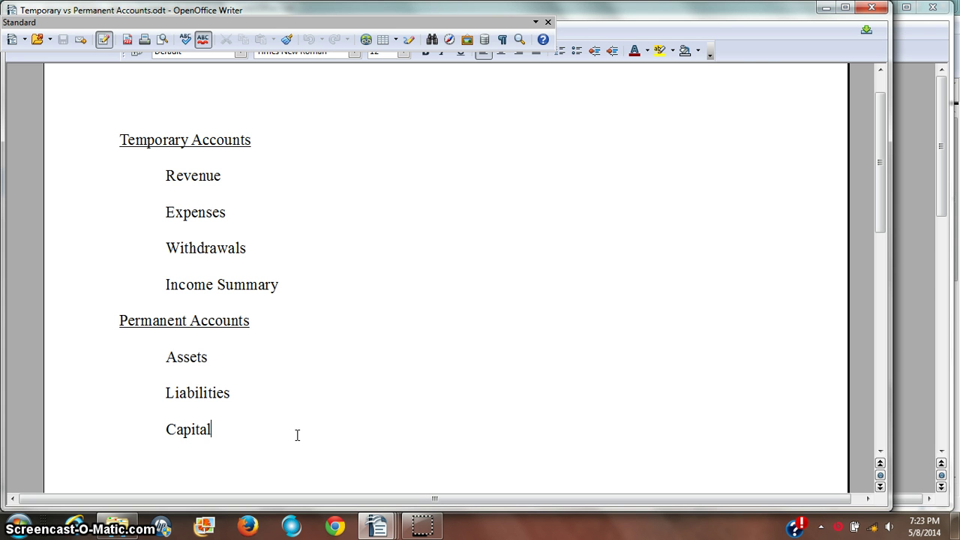
click(825, 8)
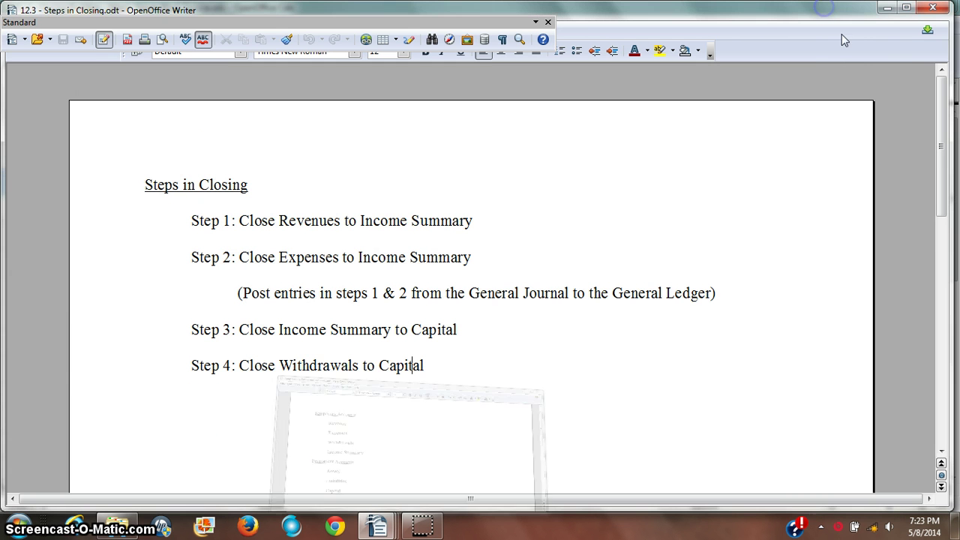
Return to the Steps in Closing document and highlight its title line
click(874, 8)
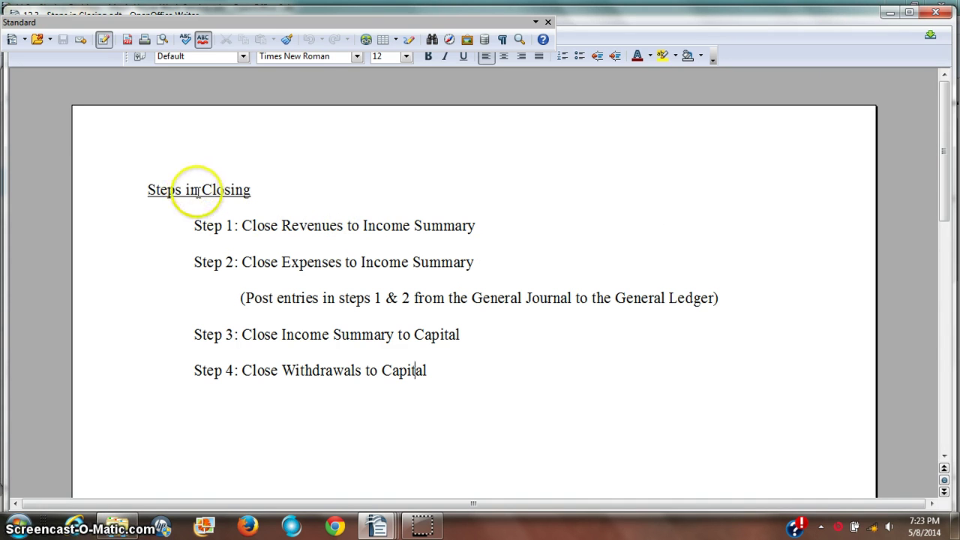
drag(250, 190, 147, 193)
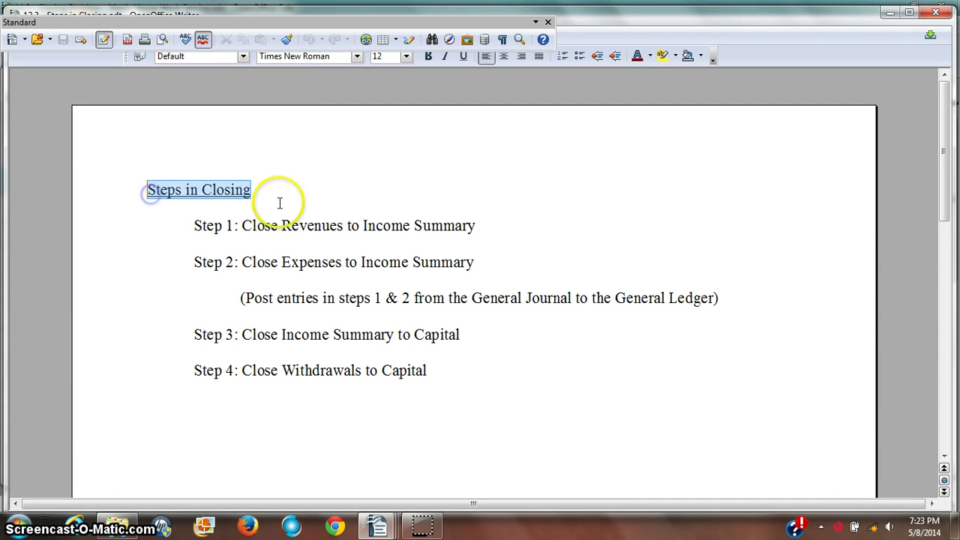
key(ctrl+u)
click(418, 207)
click(345, 184)
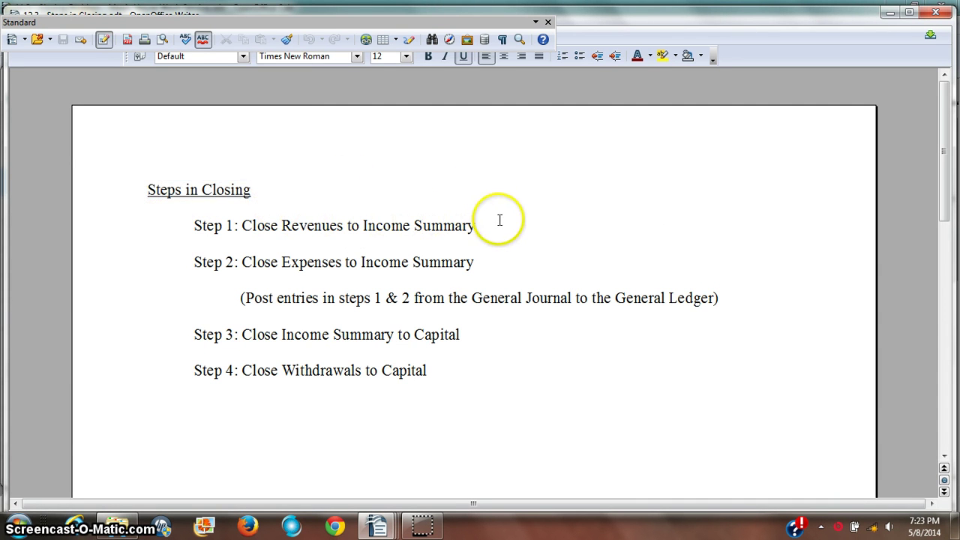
Change "Revenues" to "Revenue" in the Step 1 line of the closing steps
drag(500, 218, 189, 233)
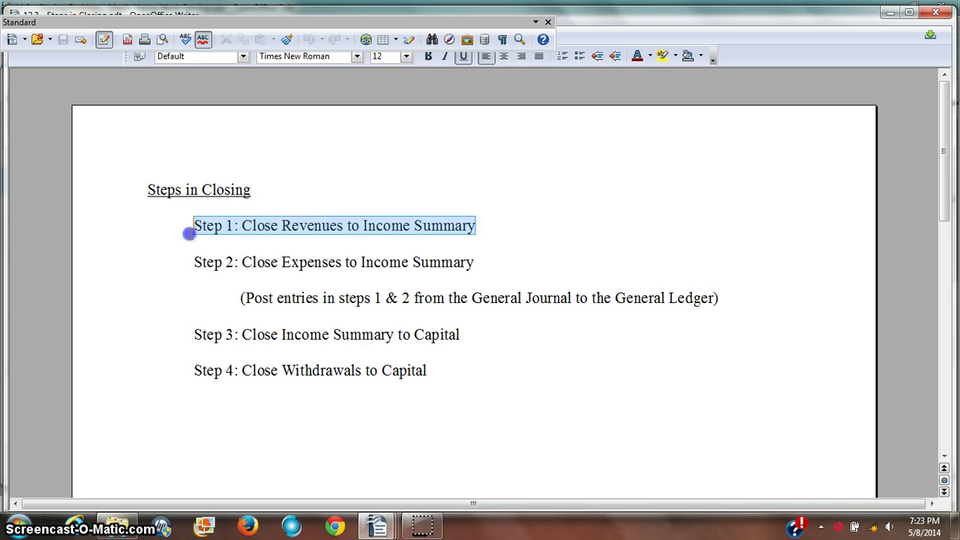
click(279, 225)
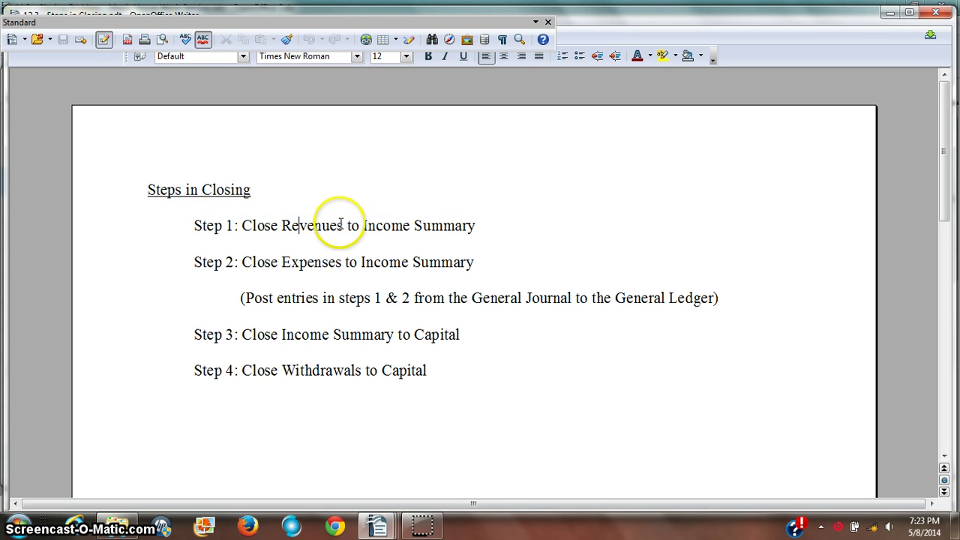
click(342, 225)
key(BackSpace)
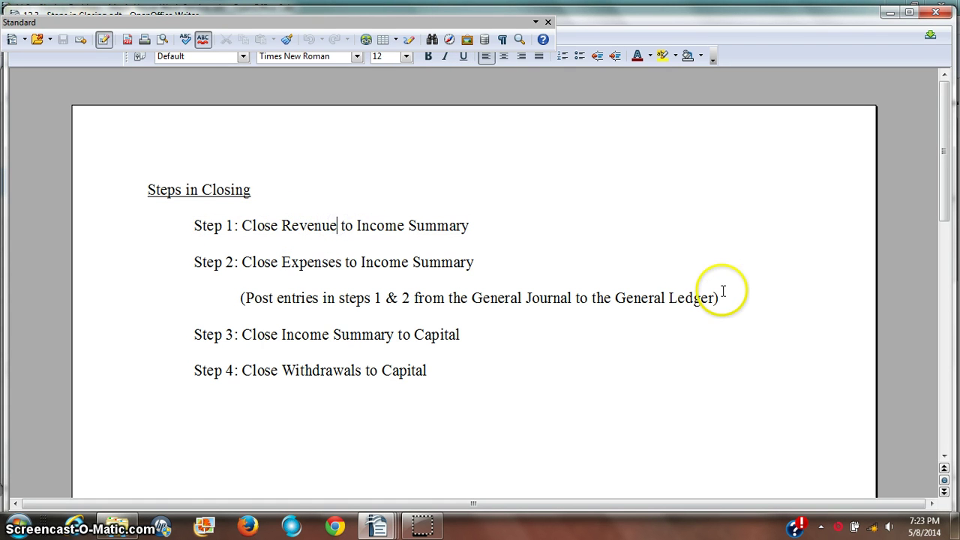
click(502, 233)
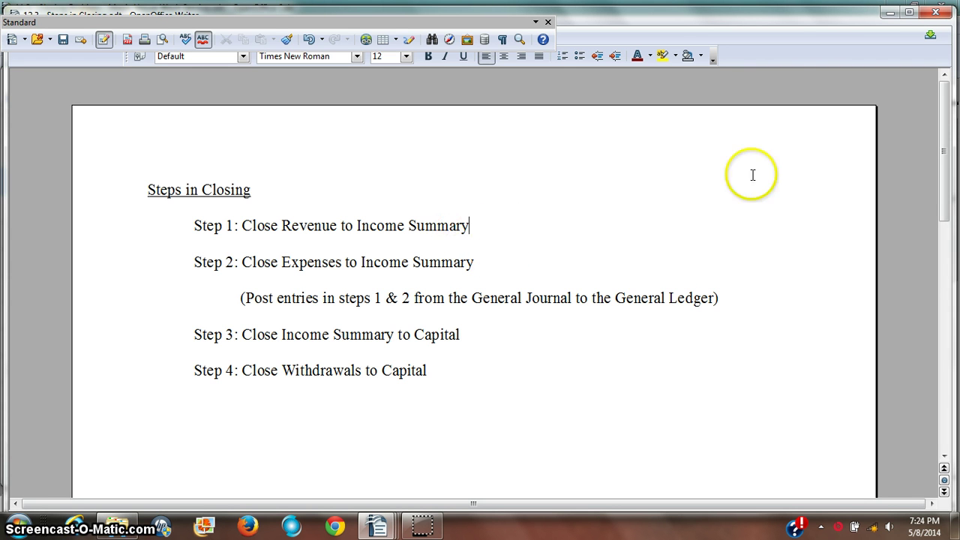
Switch to the Magic House Wash Service closing problem in OpenOffice Calc and view the chart of accounts on Sheet9
click(891, 14)
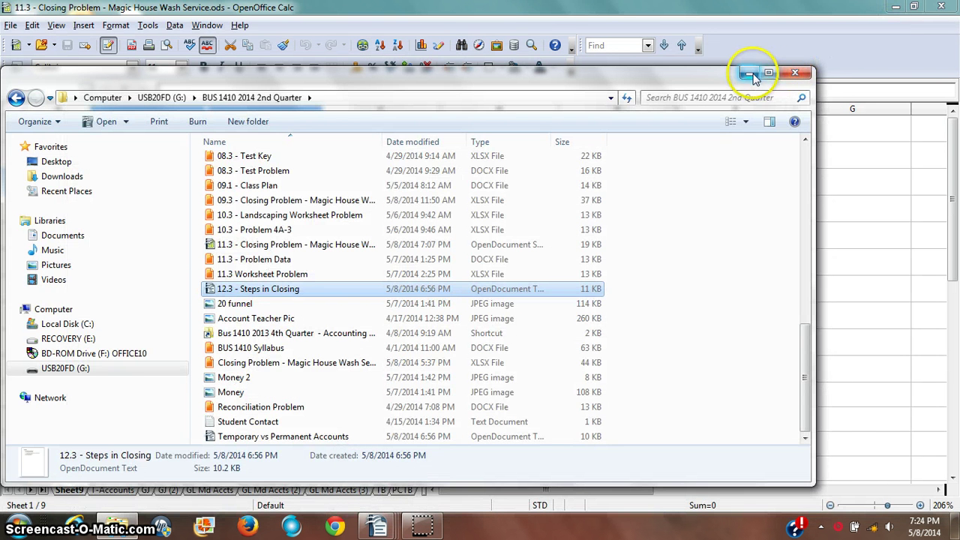
click(794, 72)
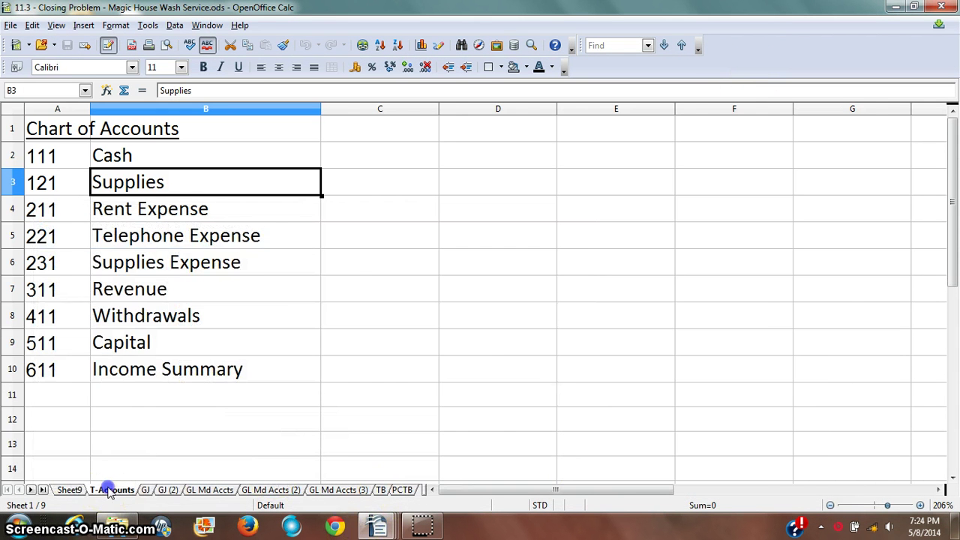
click(111, 489)
click(68, 489)
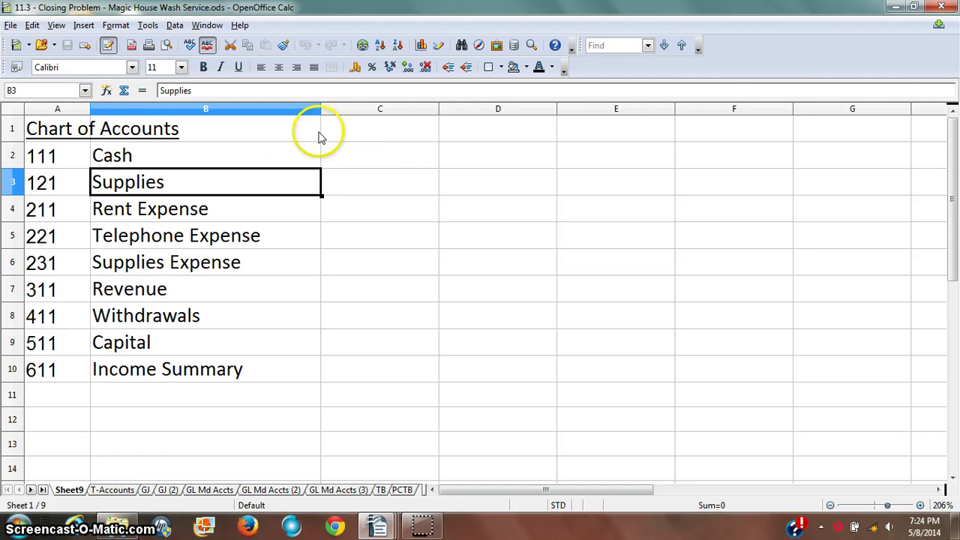
On the T-Accounts sheet, trace transactions A, B and C between the Cash, Capital, Rent Expense and Revenue accounts
click(111, 490)
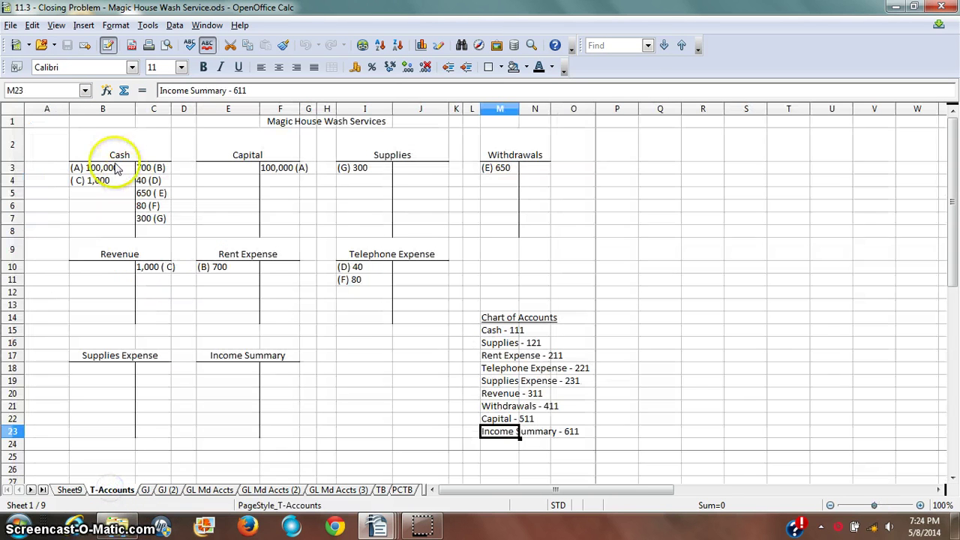
click(92, 169)
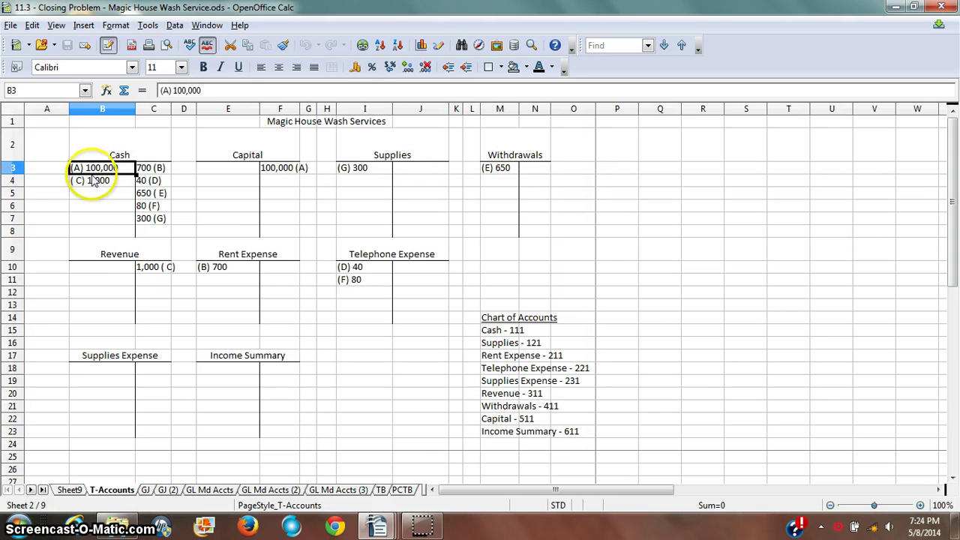
click(282, 169)
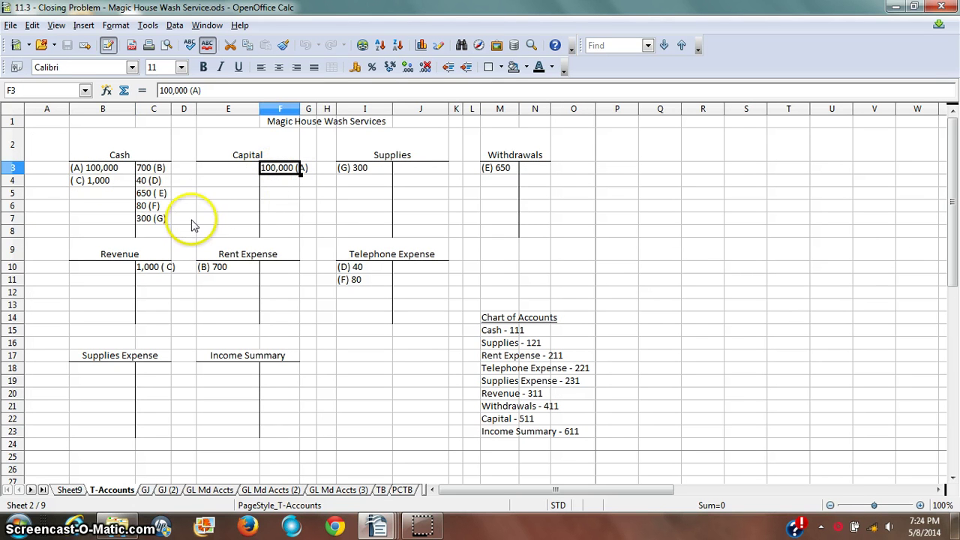
click(150, 169)
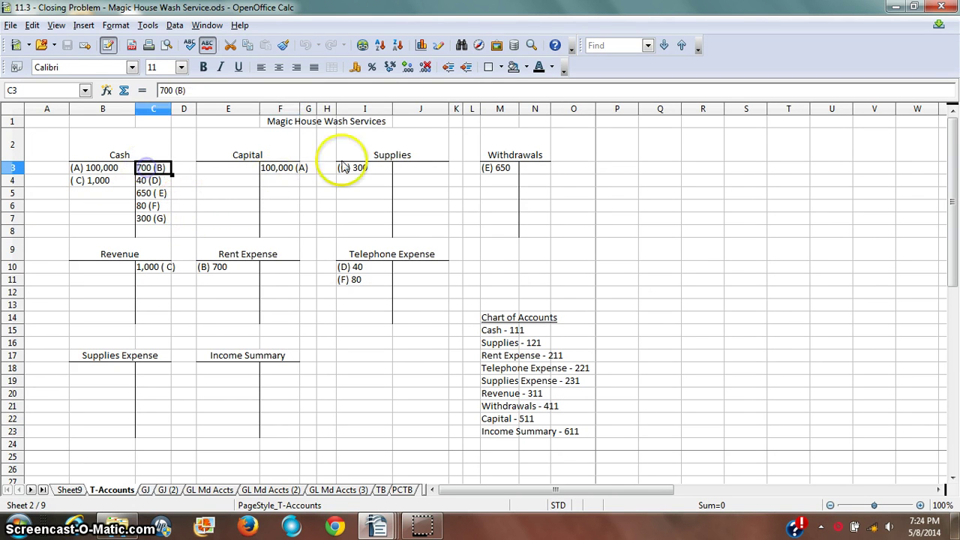
click(216, 267)
double_click(144, 168)
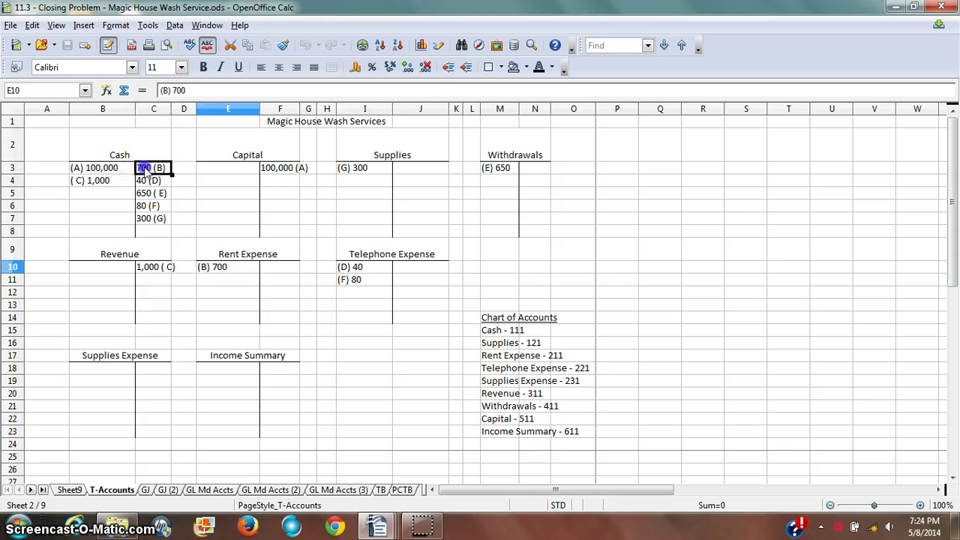
click(225, 267)
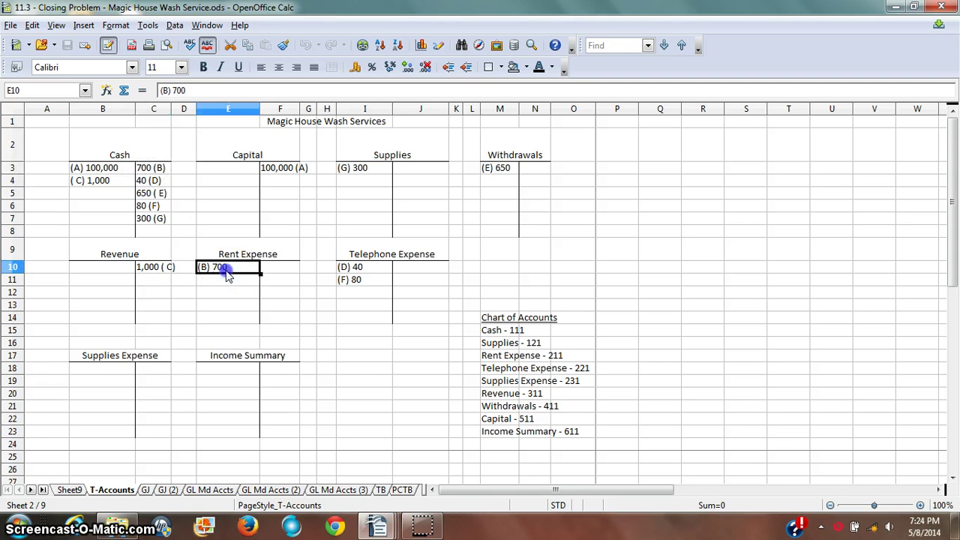
click(98, 181)
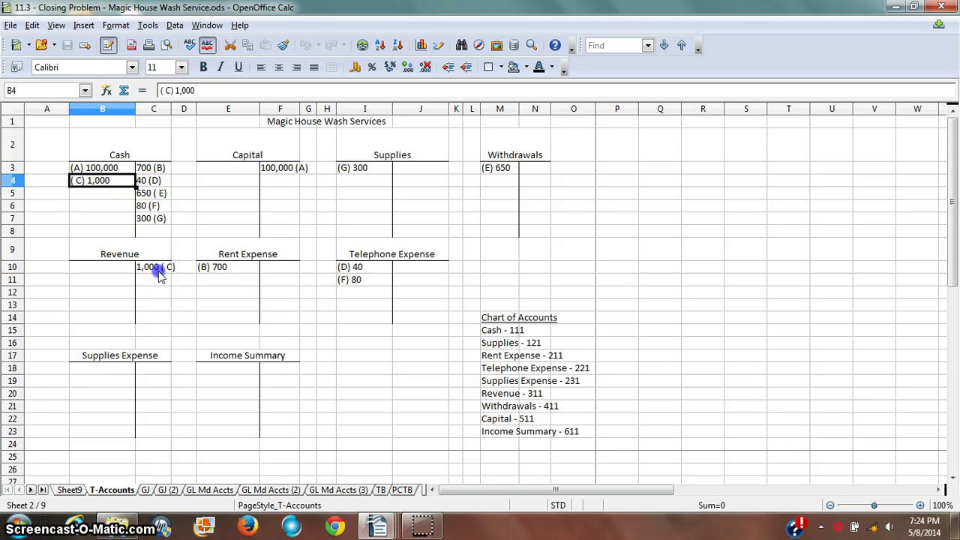
click(157, 270)
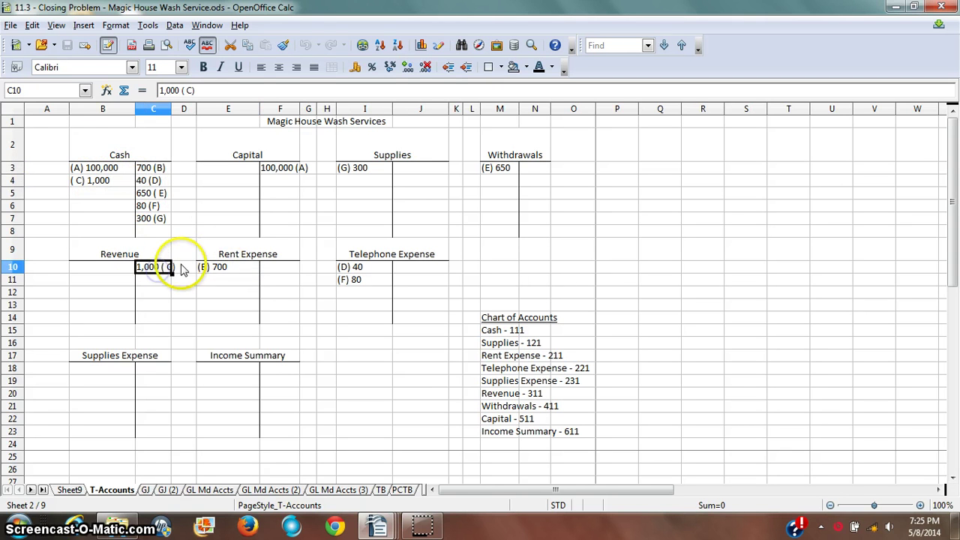
click(56, 125)
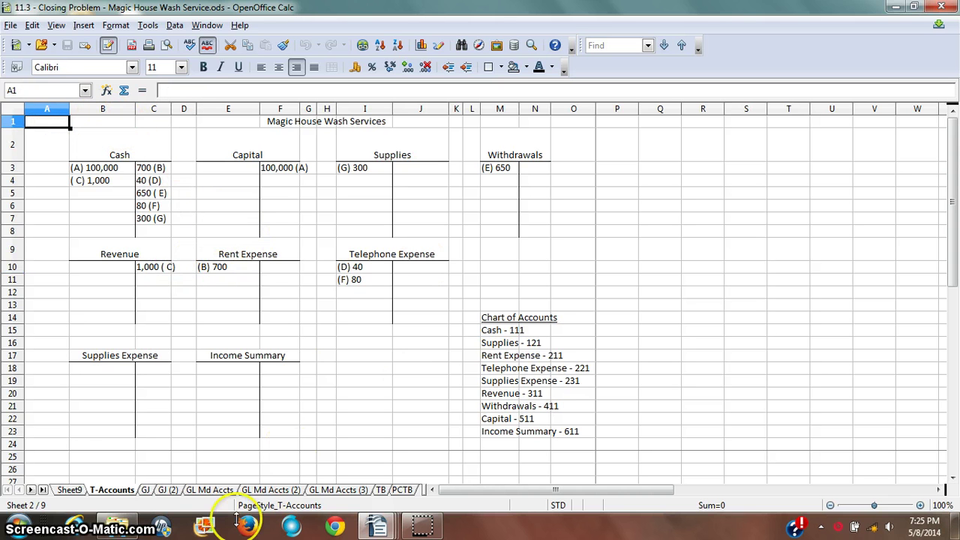
Show the GJ sheet at a readable size and examine the Cash, Capital and Initial Investment lines of the April 1 entry
click(145, 489)
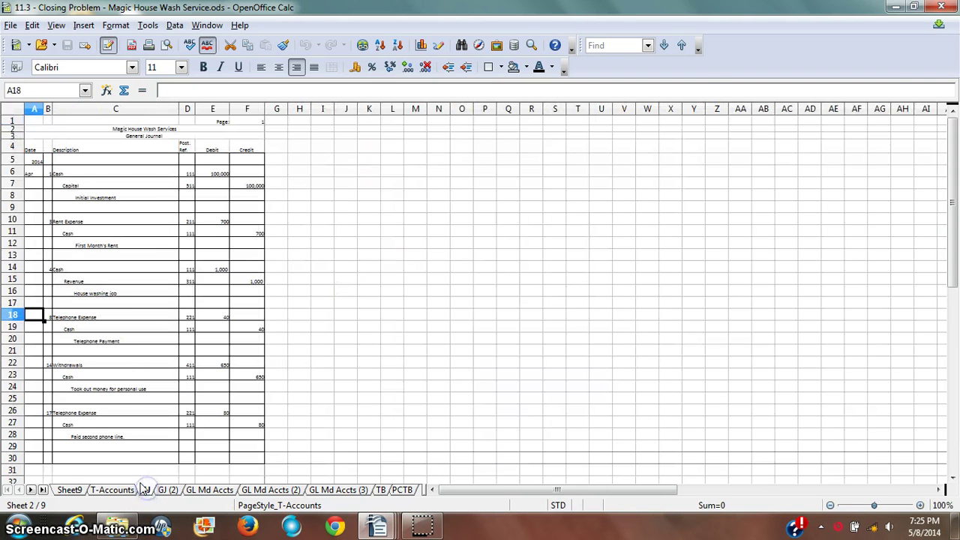
scroll(176, 386, up, 4)
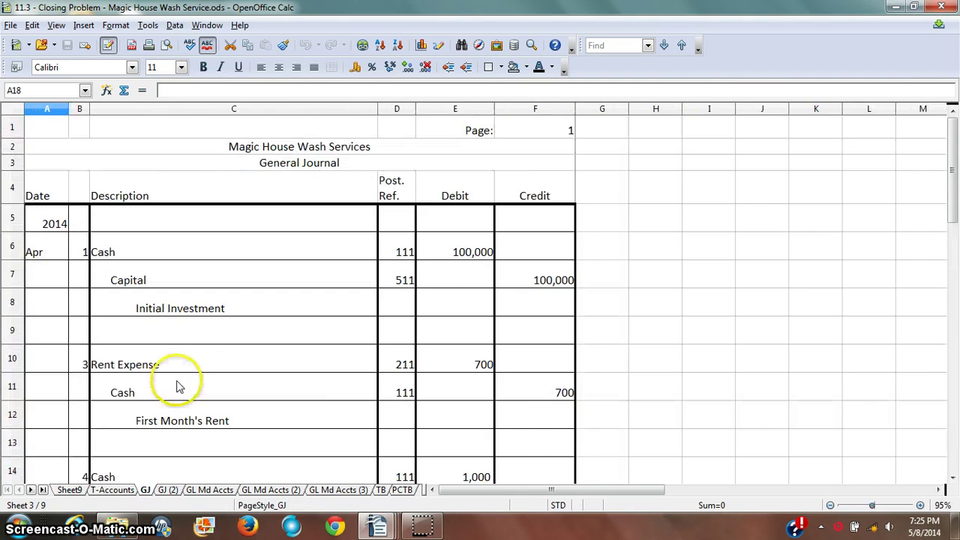
scroll(239, 321, down, 1)
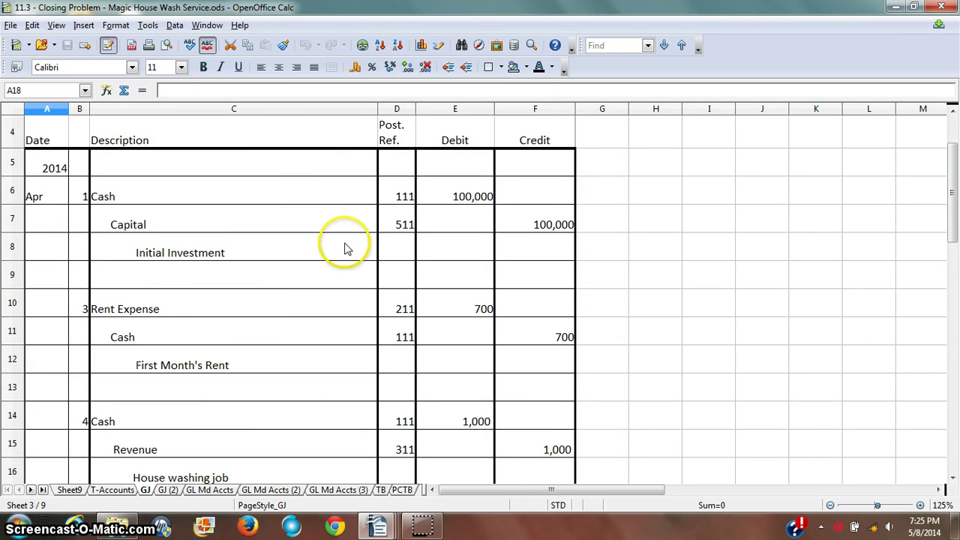
click(168, 196)
click(210, 225)
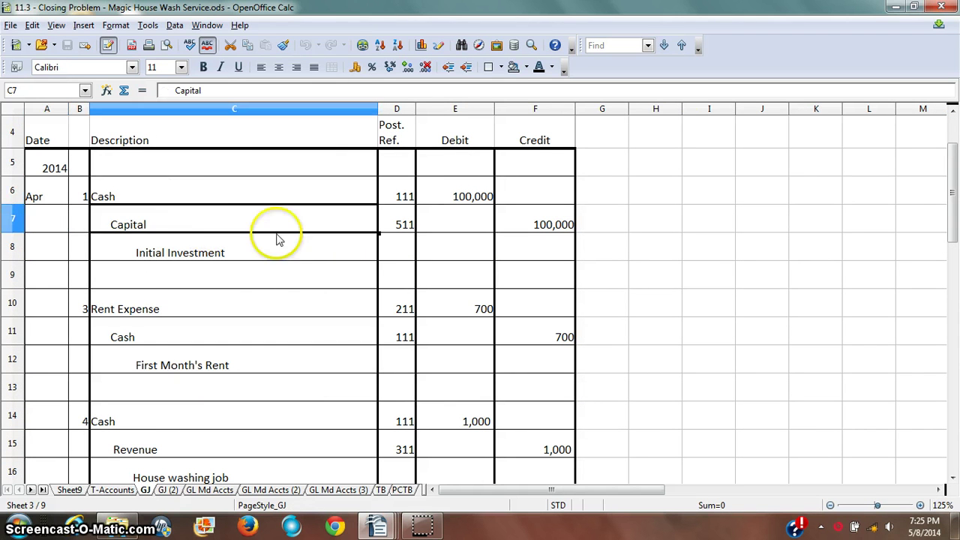
click(204, 253)
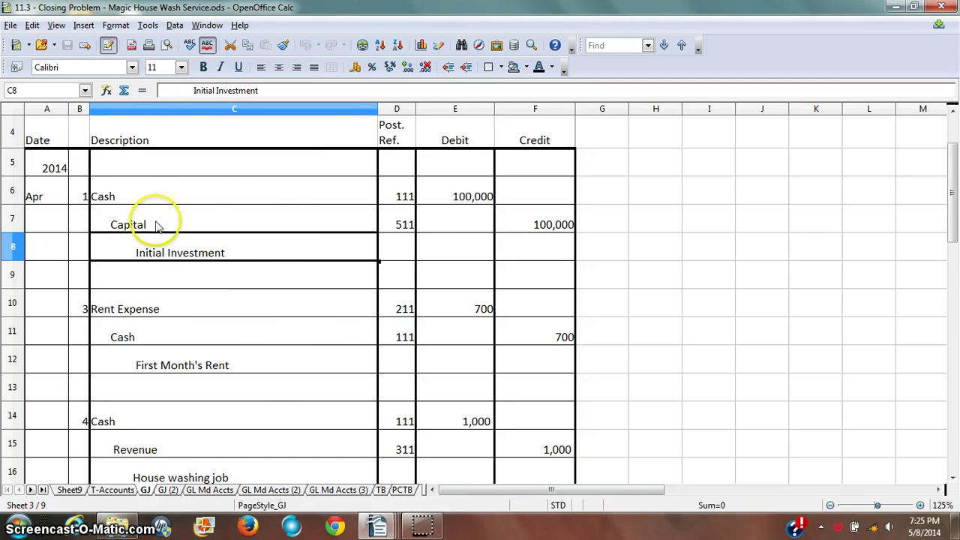
Examine the April 3 rent entry in the general journal, then return to the Cash line of the April 1 entry
scroll(188, 278, down, 1)
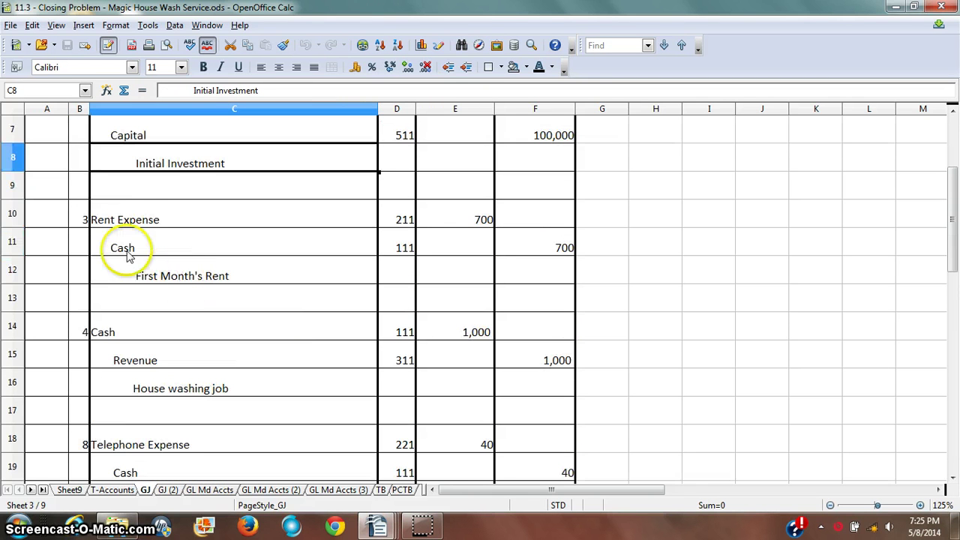
click(133, 219)
click(165, 247)
click(180, 278)
scroll(178, 255, up, 1)
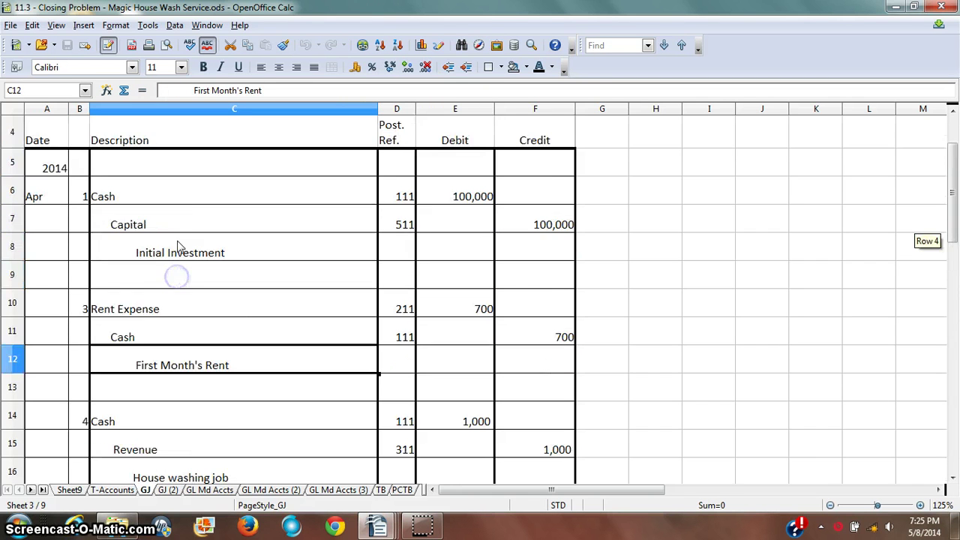
scroll(180, 245, up, 1)
click(343, 257)
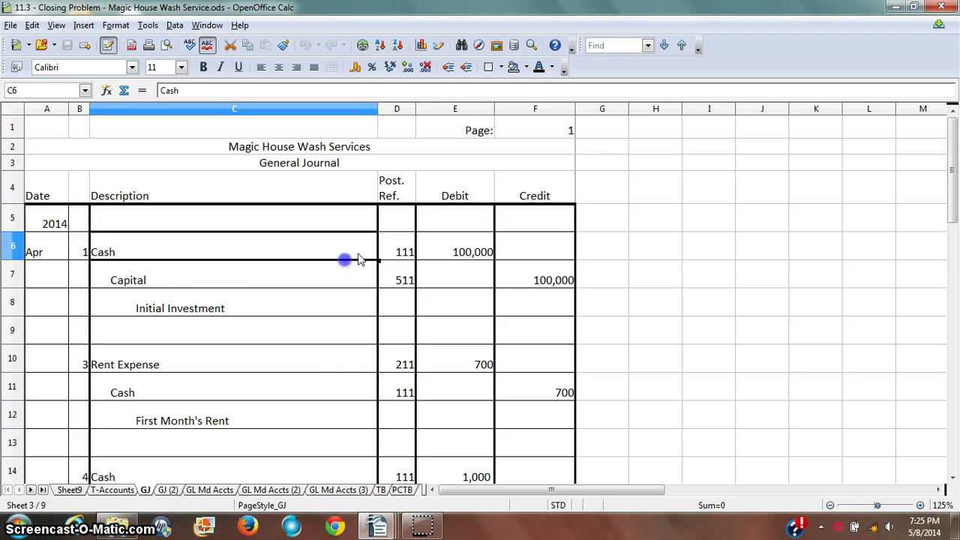
Trace the April 1 Cash posting reference from the journal to the Cash account on GL Md Accts, checking its posting reference and account number
click(397, 255)
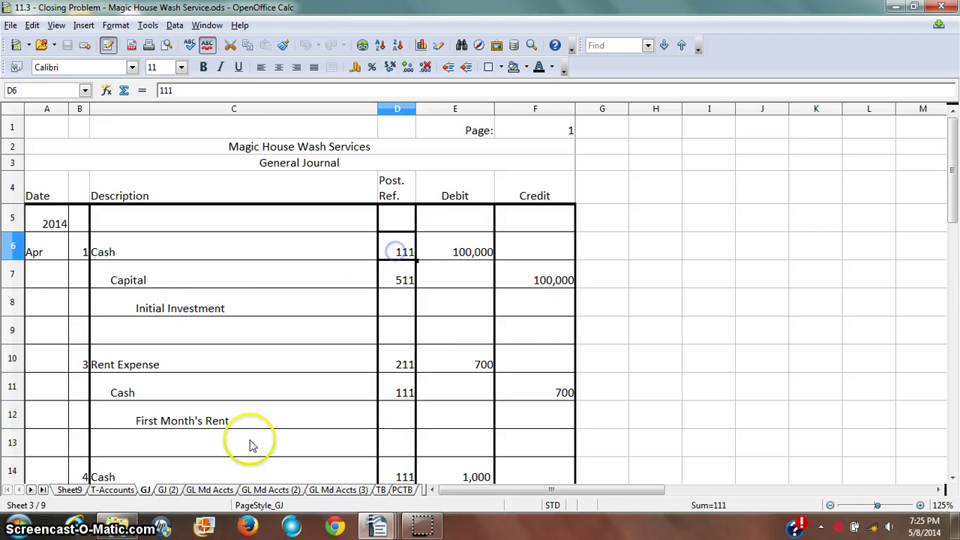
click(204, 491)
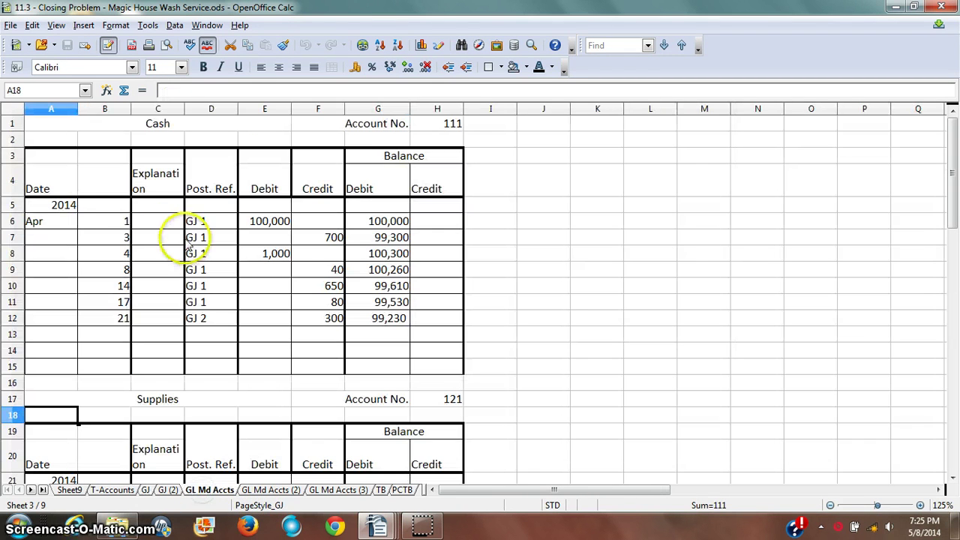
drag(106, 227, 432, 222)
click(197, 222)
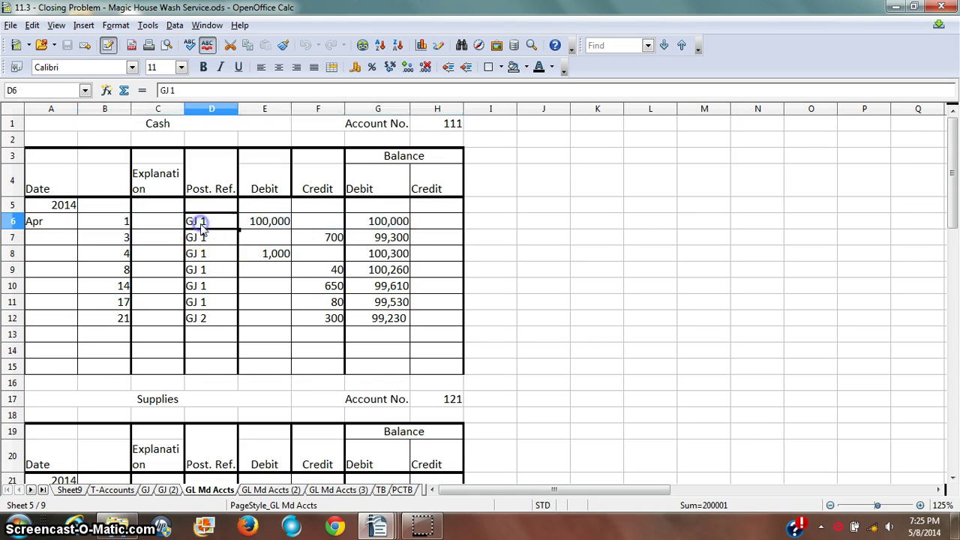
click(452, 126)
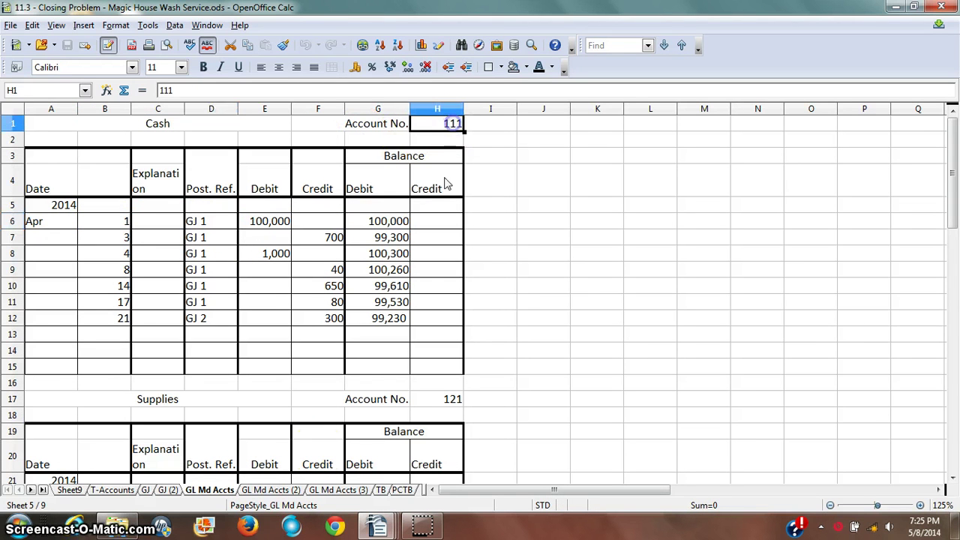
Compare the GJ page number and Cash posting reference with the April 1 line of the Cash ledger account
click(145, 489)
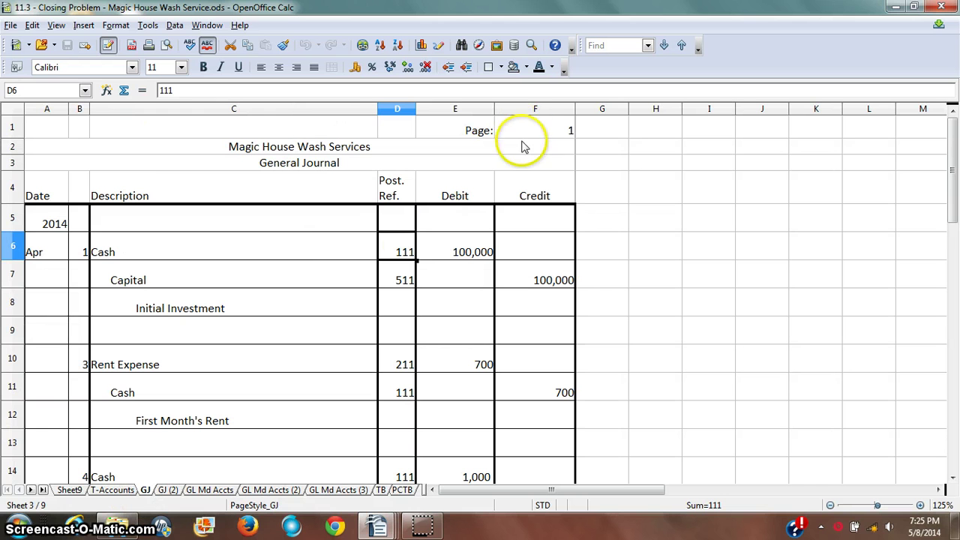
click(398, 248)
click(200, 490)
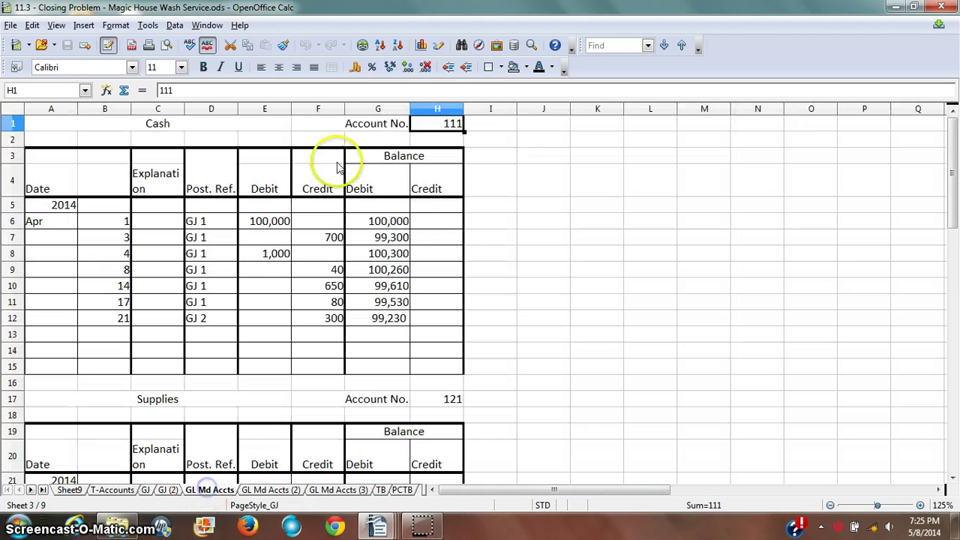
click(209, 225)
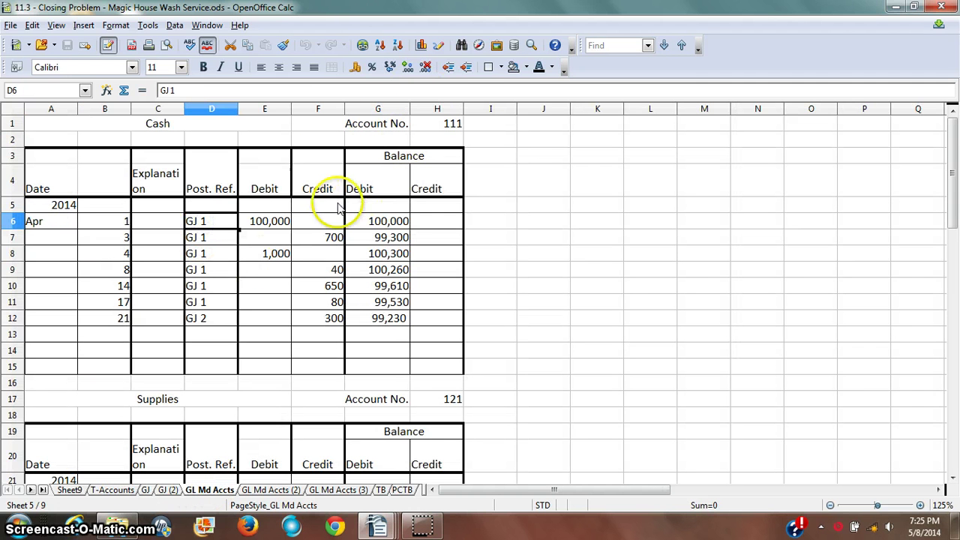
drag(323, 222, 236, 225)
drag(438, 222, 51, 225)
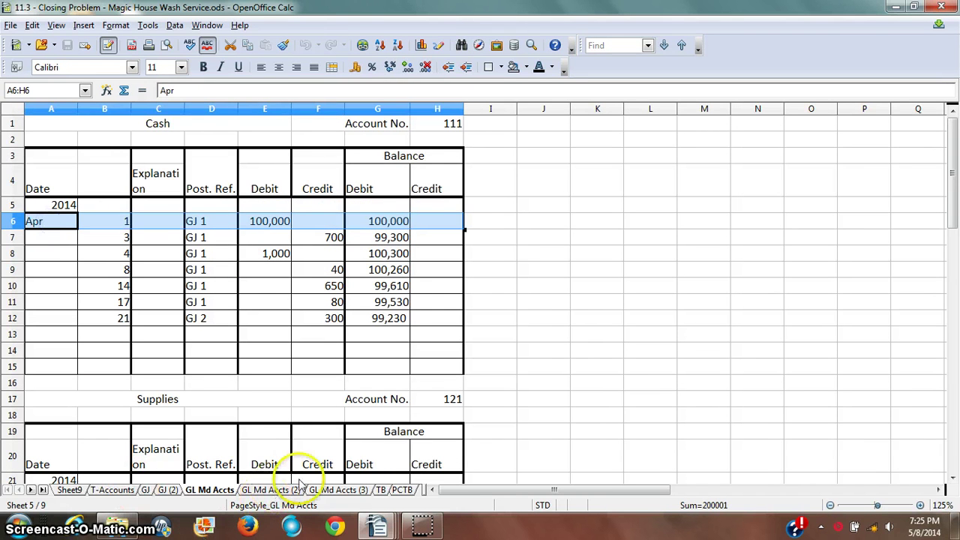
click(156, 127)
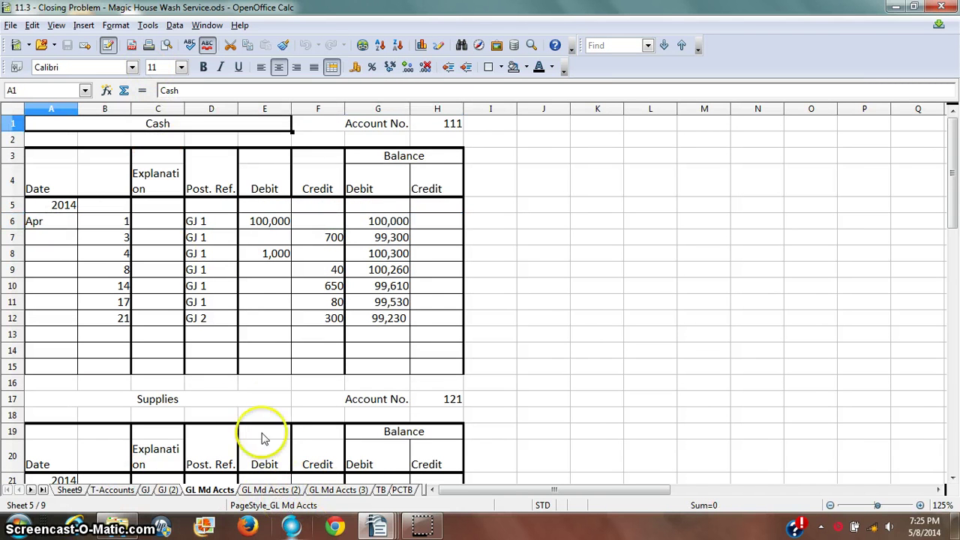
Trace the Capital line's posting reference 511 from the journal to the April 1 line of the Capital account on GL Md Accts (3)
click(146, 489)
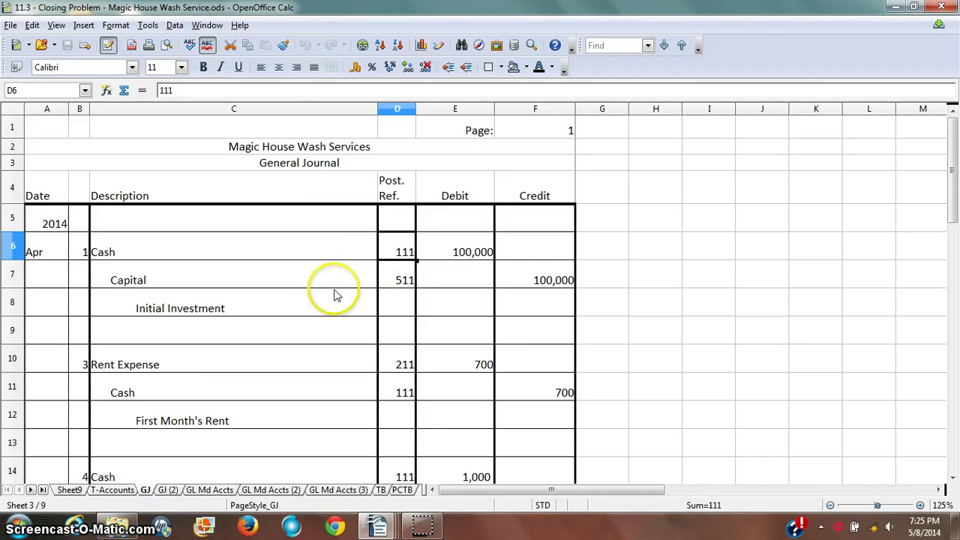
click(381, 281)
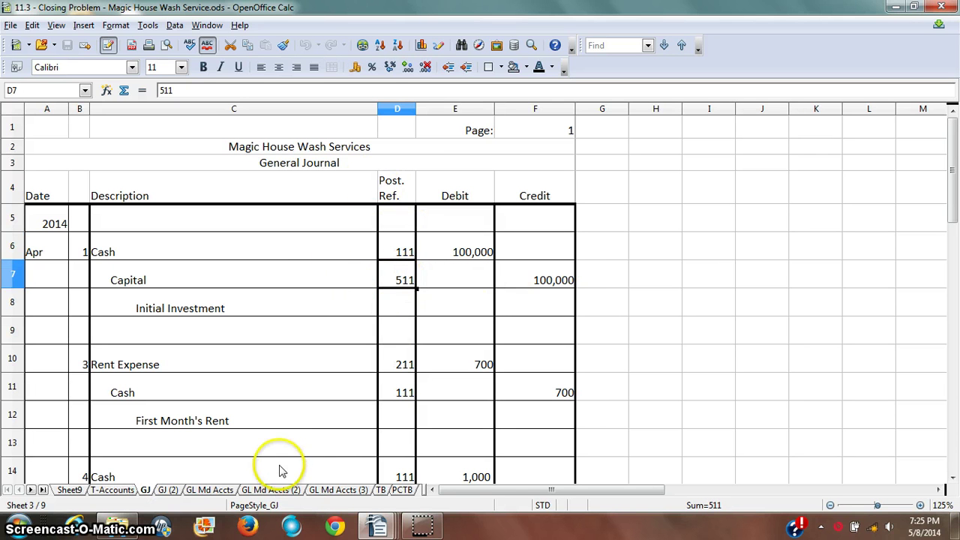
click(261, 488)
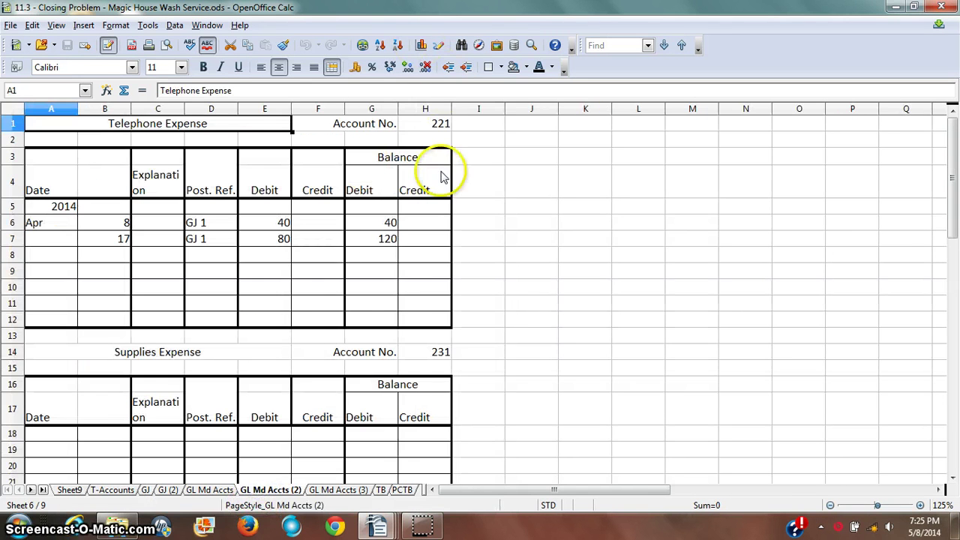
scroll(390, 250, down, 5)
scroll(410, 301, down, 1)
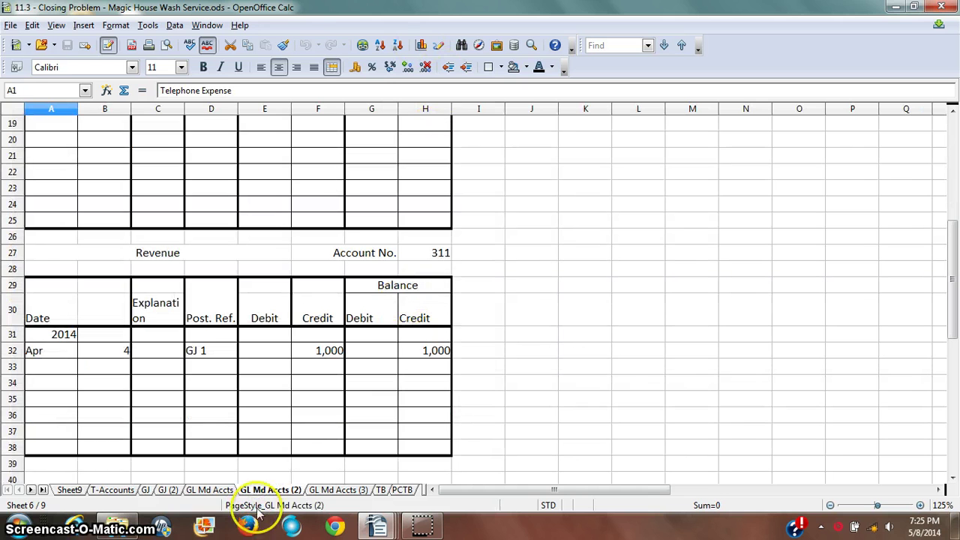
click(323, 489)
scroll(386, 157, up, 1)
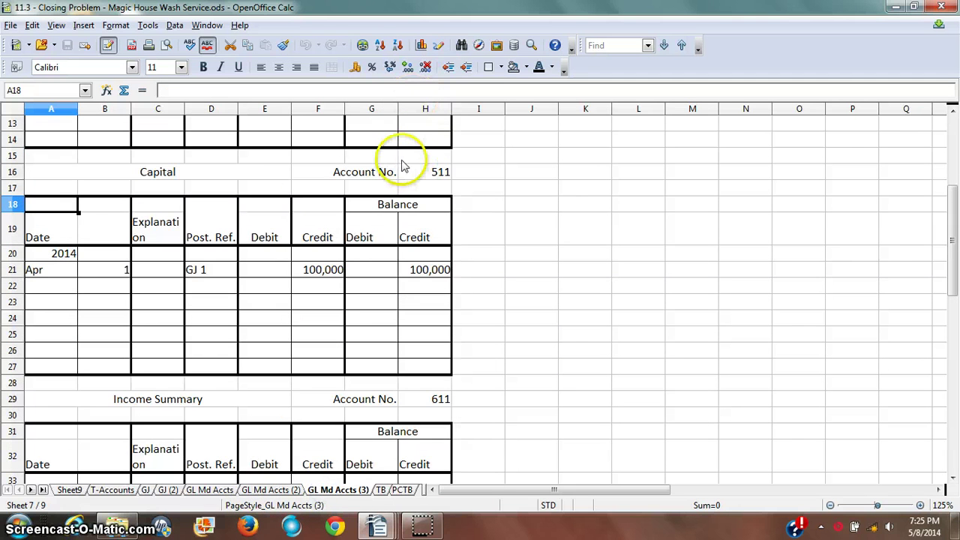
scroll(374, 187, up, 1)
click(188, 219)
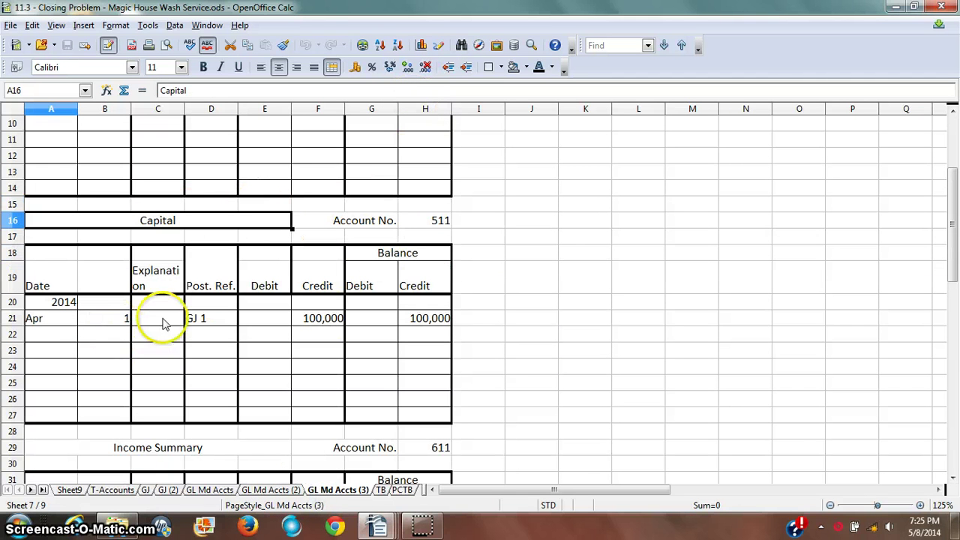
drag(61, 323, 405, 320)
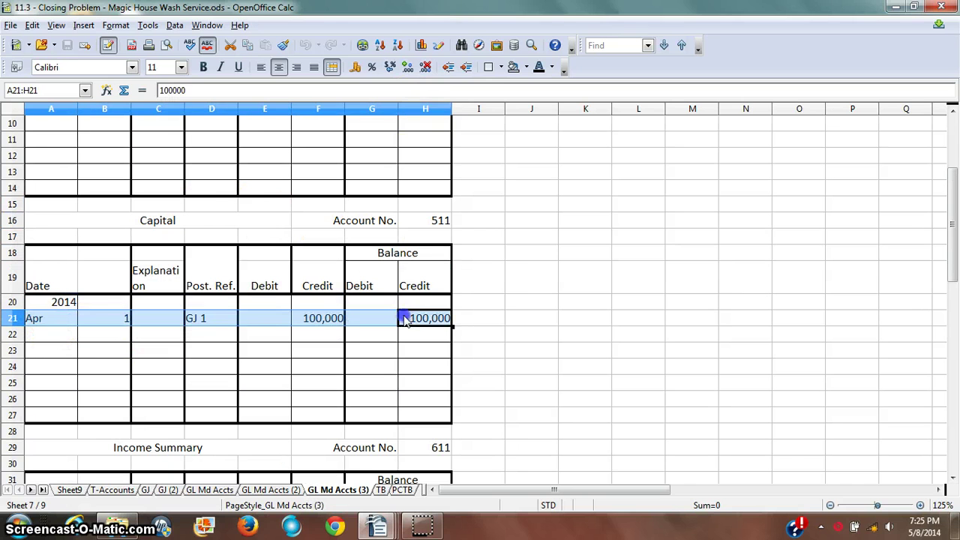
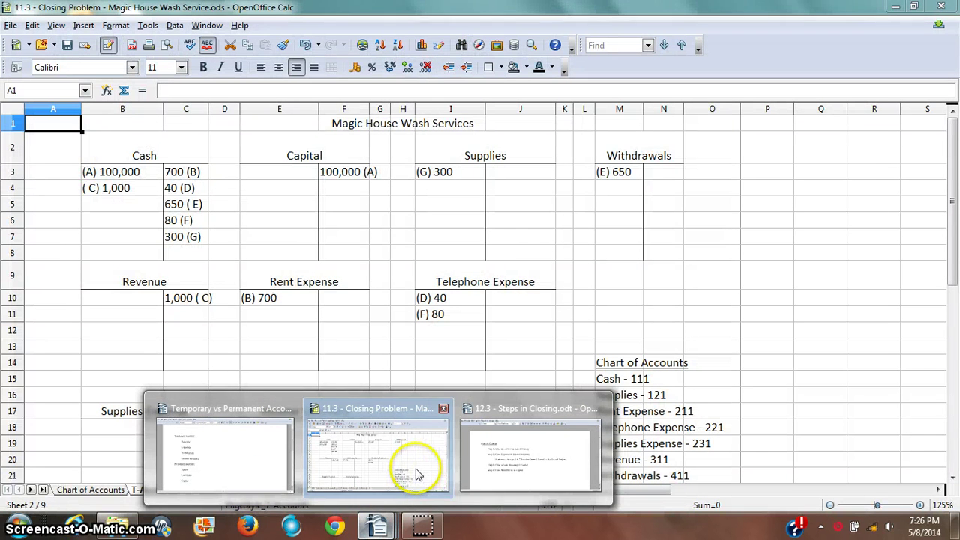
Review the temporary accounts in the Temporary vs Permanent Accounts document in Writer and return to the T-Accounts sheet in Calc
click(417, 474)
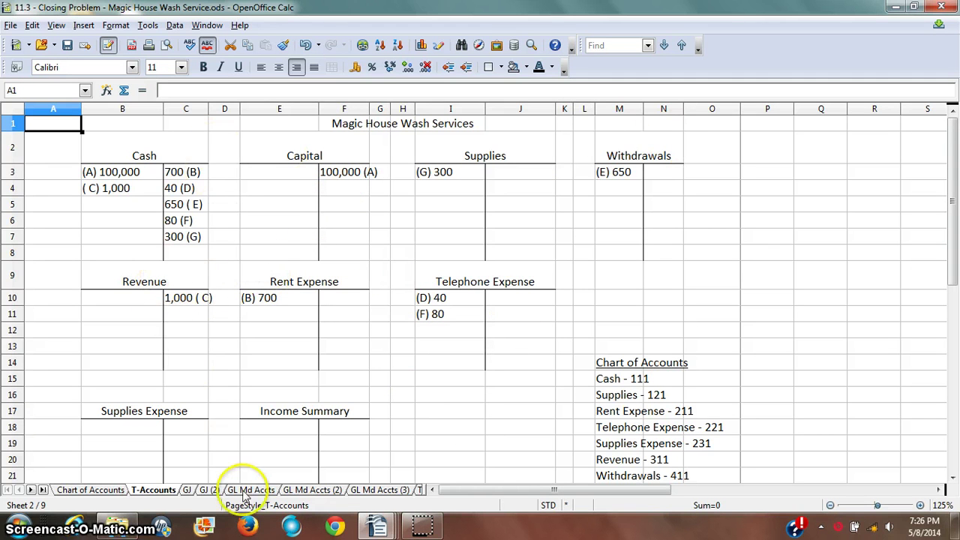
click(377, 527)
click(172, 459)
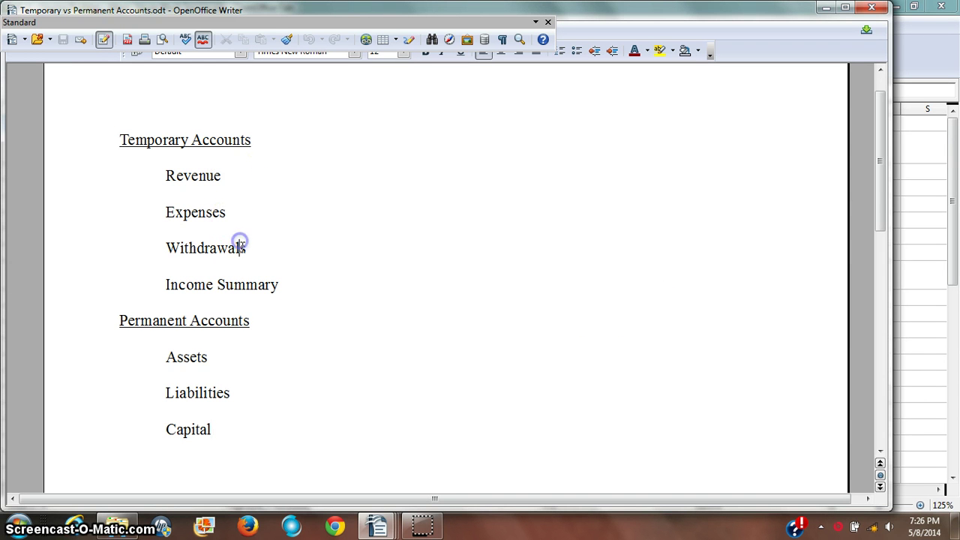
click(928, 238)
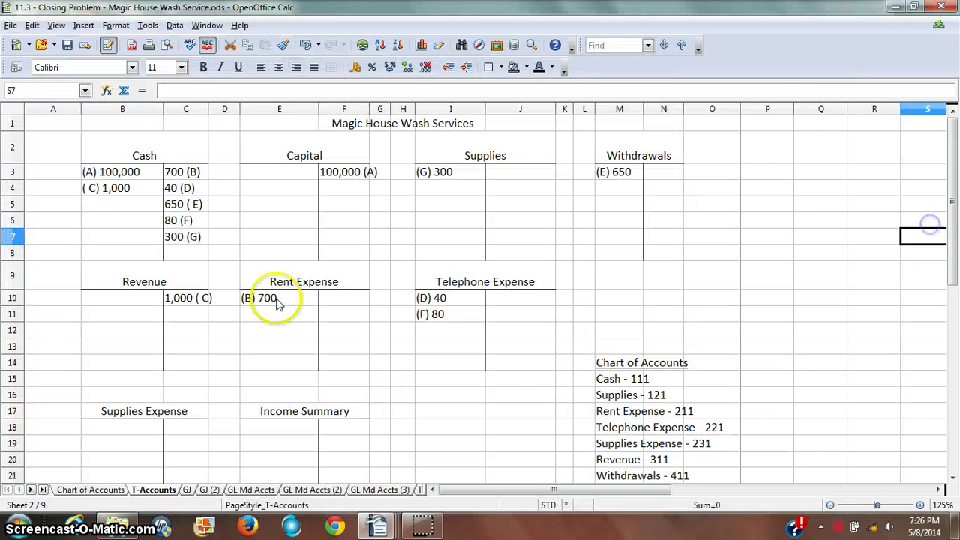
click(639, 156)
Change the Revenue and Rent Expense T-account headings to "Revenue (Close)" and "Rent Expense (Close)"
click(184, 279)
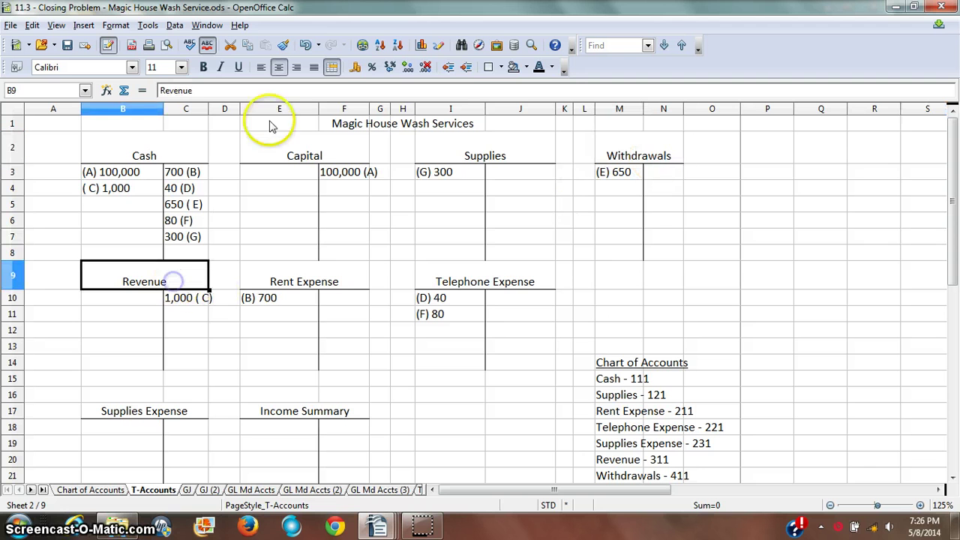
click(213, 90)
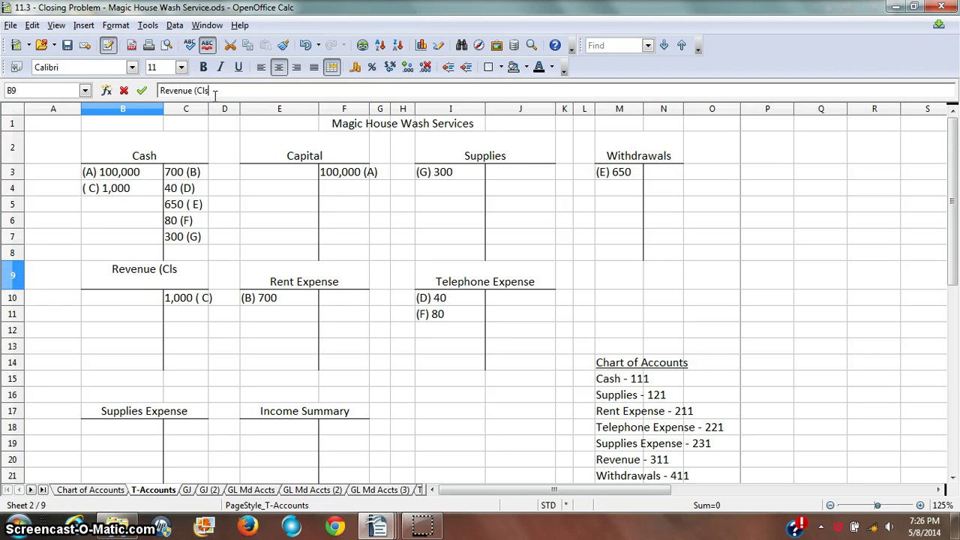
text((Close))
key(Return)
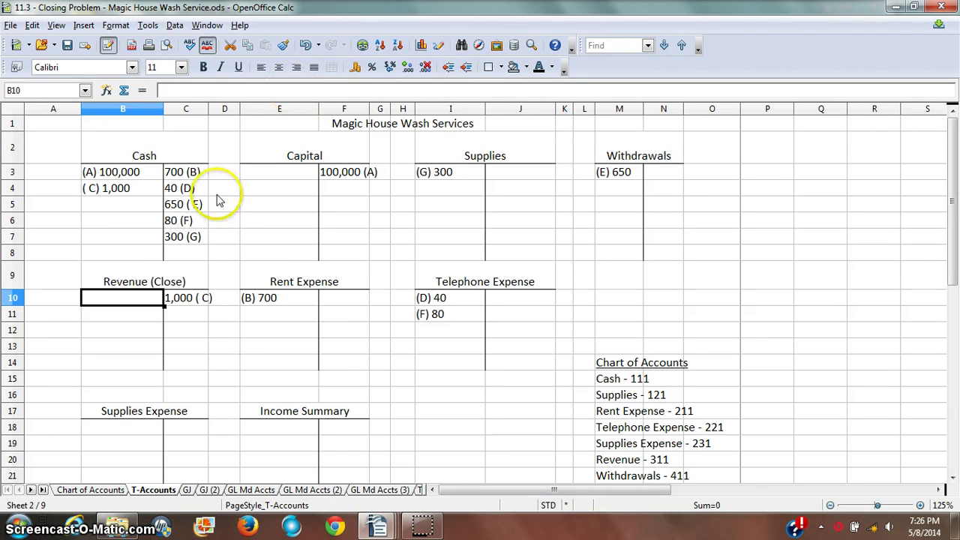
click(304, 284)
click(248, 90)
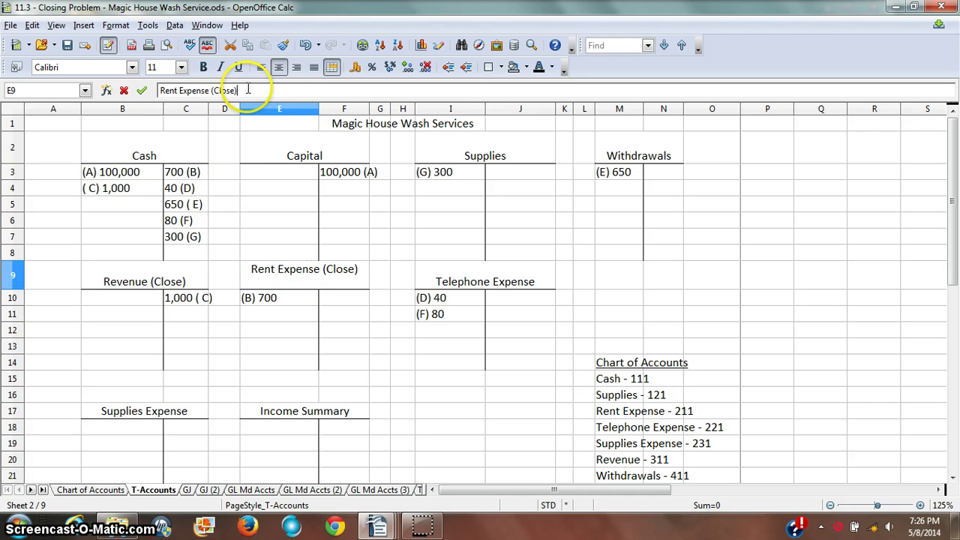
key(Return)
Change the Telephone Expense and Supplies Expense T-account headings to "Telephone Expense (Close)" and "Supplies Expense (Close)"
key(Up)
key(Right)
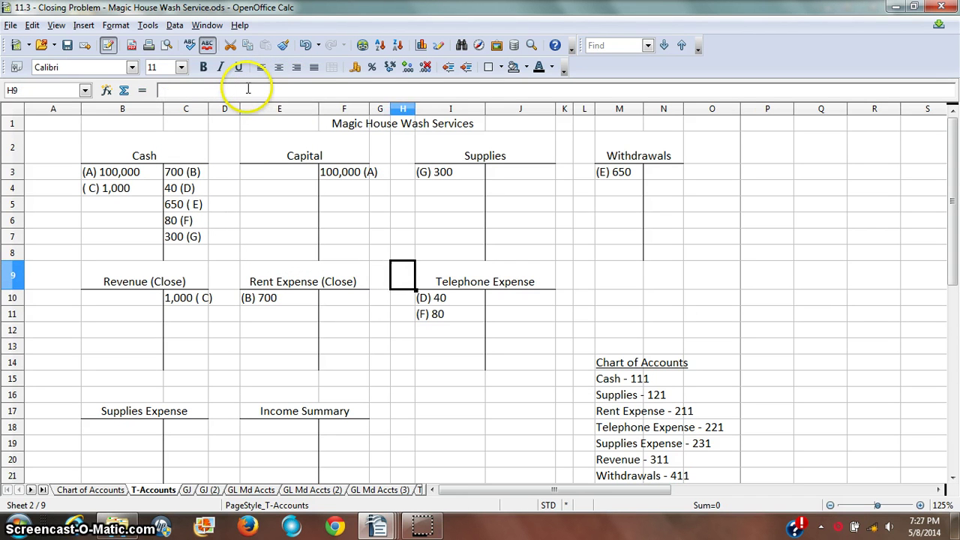
key(Right)
click(237, 89)
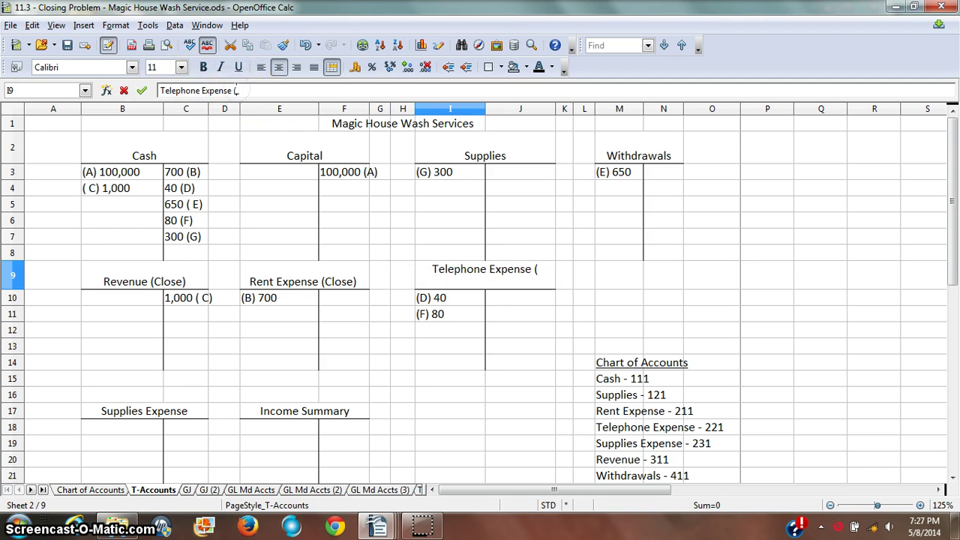
key(Return)
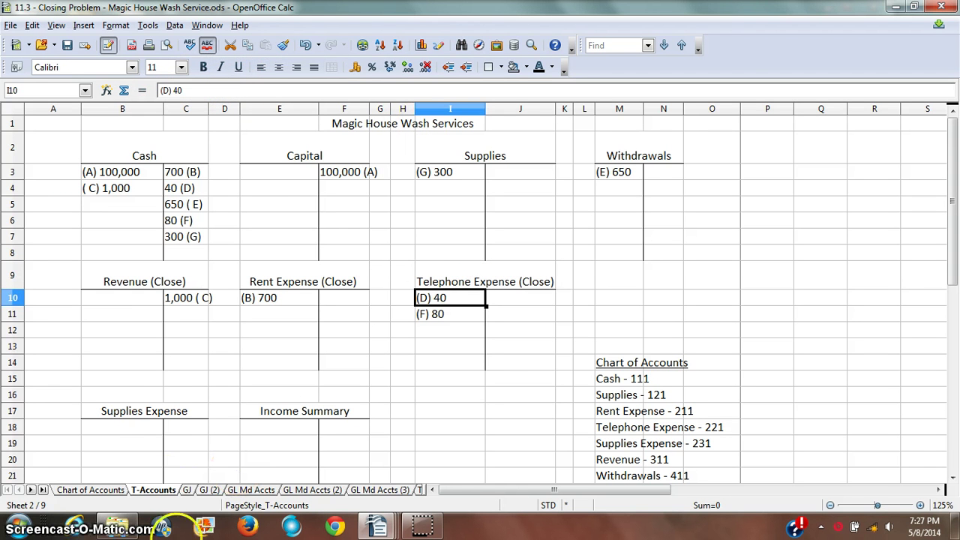
click(162, 417)
click(266, 90)
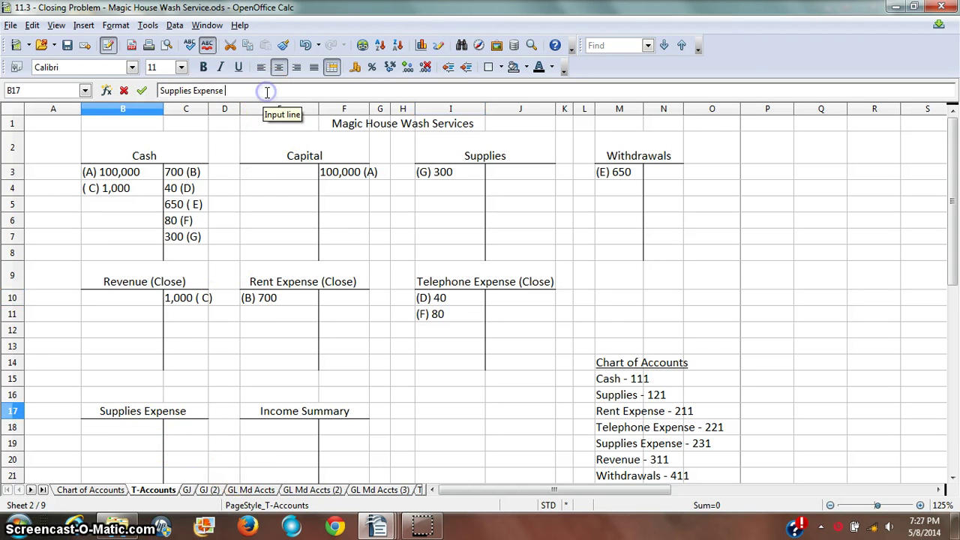
text((Close))
key(Return)
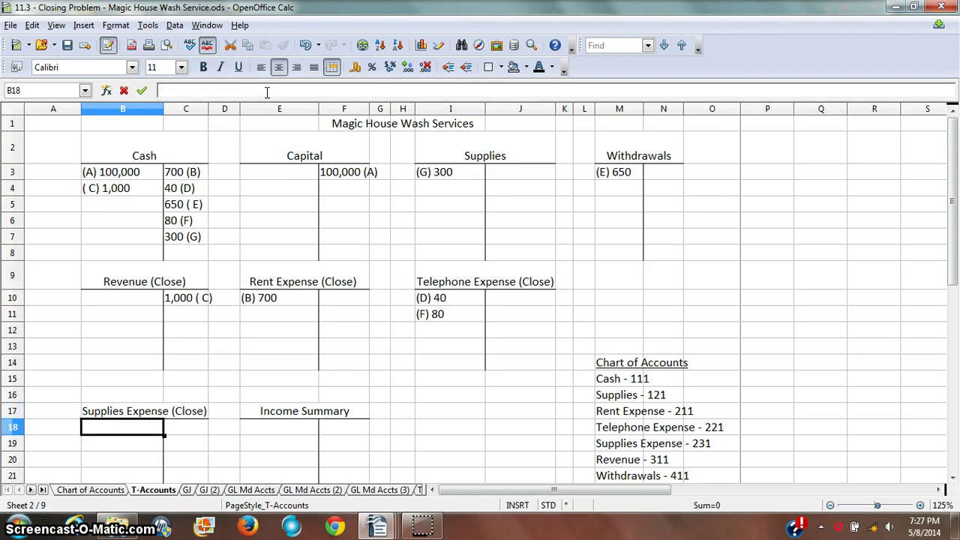
Add the Close label to the Withdrawals T-account heading
click(643, 146)
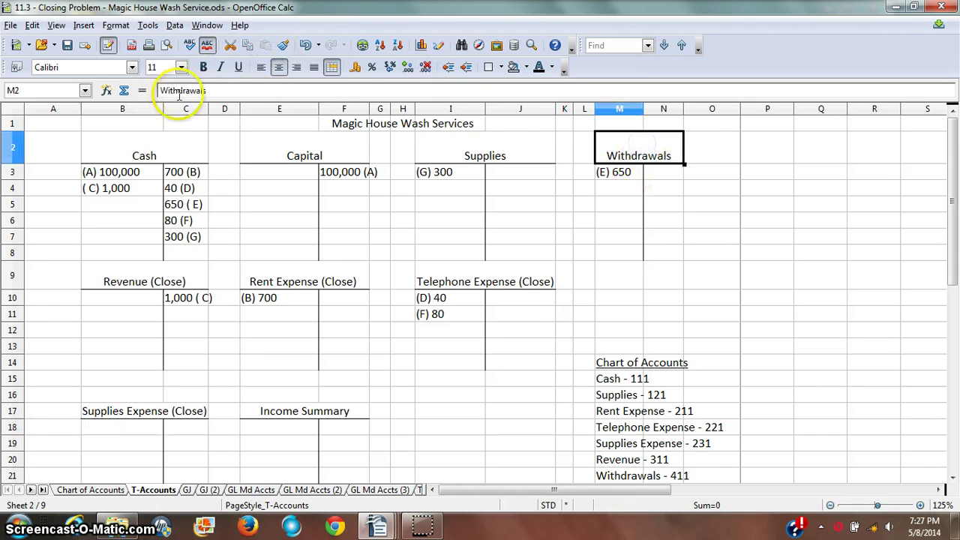
click(218, 91)
text((C)
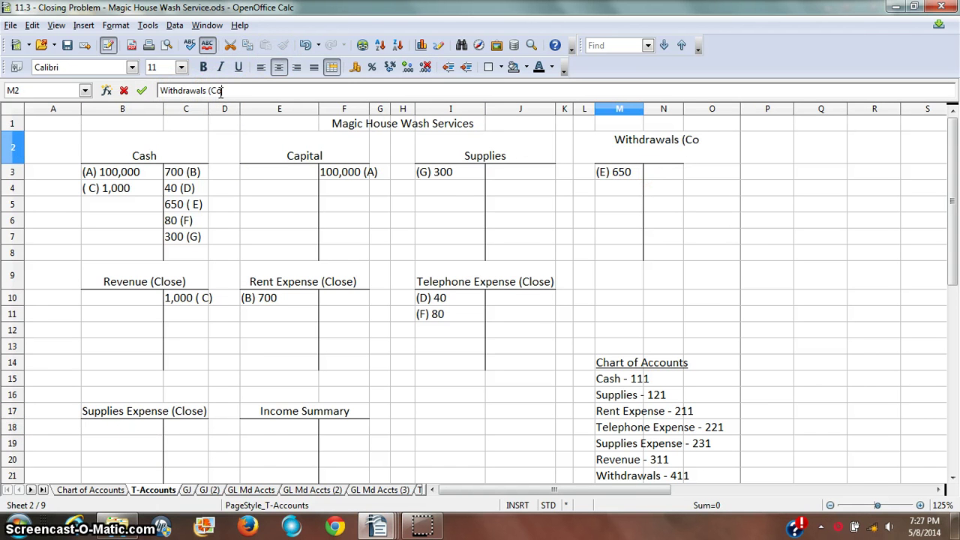
text(lose))
key(Return)
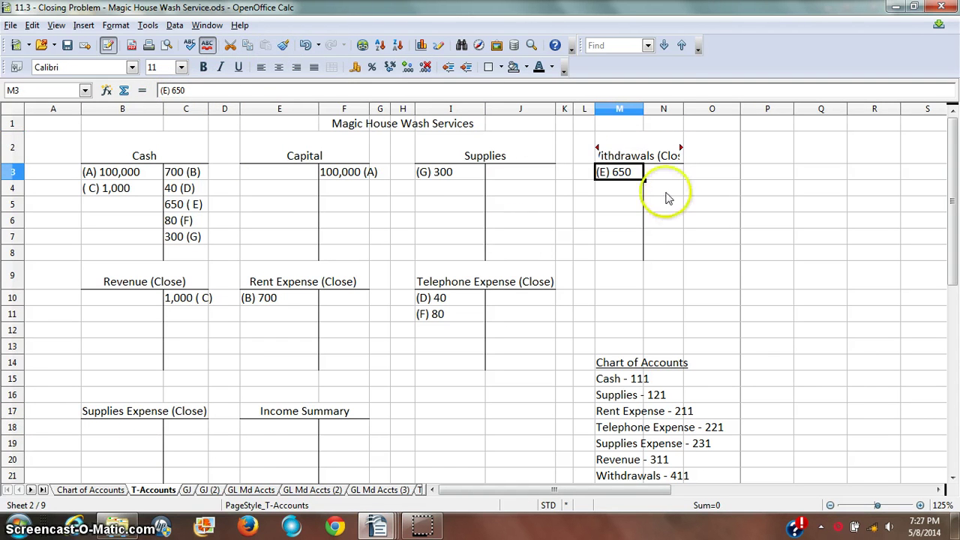
Widen column N to fit the Withdrawals heading and complete its text as "Withdrawals (Close)"
double_click(685, 110)
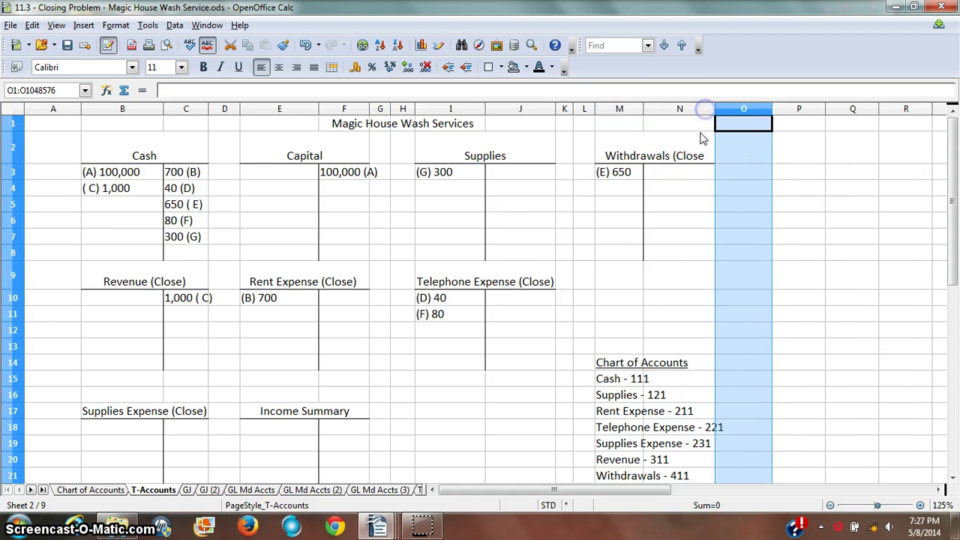
click(611, 363)
click(639, 135)
click(298, 91)
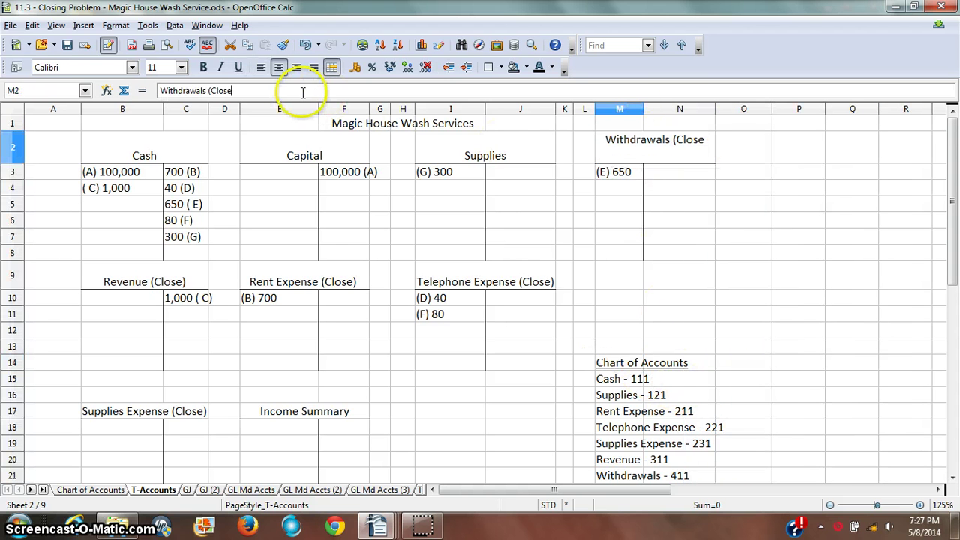
text())
key(Return)
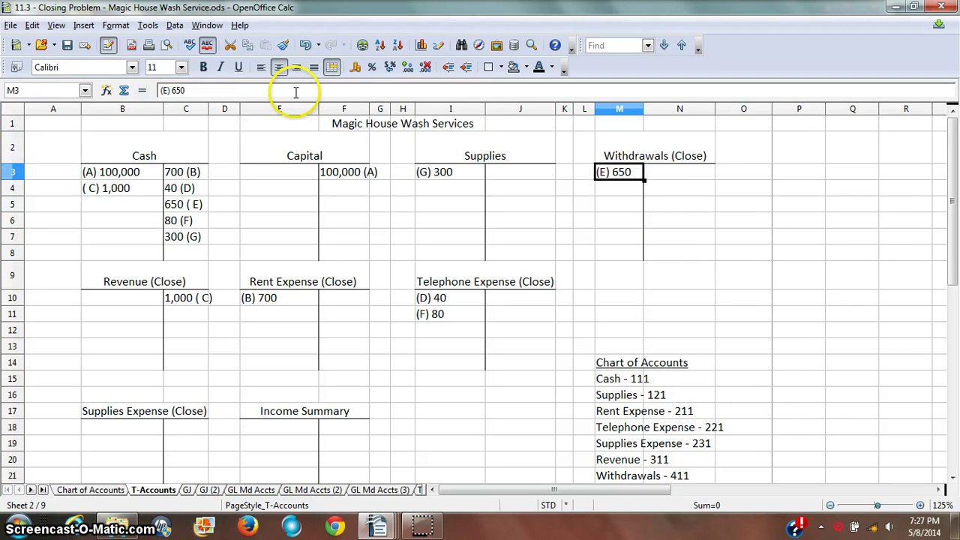
Widen column F and change the Income Summary T-account heading to "Income Summary (Close)"
click(292, 416)
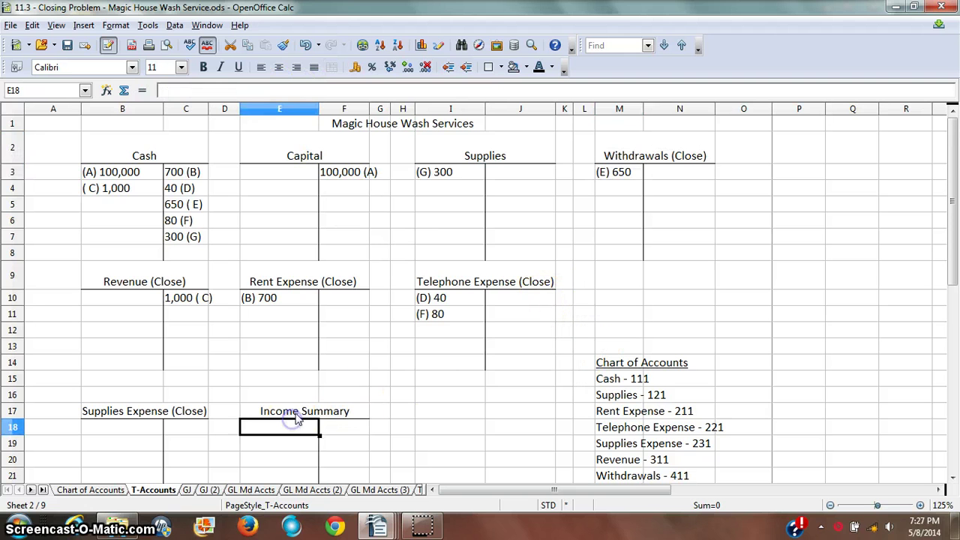
click(331, 67)
drag(370, 109, 397, 110)
click(244, 90)
text((Close)
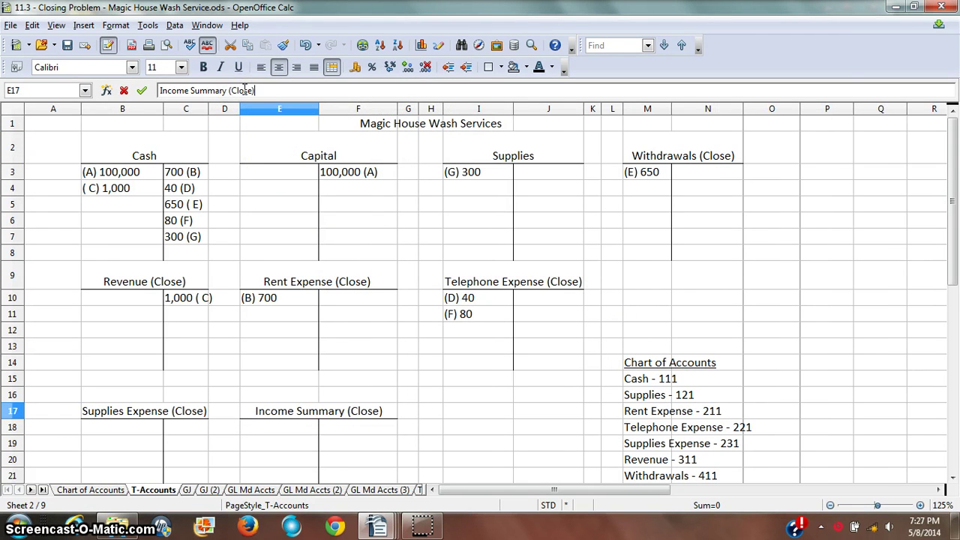
key(Return)
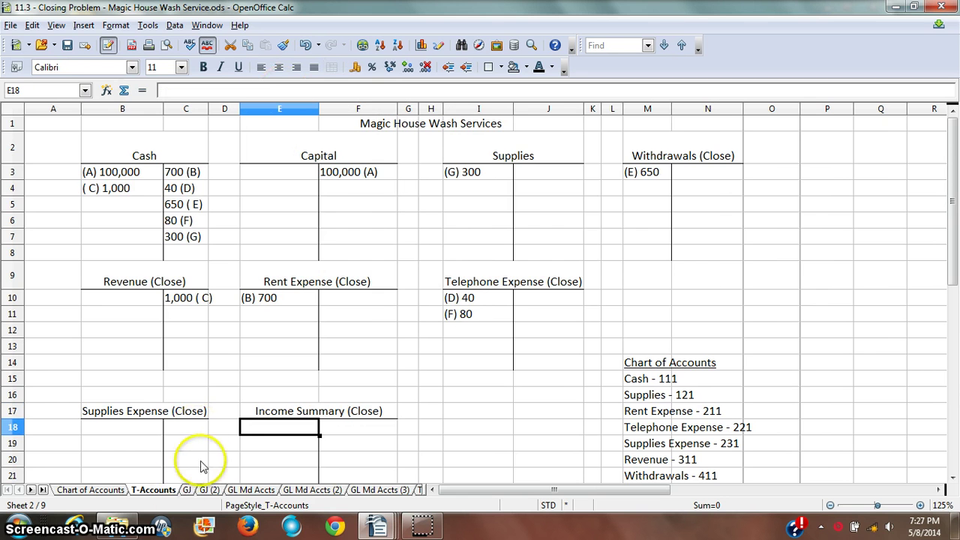
Clear the Chart of Accounts list from cells L12:N24 on the T-Accounts sheet
scroll(204, 454, down, 1)
scroll(298, 341, up, 1)
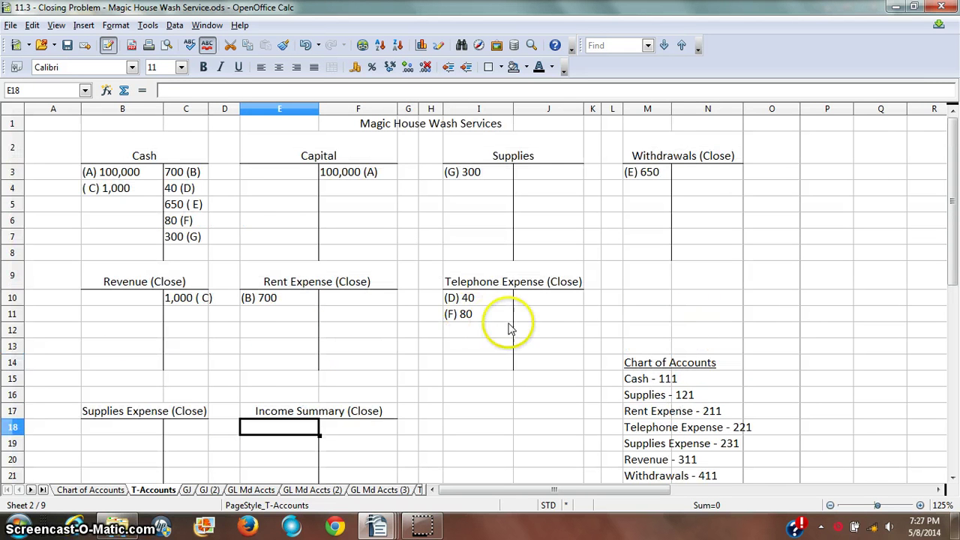
drag(634, 345, 619, 248)
key(Home)
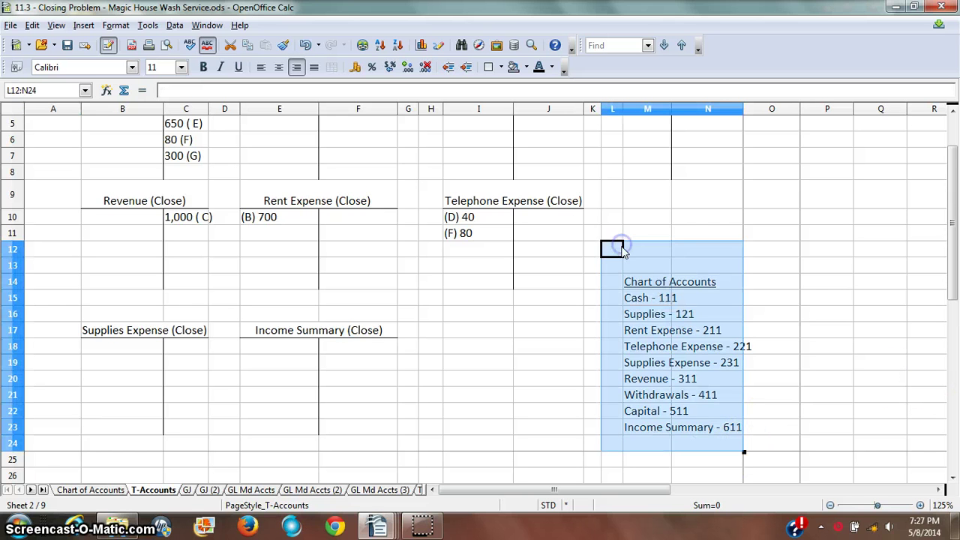
key(Delete)
click(558, 194)
scroll(507, 150, up, 2)
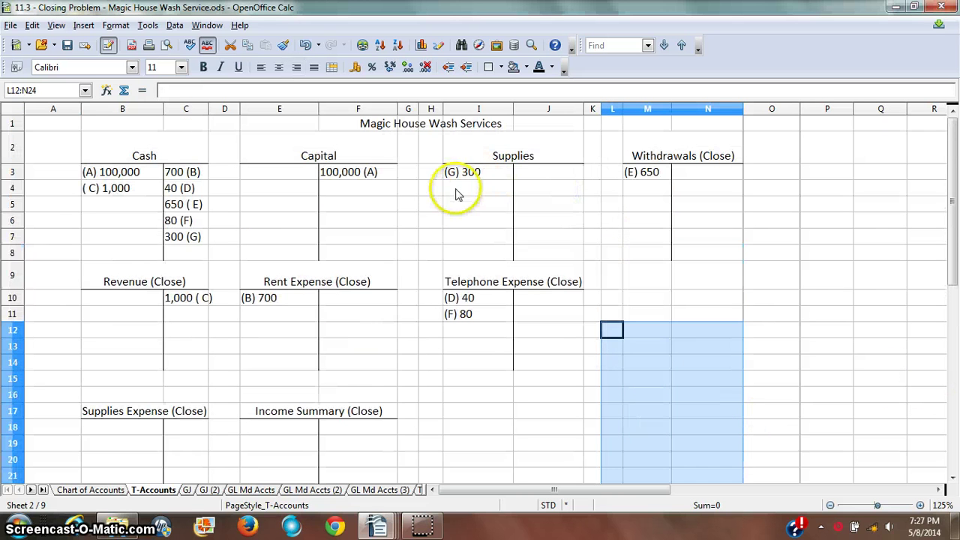
click(274, 346)
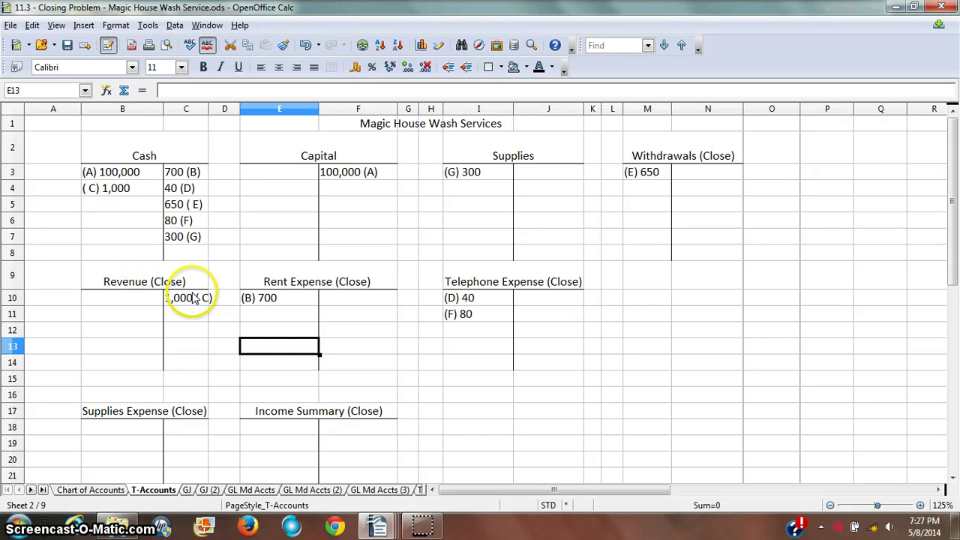
Enter the closing entry "( H) 1,000" on the debit side of the Revenue T-account in B10
click(187, 299)
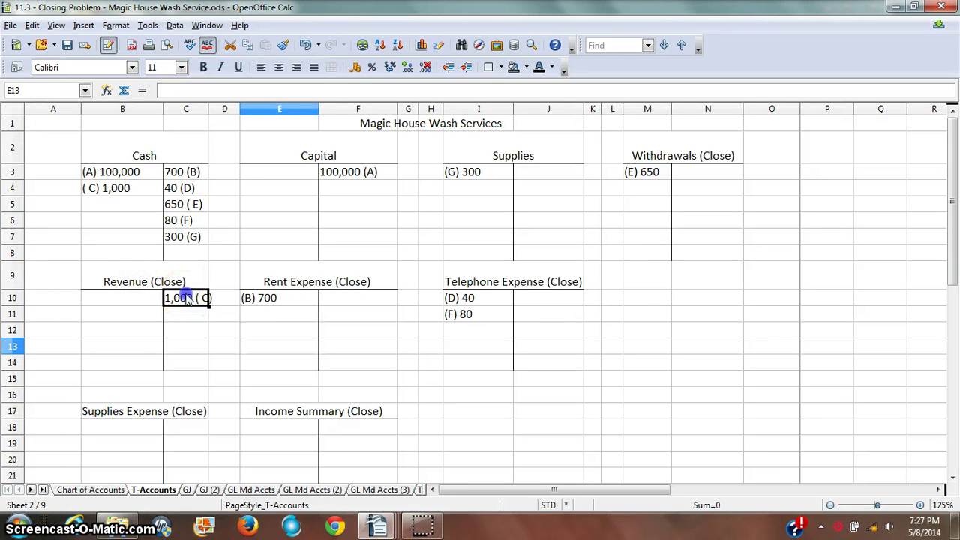
click(200, 333)
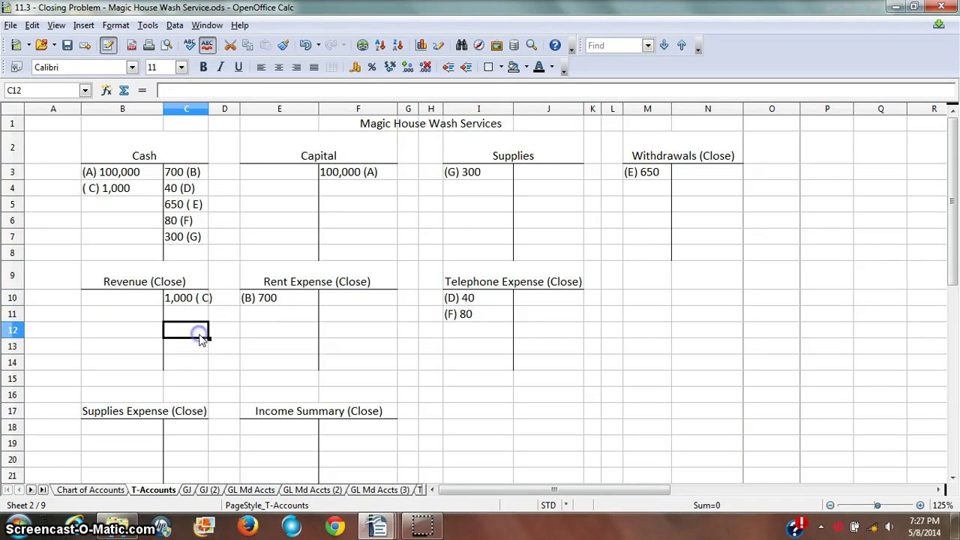
click(225, 378)
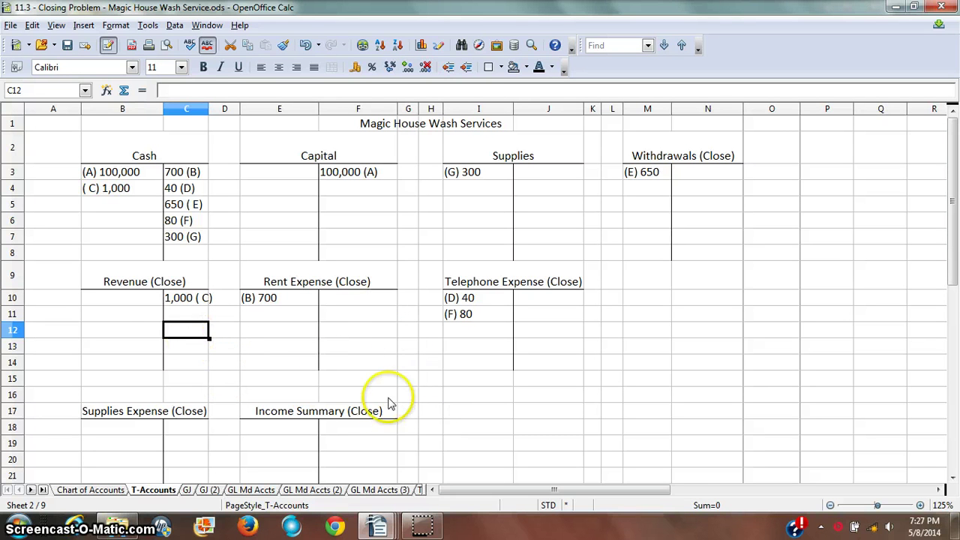
click(131, 299)
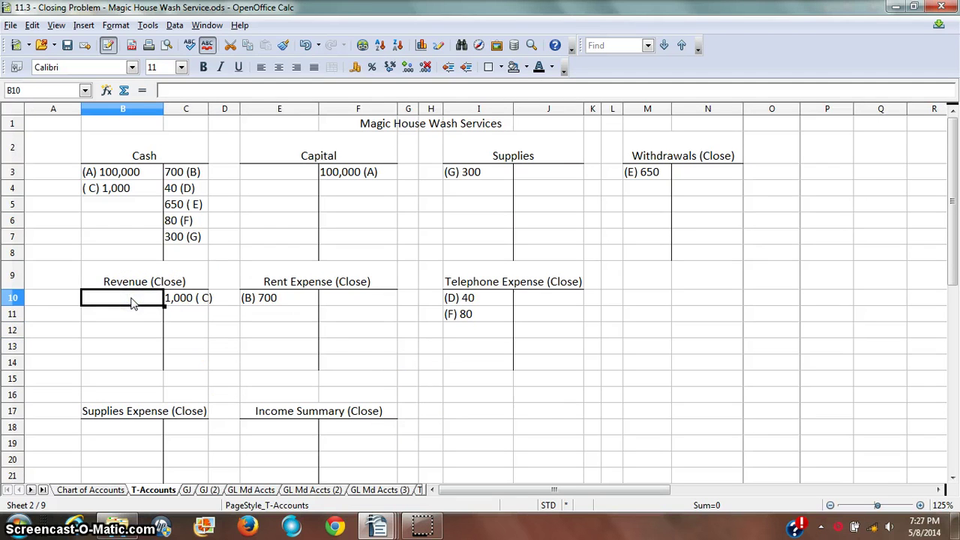
text(()
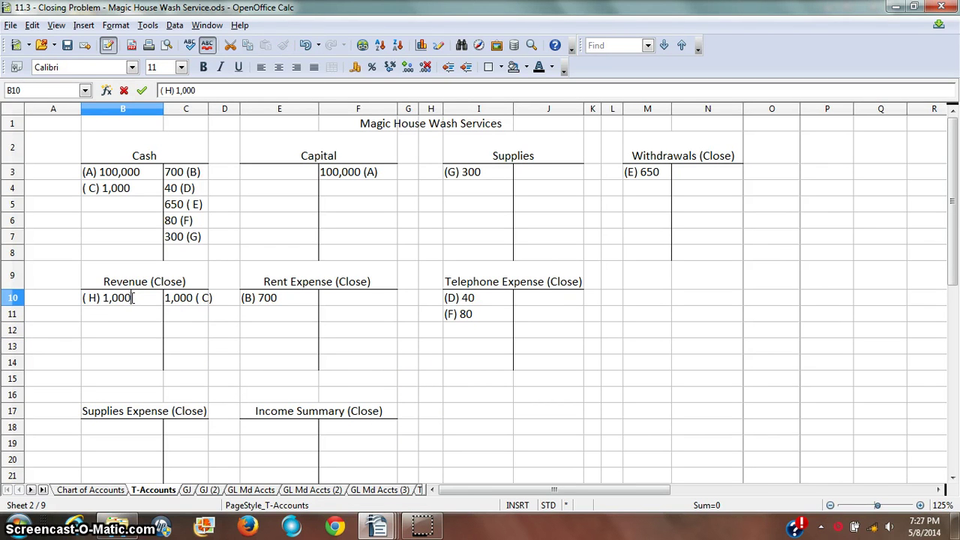
text( H) 1,000)
key(Return)
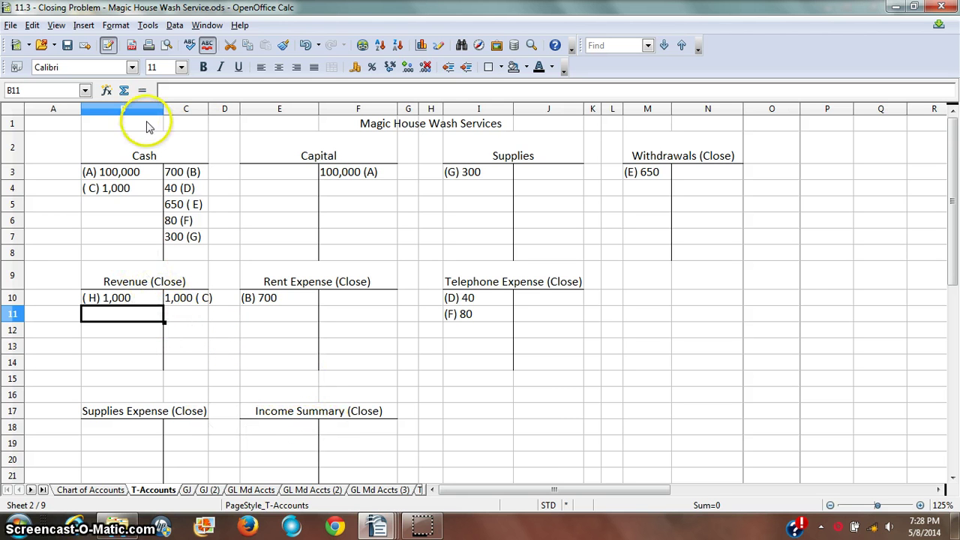
Enter the matching closing entry "1,000 (H)" on the credit side of the Income Summary T-account in F18
click(347, 430)
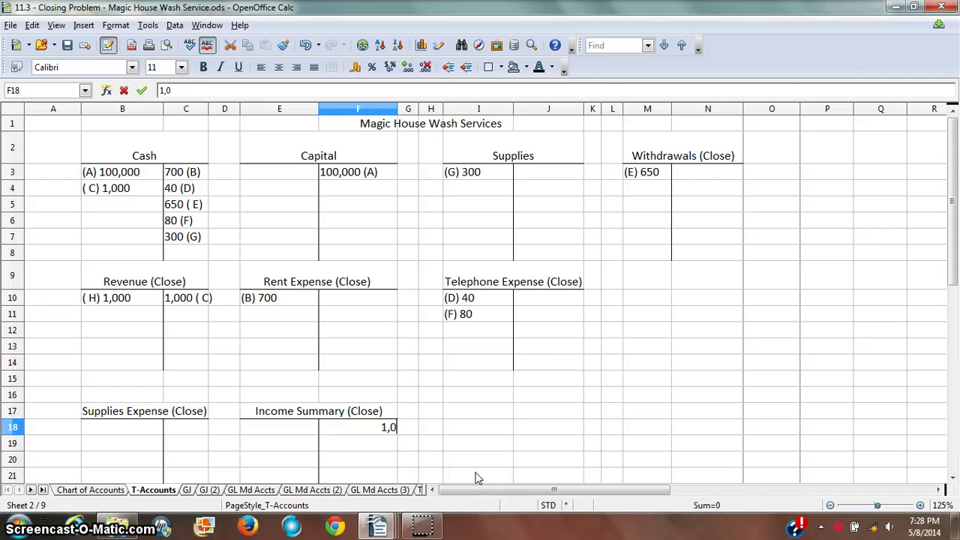
text(1,000 (H)
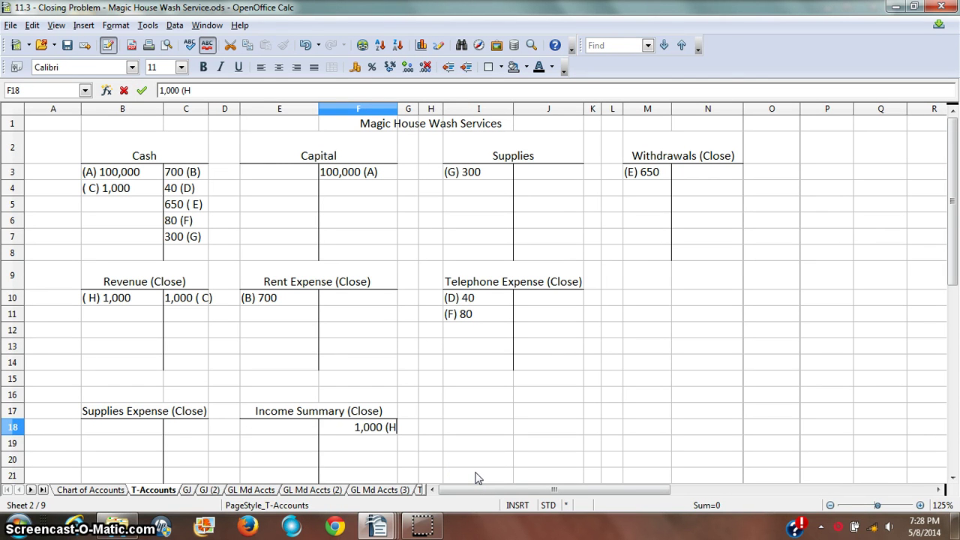
text())
key(Return)
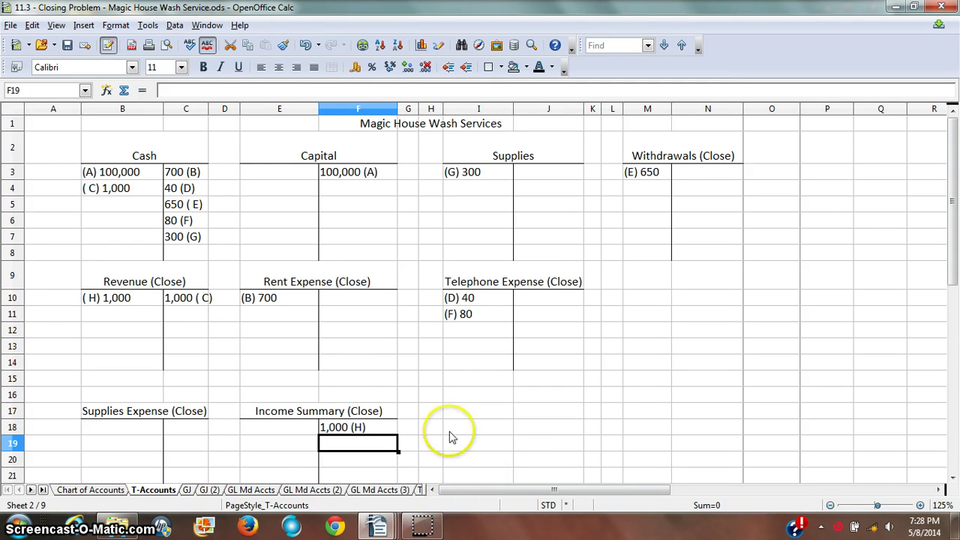
Switch to the Steps in Closing document in OpenOffice Writer and review Step 1 on closing Revenue to Income Summary
mouse_move(374, 529)
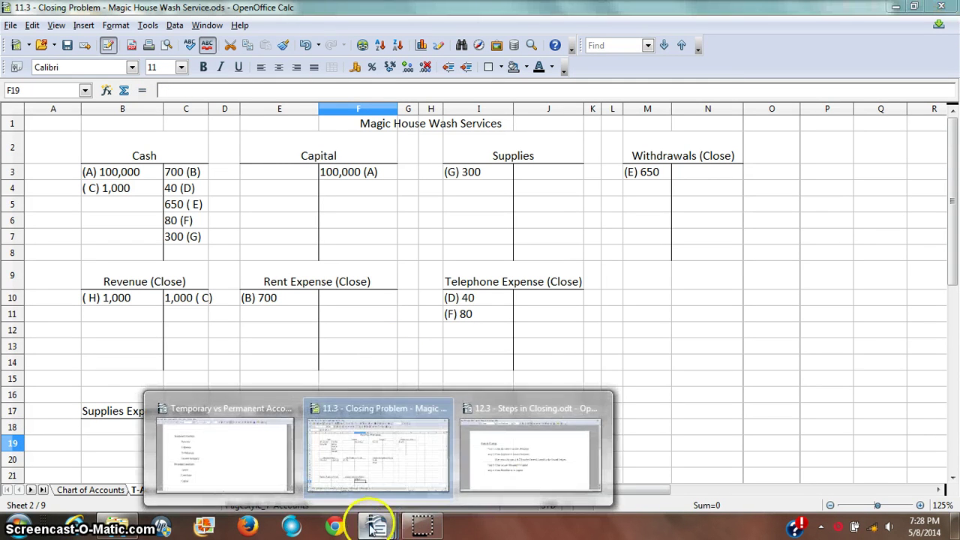
click(544, 459)
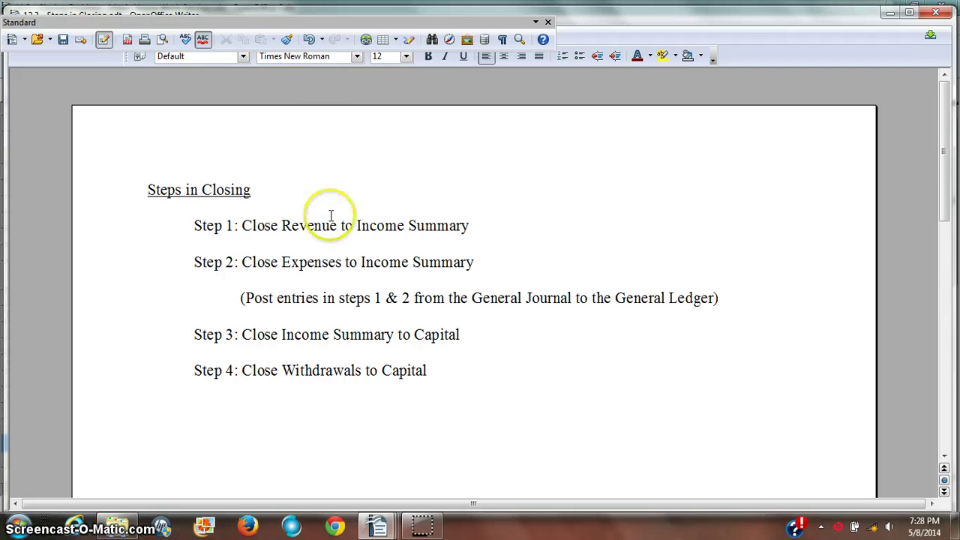
drag(262, 225, 459, 246)
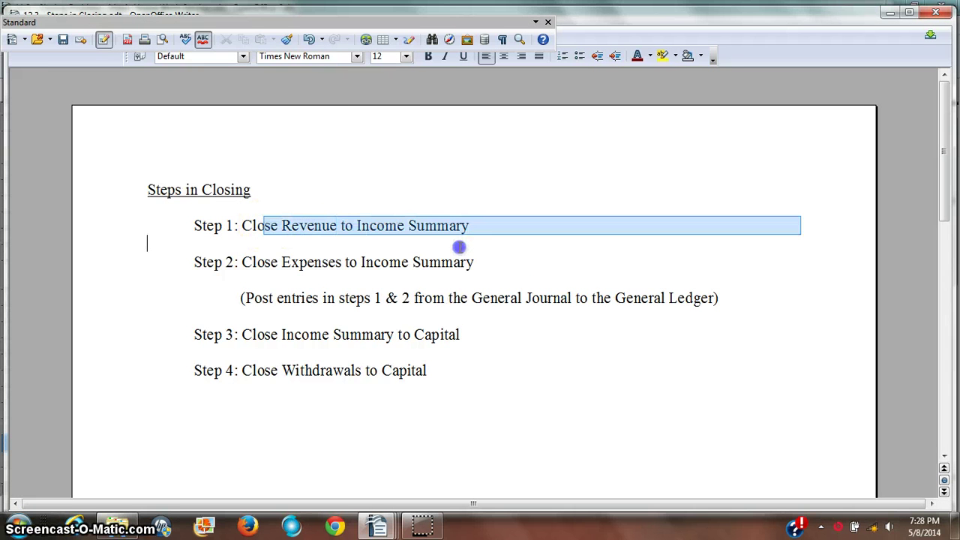
click(247, 220)
mouse_move(375, 520)
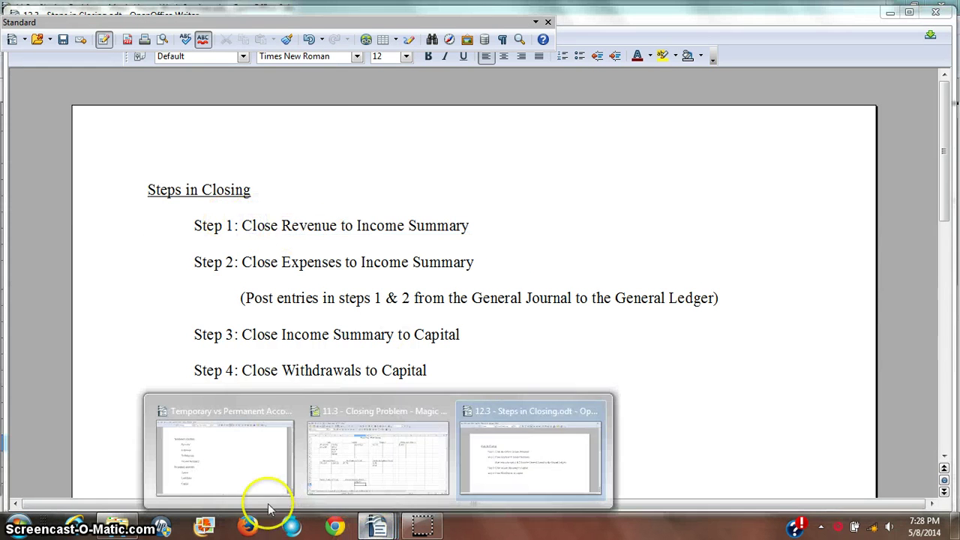
Return to the Magic House Wash Service spreadsheet in Calc and compare the H entries in Revenue and Income Summary
click(407, 449)
click(124, 300)
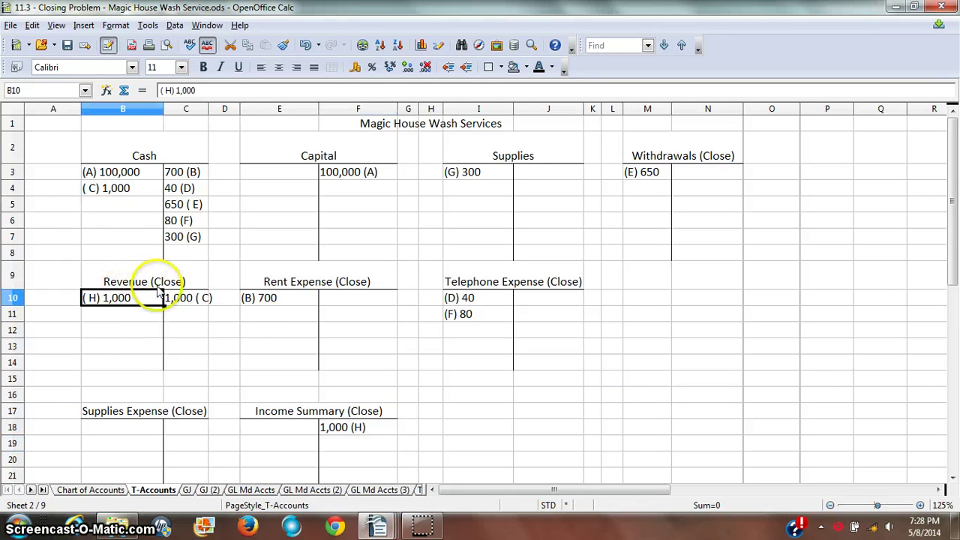
click(360, 435)
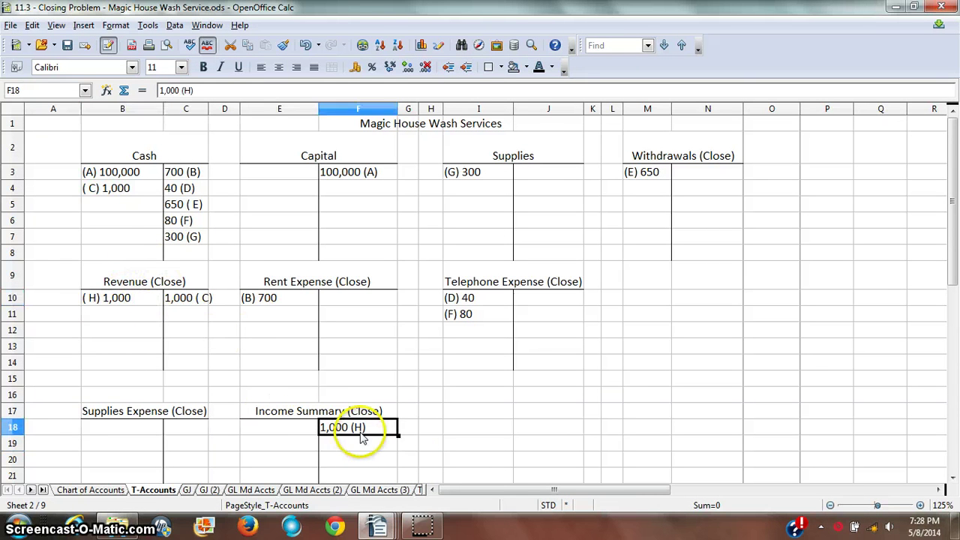
click(126, 297)
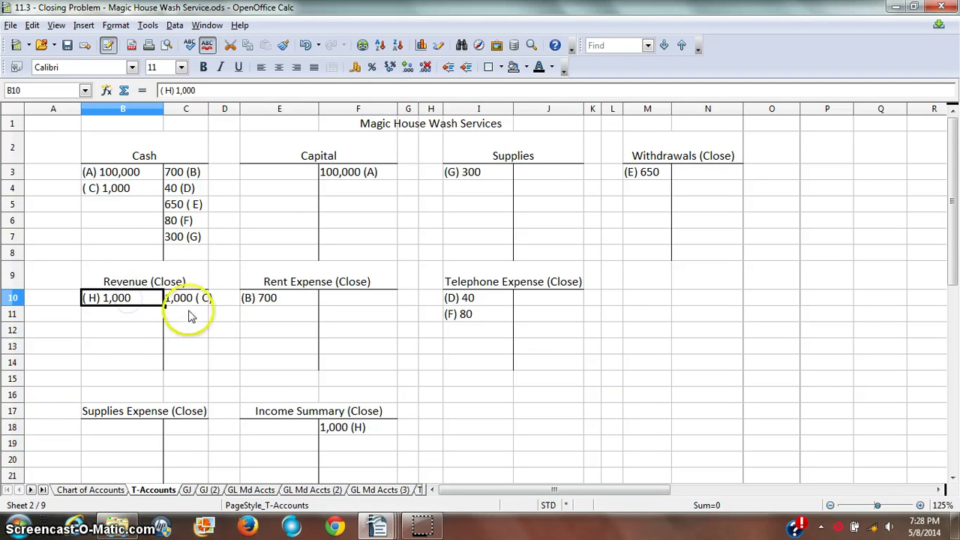
Add a bottom border across B11:C11 of the Revenue T-account and enter a balance of 0 in C12
drag(193, 317, 131, 322)
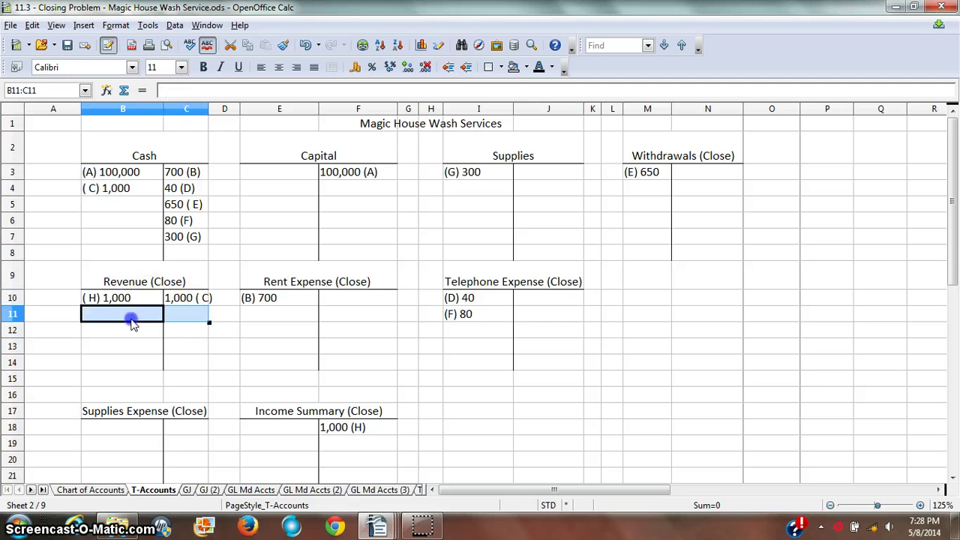
click(507, 68)
click(510, 96)
click(251, 330)
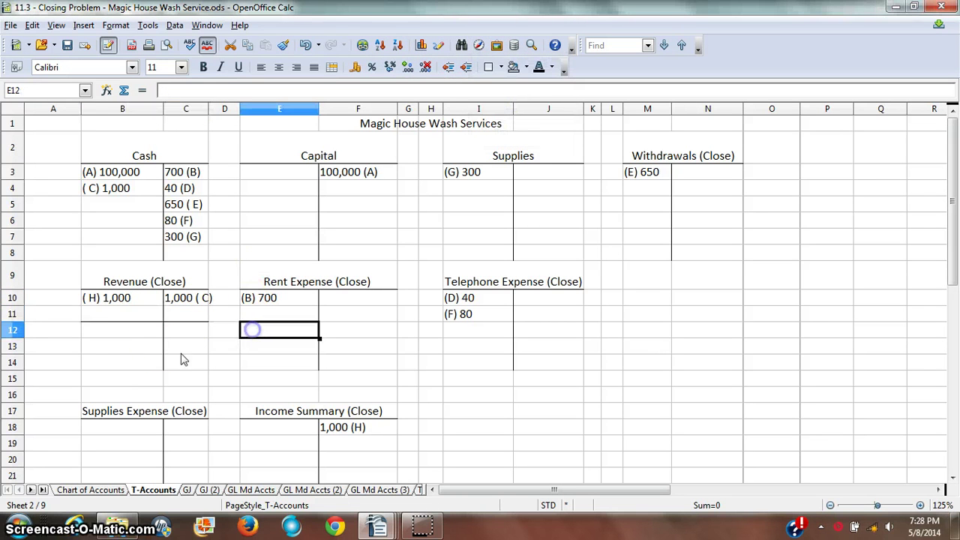
click(146, 332)
click(183, 334)
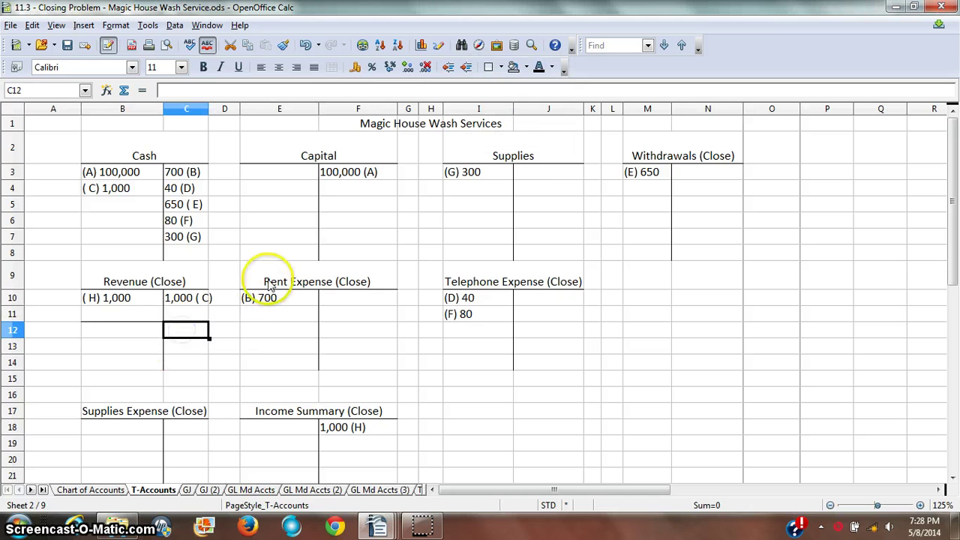
click(234, 376)
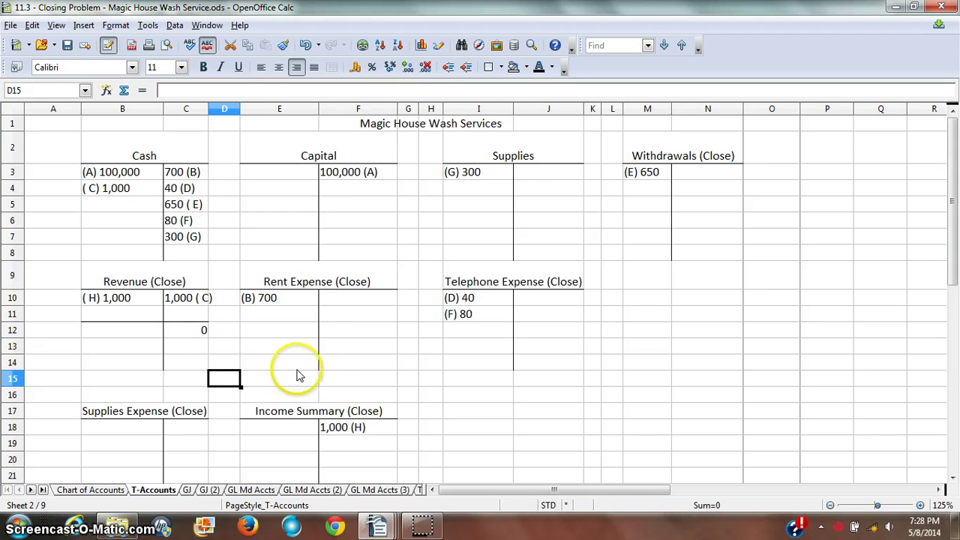
List the rent expense amount 700 in M11 and the telephone expense total 120 in M12, checking against the expense T-accounts
scroll(322, 424, down, 1)
scroll(330, 359, up, 1)
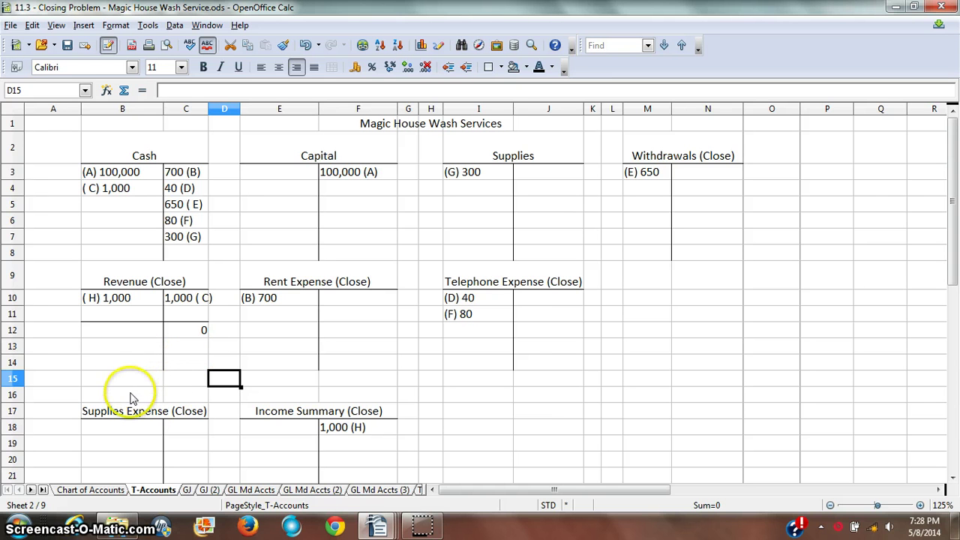
click(647, 317)
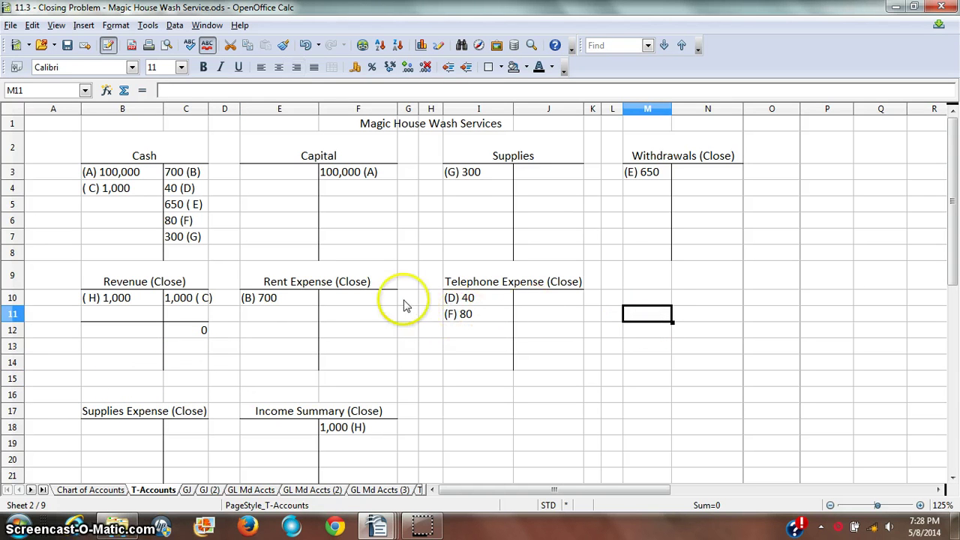
click(292, 287)
click(518, 300)
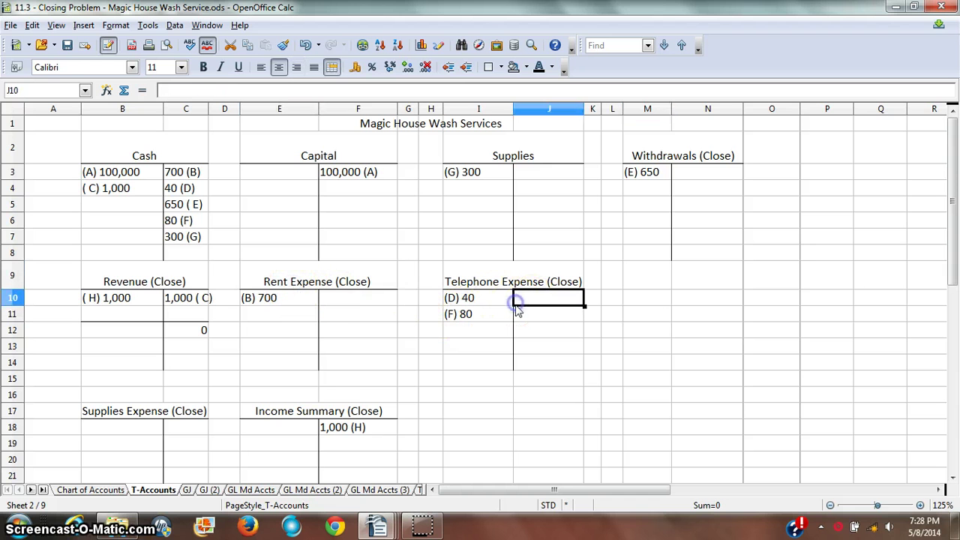
click(280, 443)
click(642, 310)
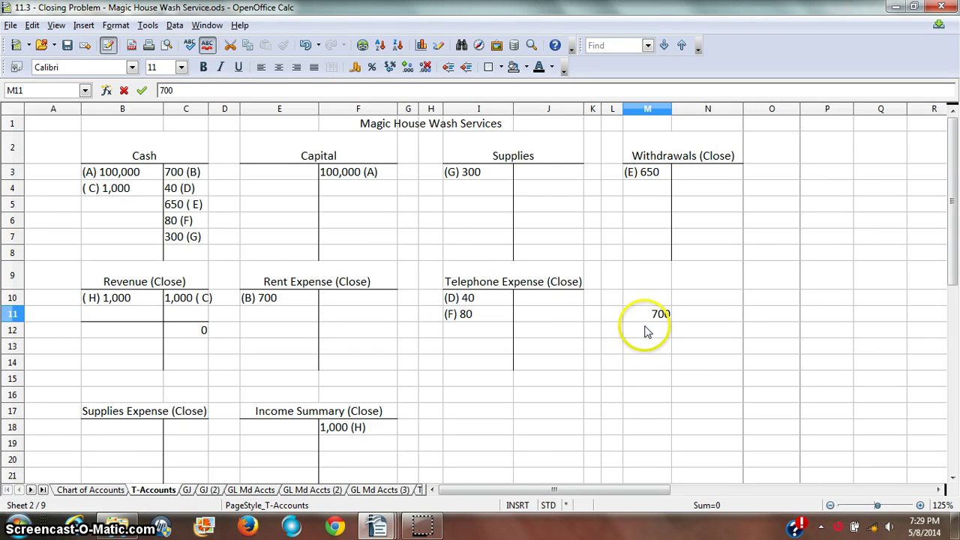
click(647, 330)
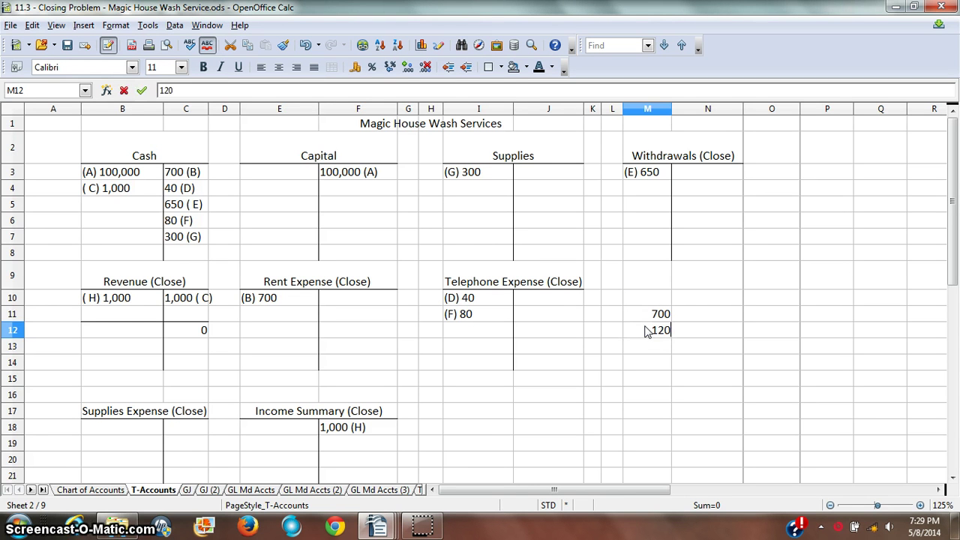
click(483, 300)
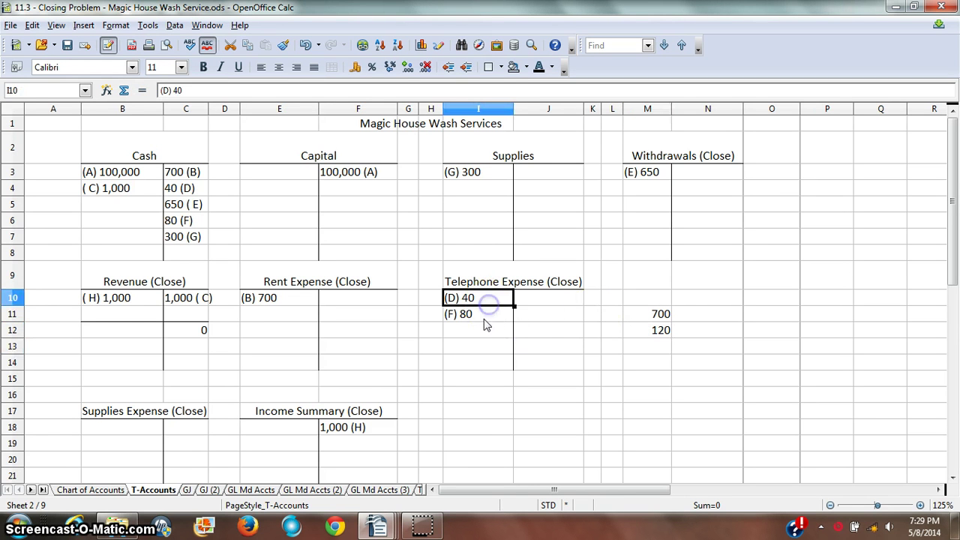
click(485, 315)
Add a bottom border to cell M12 below the listed expense amounts
click(664, 331)
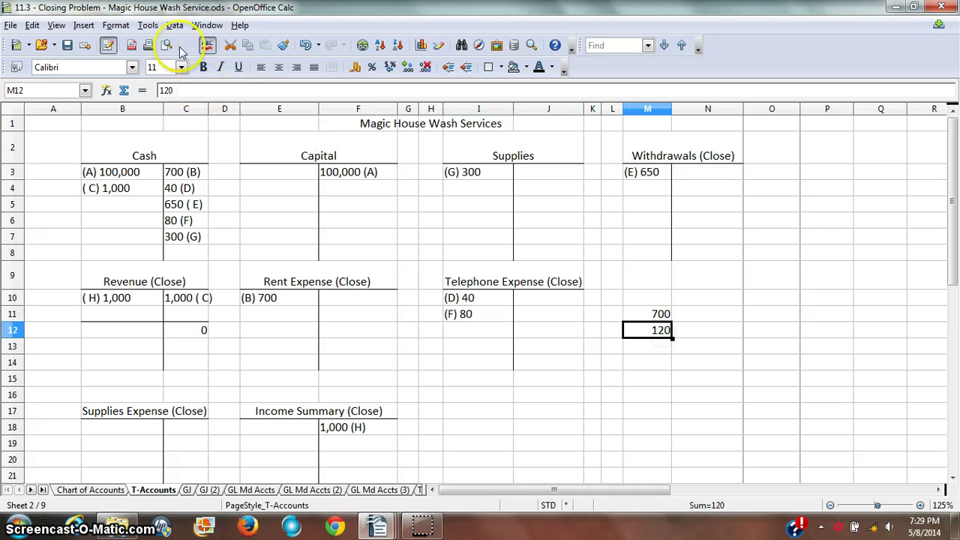
click(503, 69)
click(506, 104)
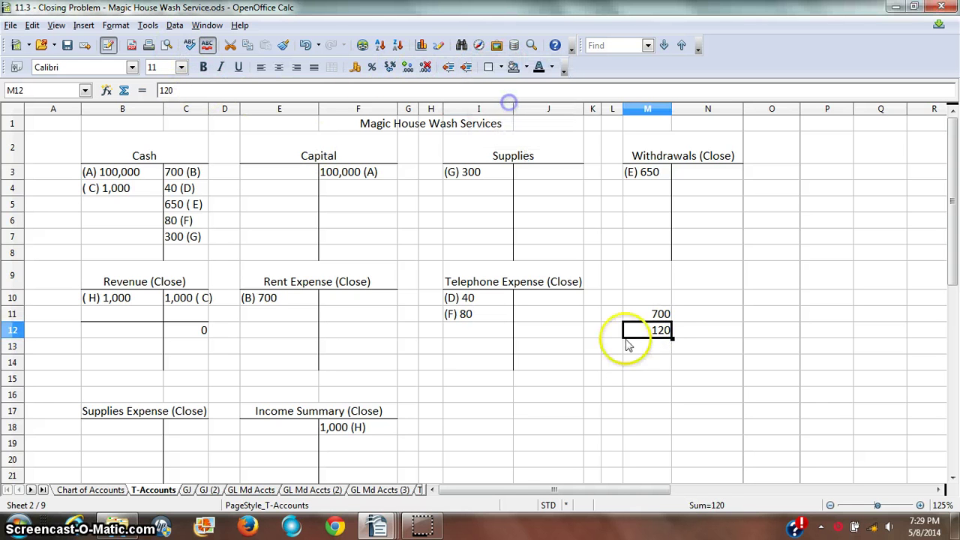
Enter the expense total 820 in M13 below the listed expenses and review the addition in M11:M13
click(641, 362)
click(658, 350)
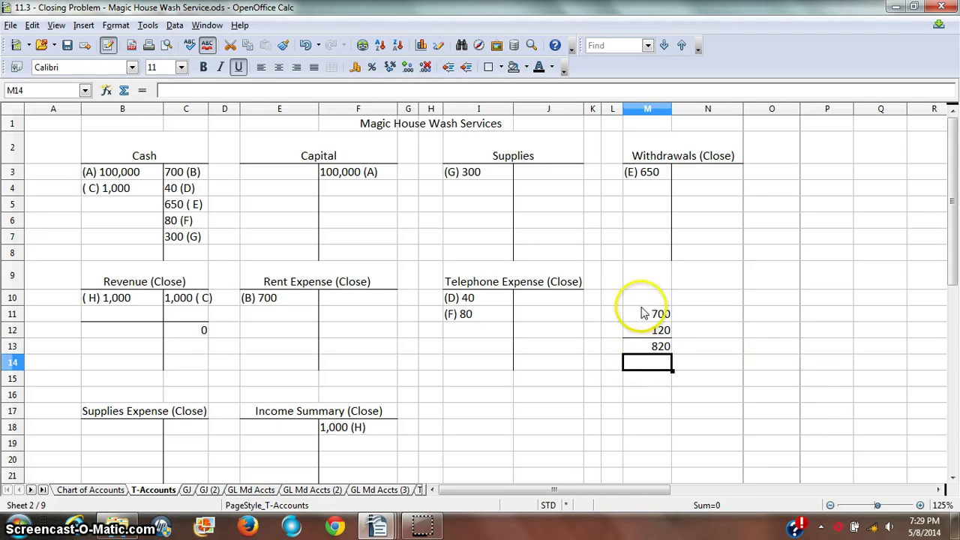
drag(643, 313, 667, 354)
click(712, 330)
click(715, 279)
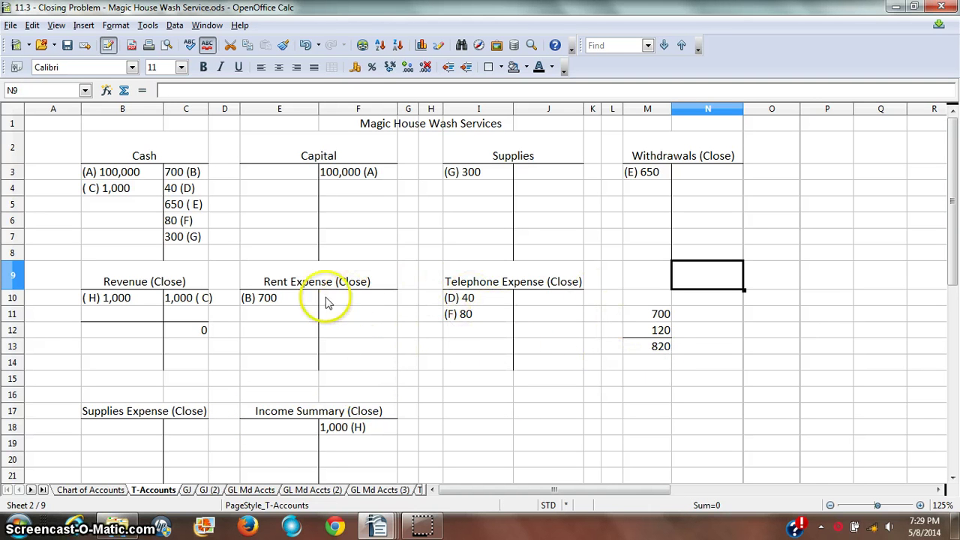
Post the expense total to the debit side of Income Summary in E18 as ( I) 820
click(651, 346)
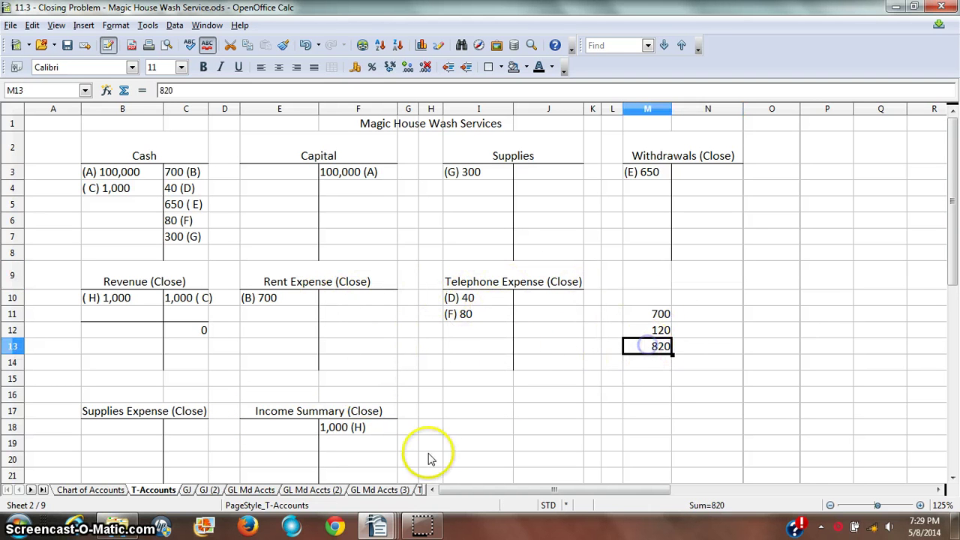
click(293, 432)
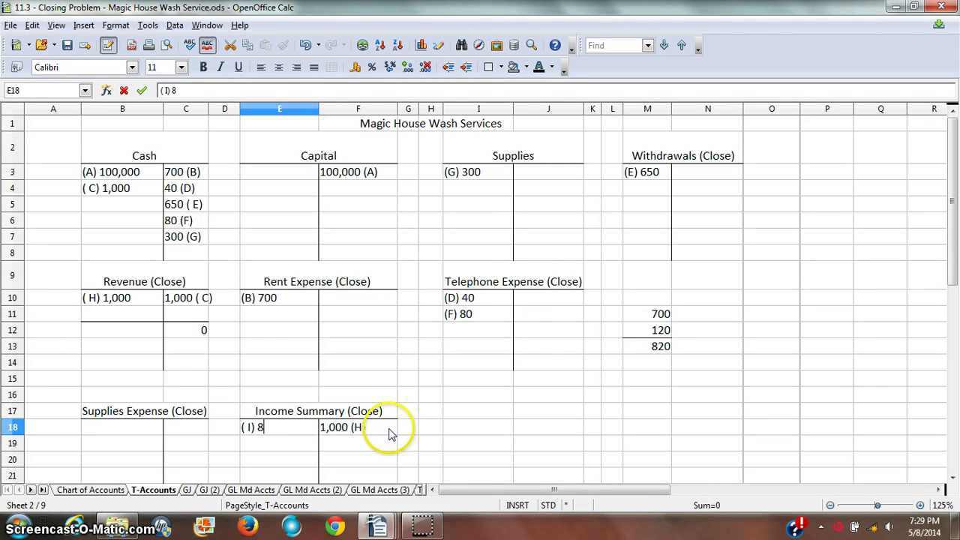
text(( I) 8)
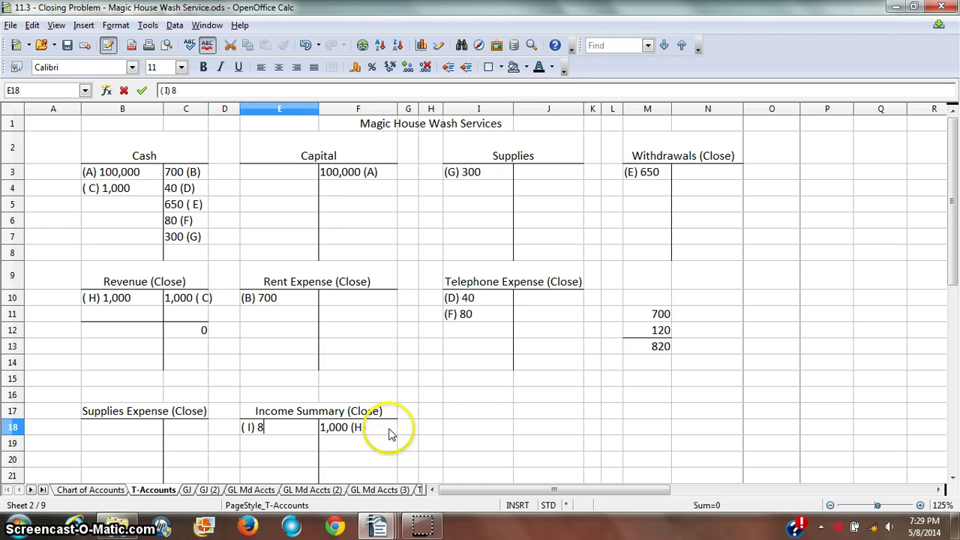
text(20)
key(Return)
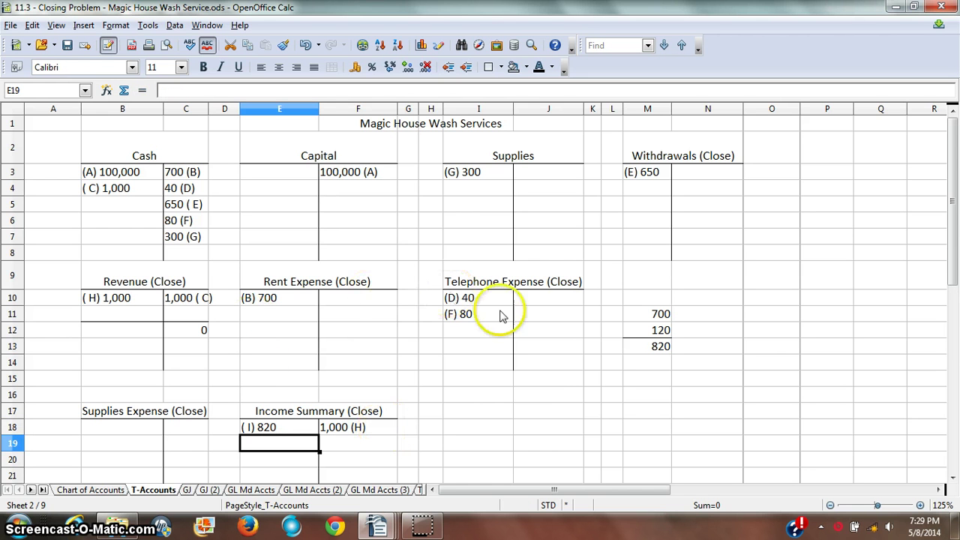
Enter the closing credits 700 ( I) in F10 of Rent Expense and 120 (I ) in J10 of Telephone Expense
click(378, 299)
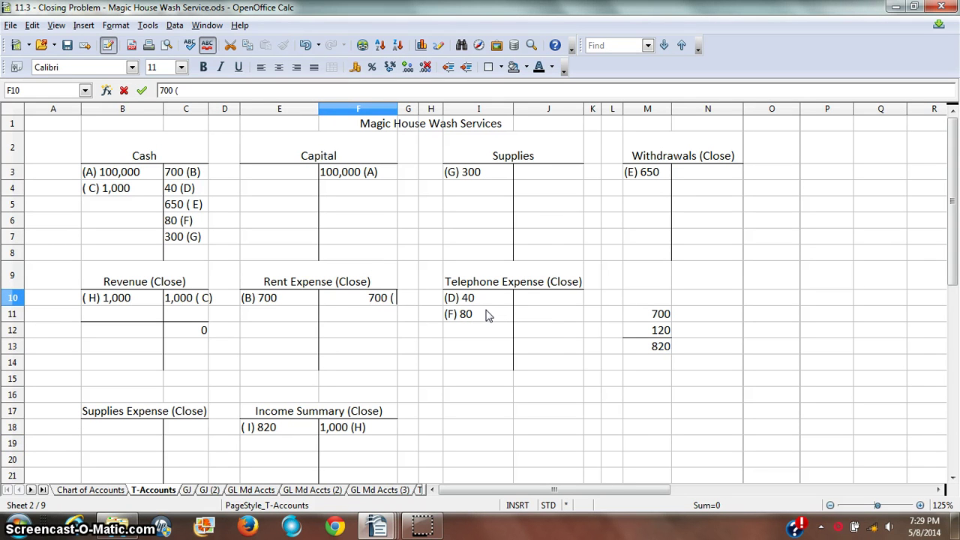
key(Tab)
key(Tab)
key(Tab)
key(Tab)
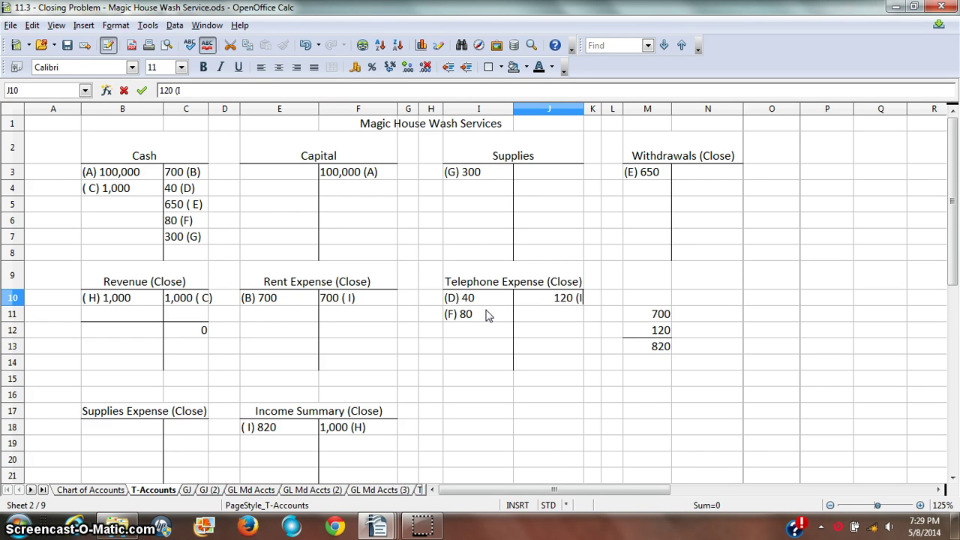
key(Return)
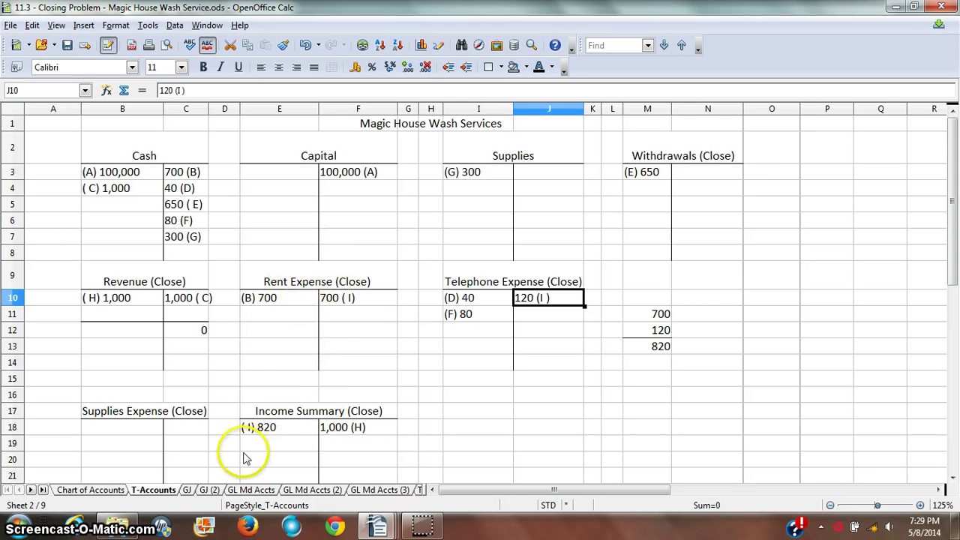
Right-align the Income Summary debit in E18 and compare it with the I credits in Rent and Telephone Expense
click(293, 427)
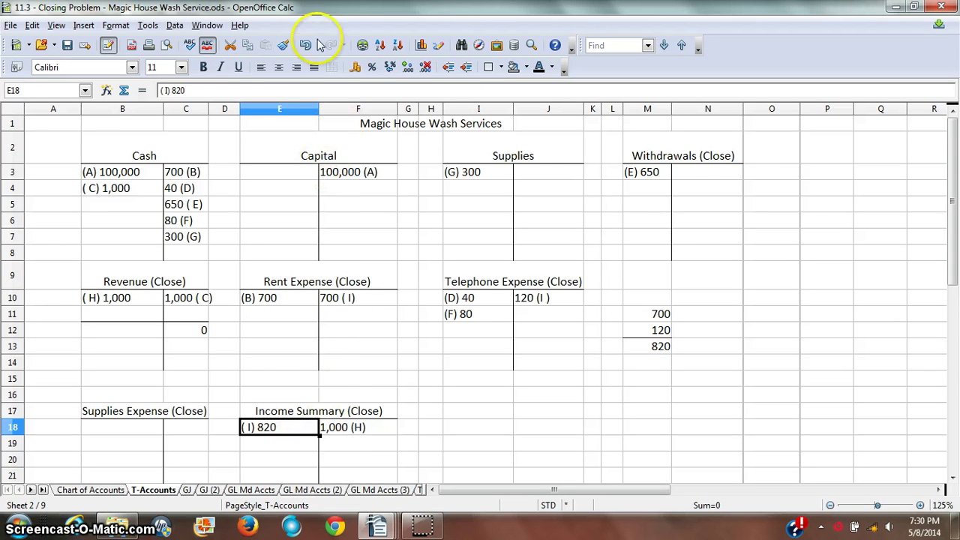
click(296, 67)
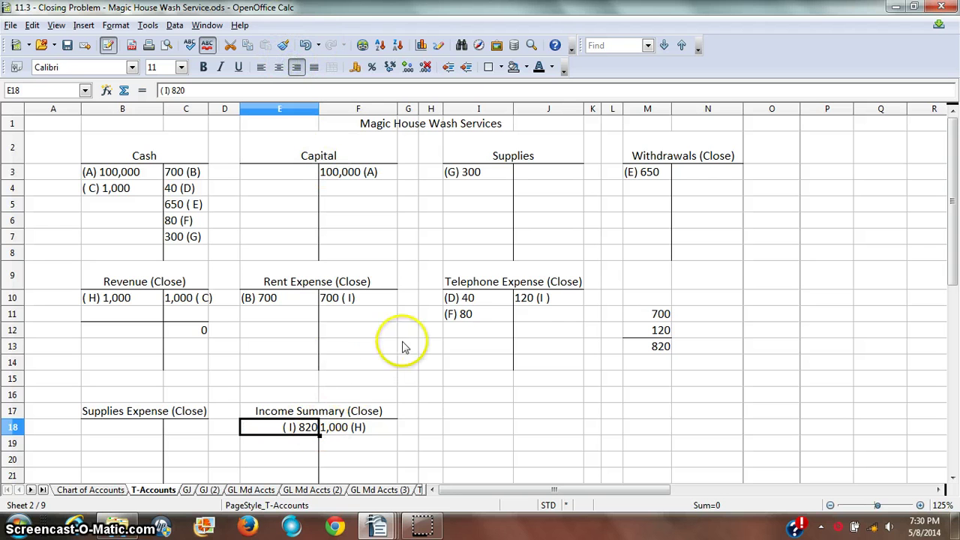
click(339, 300)
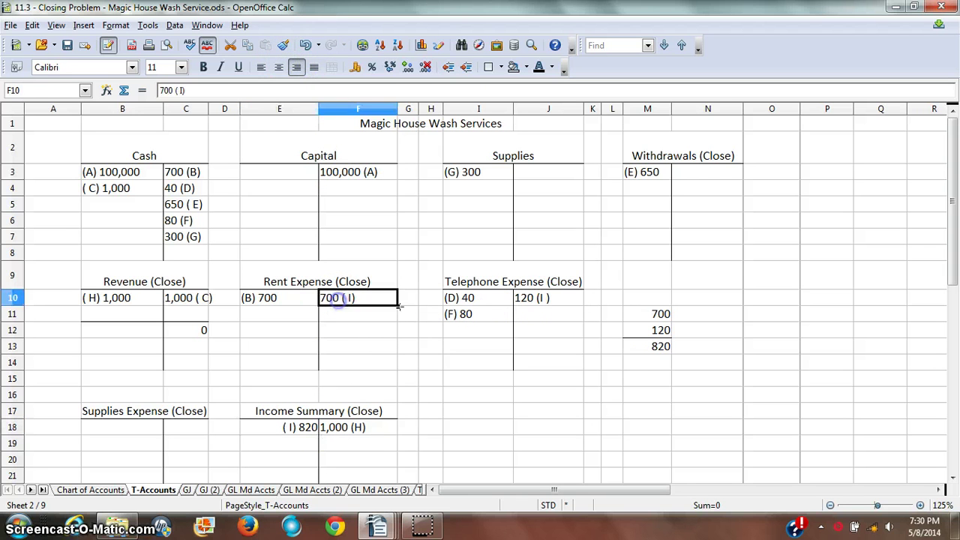
ctrl+click(536, 299)
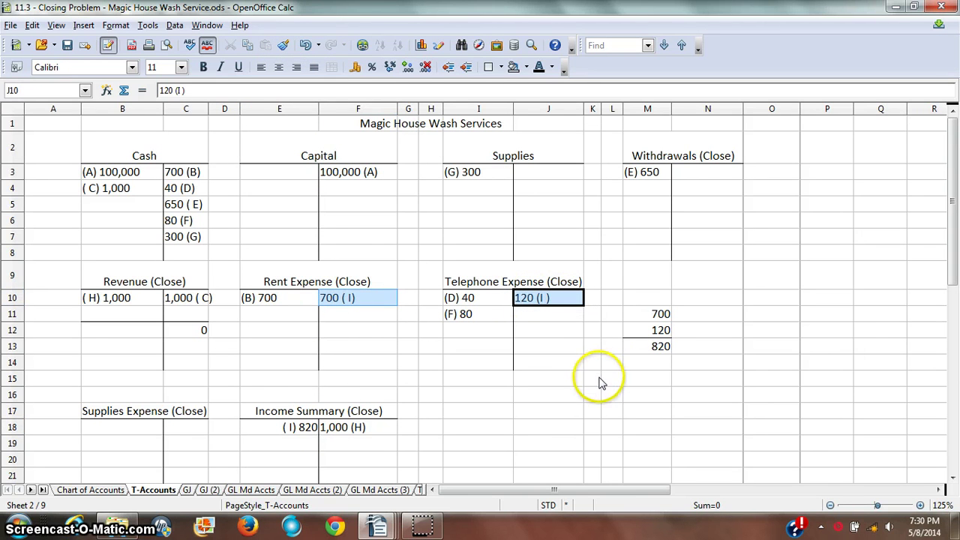
click(294, 430)
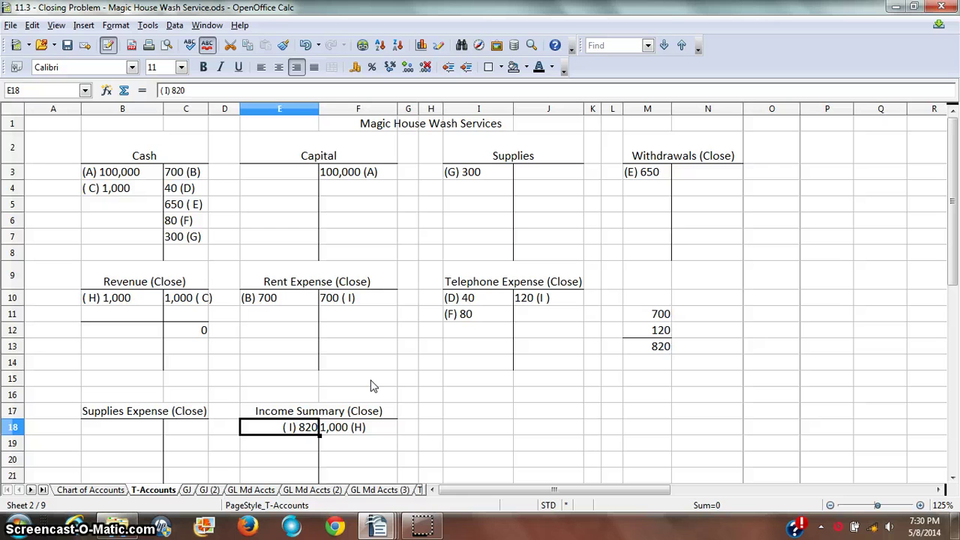
Add a bottom border across E11:F11 of the Rent Expense T-account and enter a balance of 0 in F12
drag(354, 315, 290, 318)
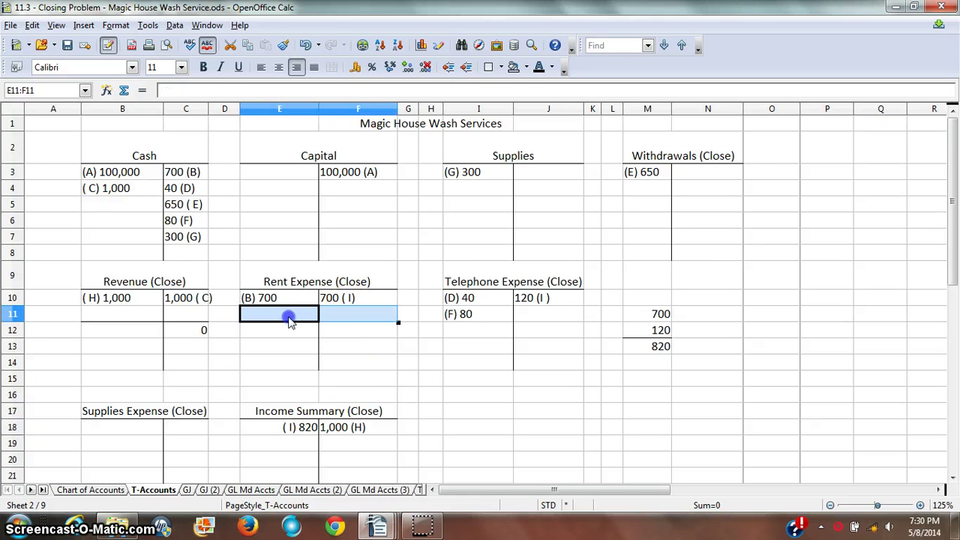
click(498, 67)
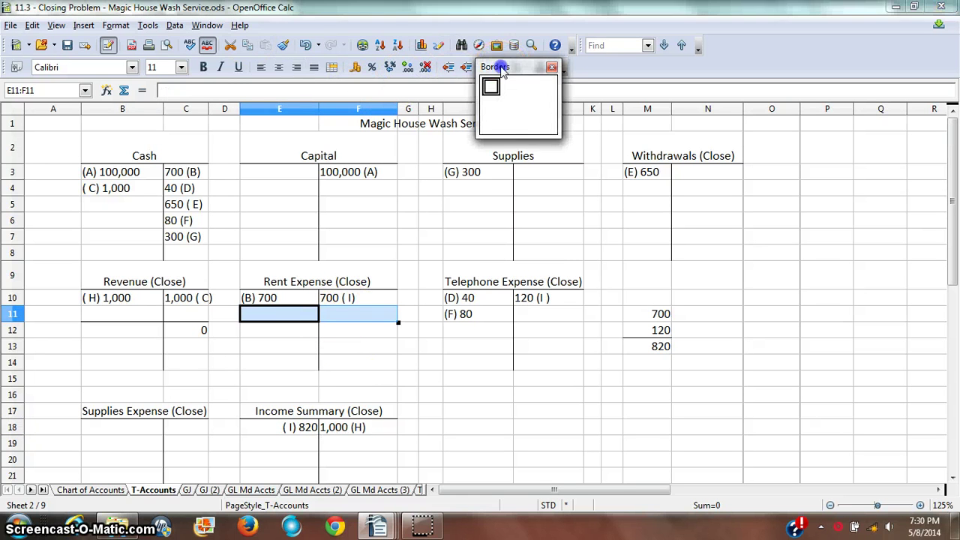
click(509, 106)
click(358, 347)
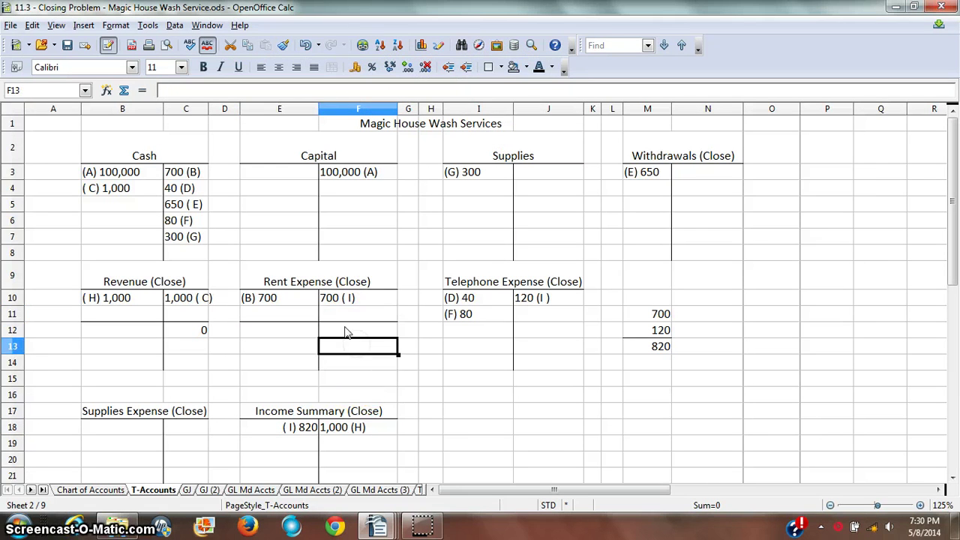
click(346, 328)
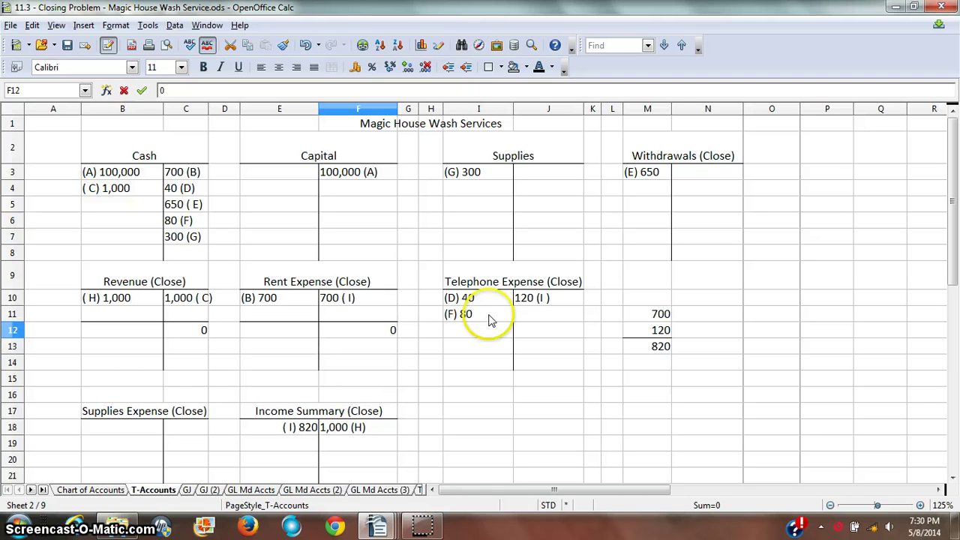
key(Left)
key(Right)
key(Right)
key(Right)
key(Right)
key(Right)
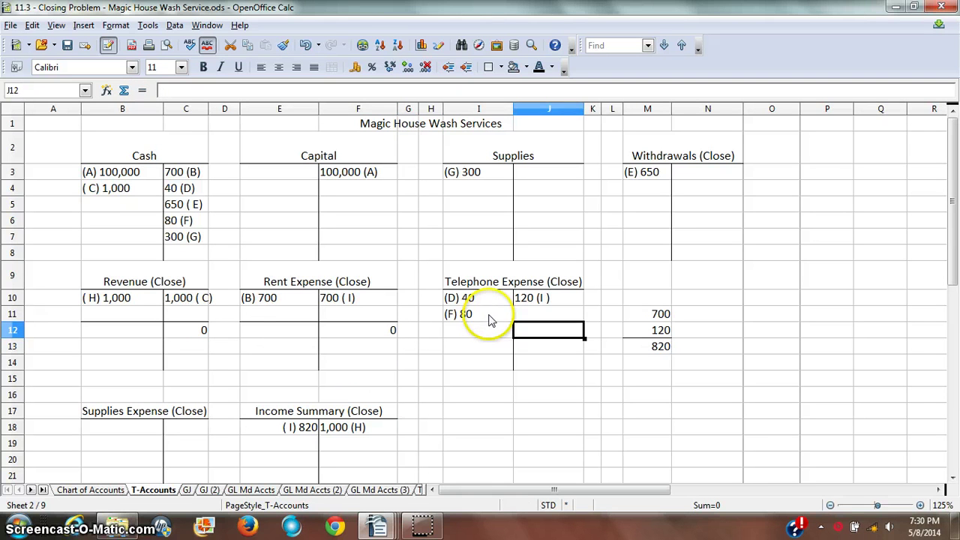
Add a bottom border across I11:J11 of the Telephone Expense T-account and enter a balance of 0 in J12
drag(489, 320, 518, 313)
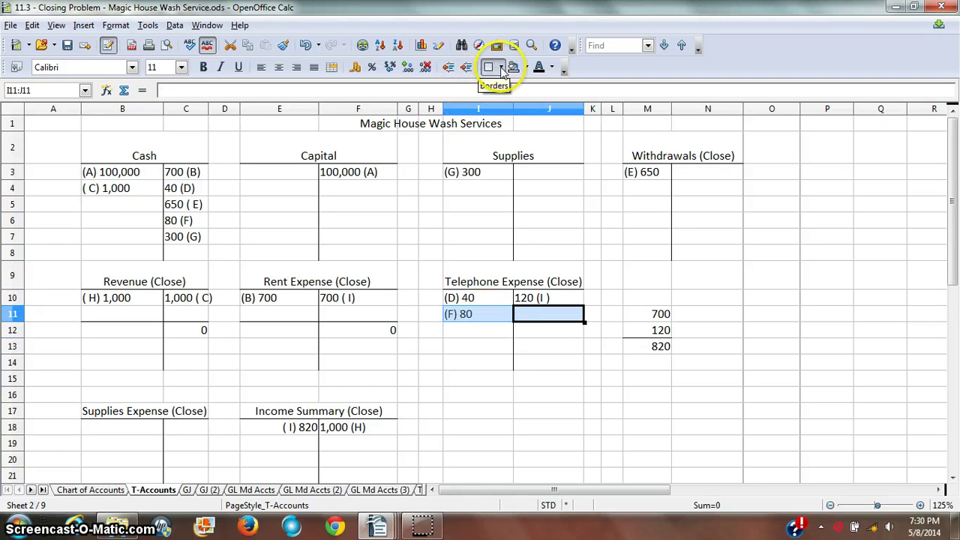
click(501, 69)
click(503, 105)
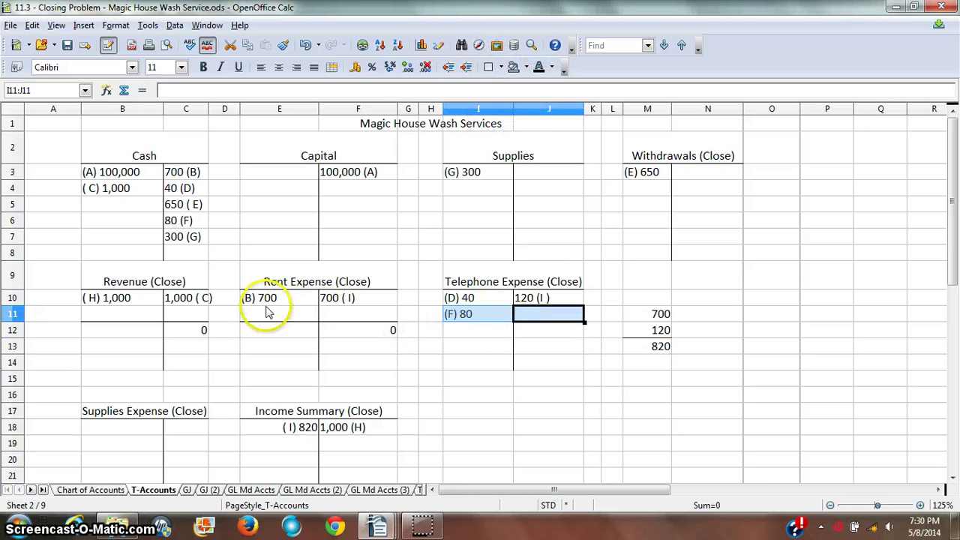
click(548, 362)
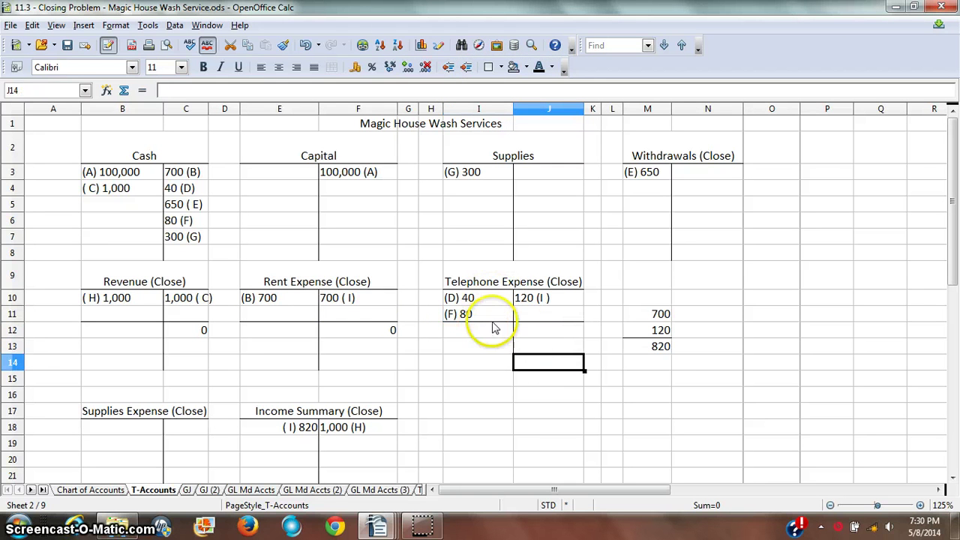
click(544, 330)
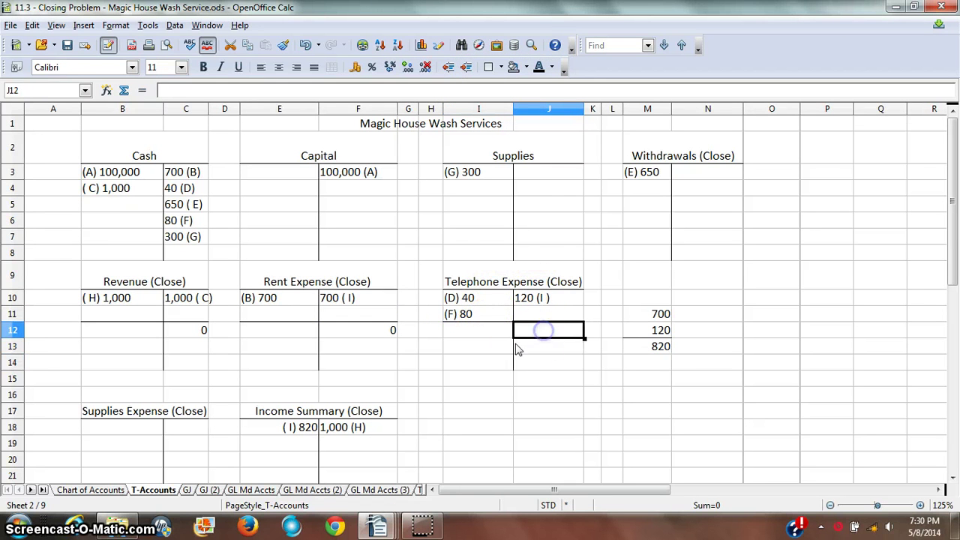
key(Return)
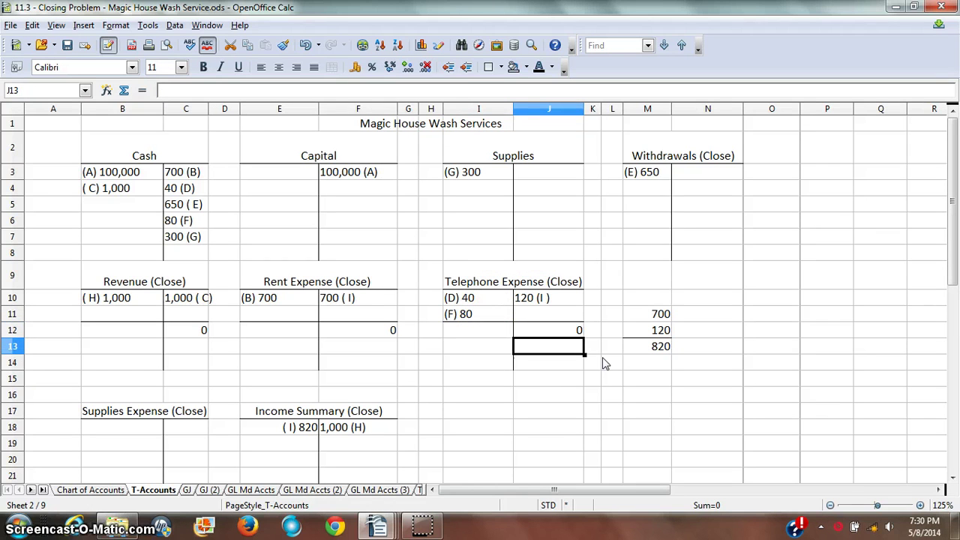
Left-align the zero balance in J12 of the Telephone Expense T-account
key(Up)
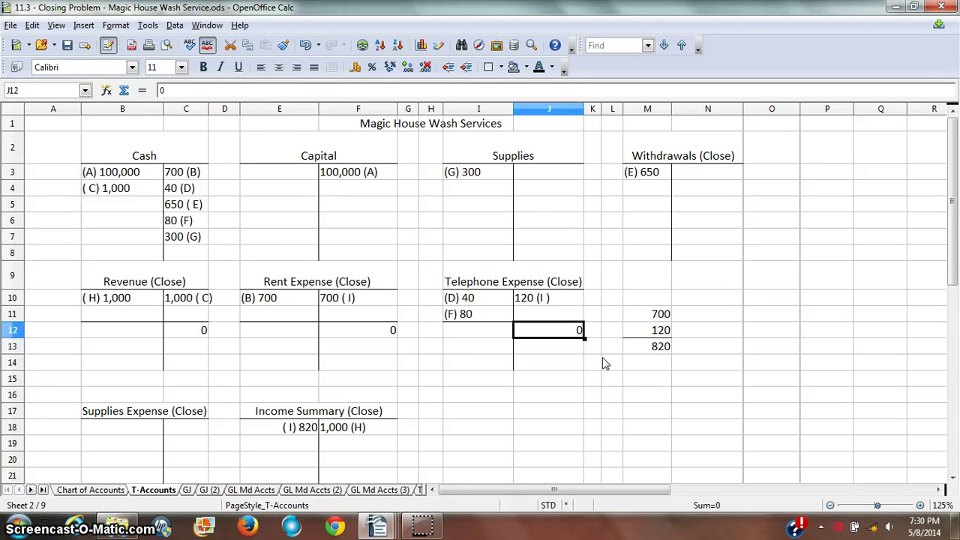
click(263, 67)
click(501, 375)
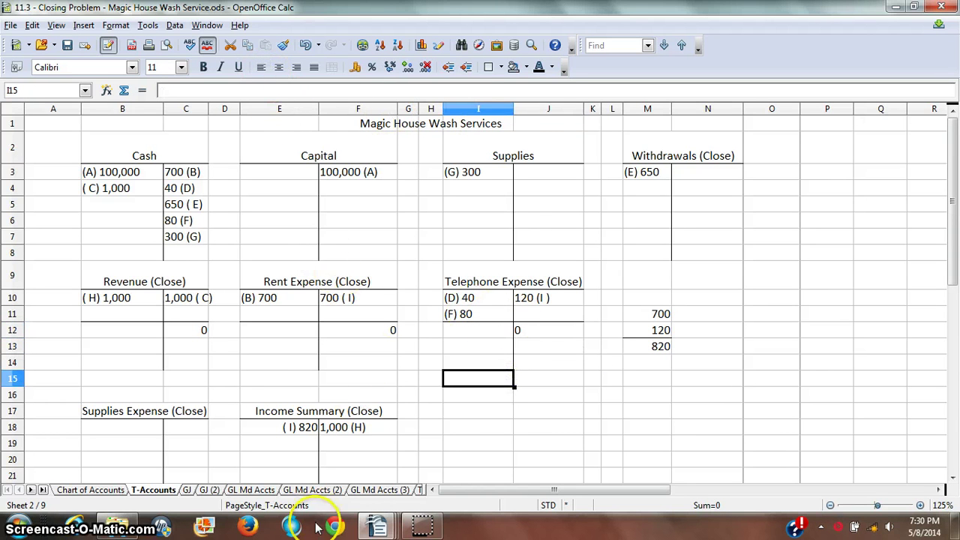
Switch to the 12.3 - Steps in Closing document in Writer and review step 2, the posting note and step 3
click(379, 528)
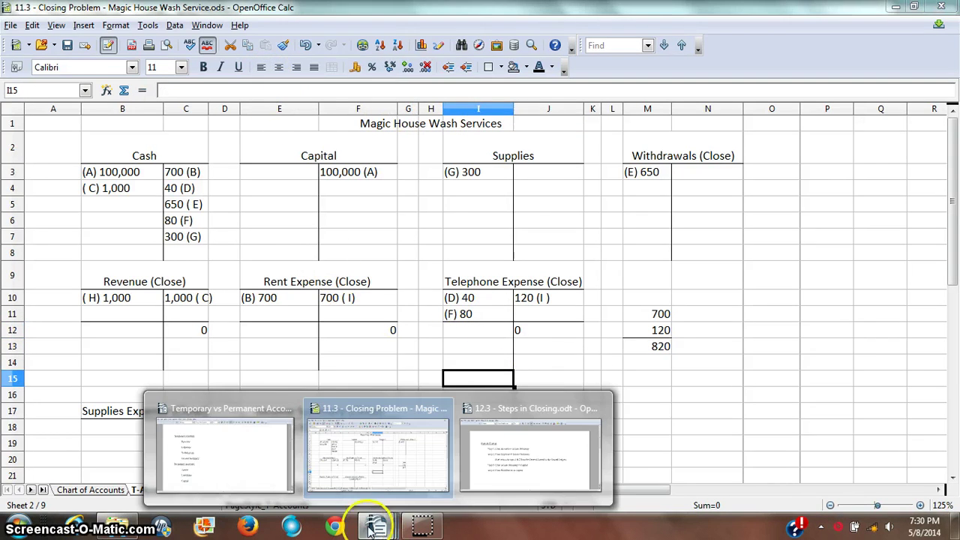
click(521, 443)
drag(194, 261, 497, 262)
drag(240, 298, 729, 301)
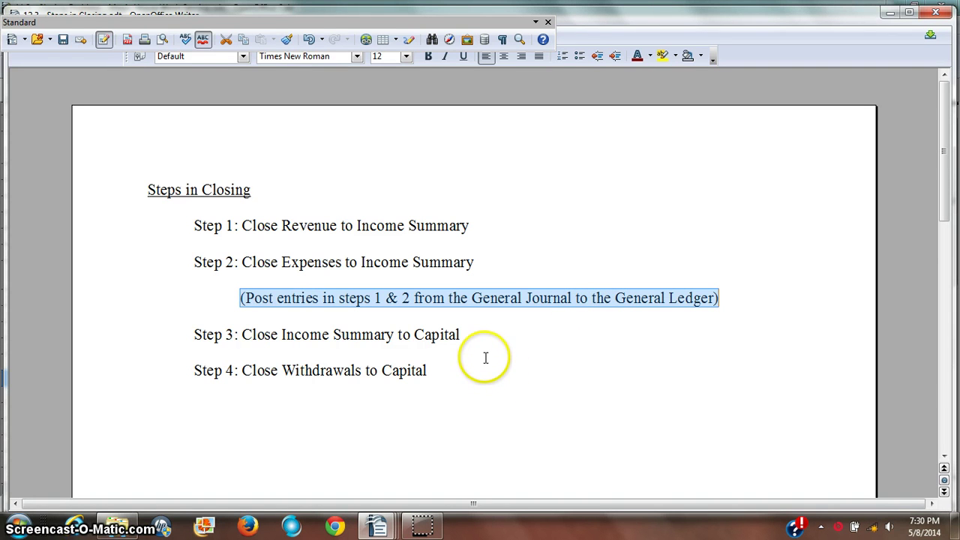
drag(189, 352, 184, 331)
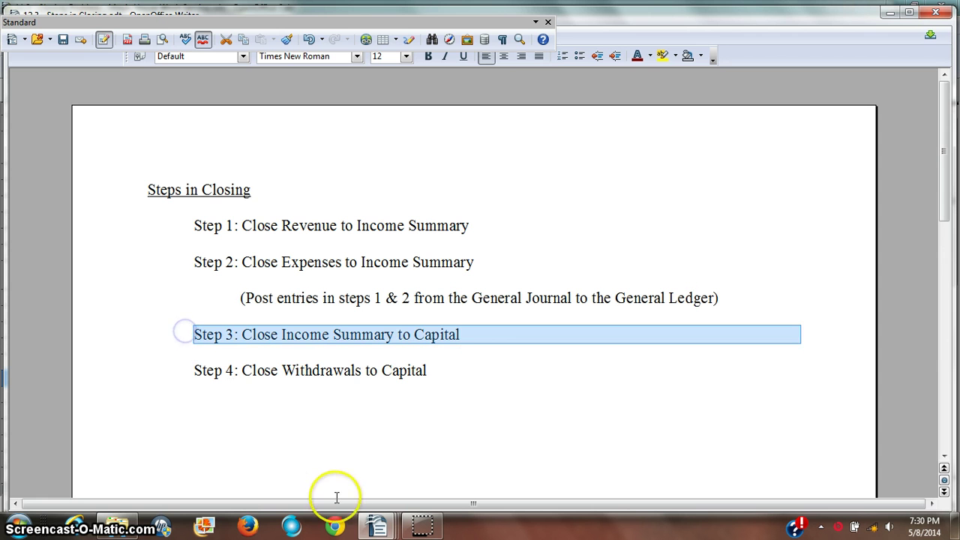
Return to the Magic House Wash Service spreadsheet in Calc and examine the Capital debit side and the Income Summary balance
click(377, 527)
click(382, 495)
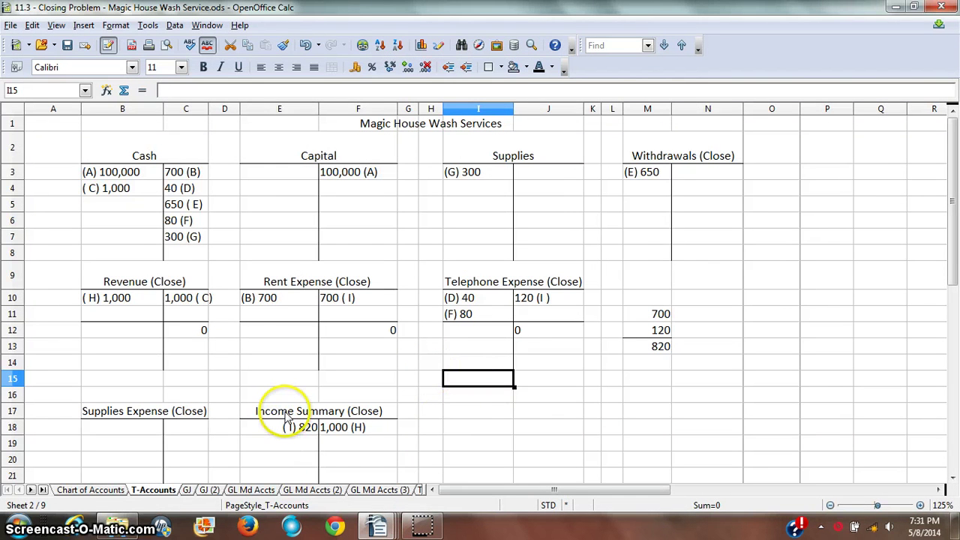
click(303, 174)
click(332, 443)
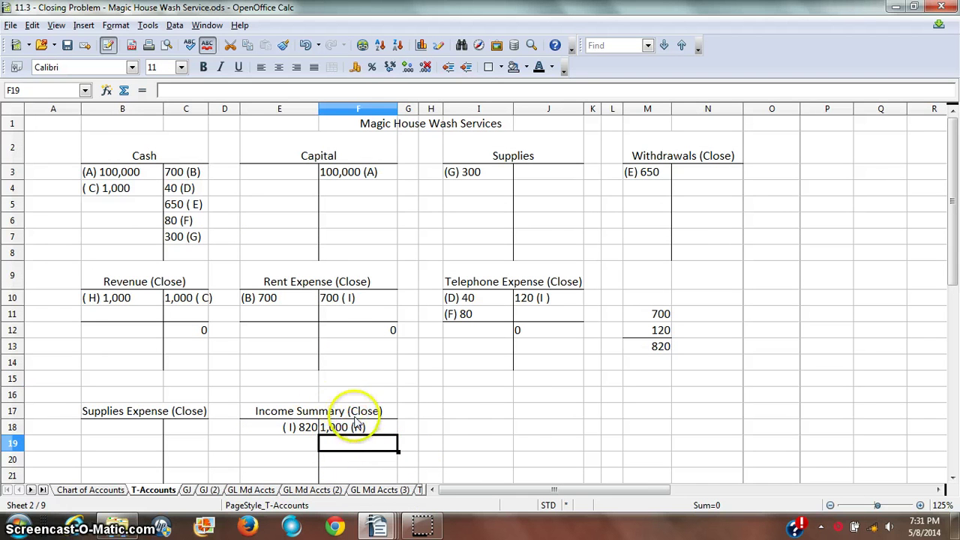
List the Income Summary credit 1000 in J18 and the debit 820 in J19 beneath it
click(530, 427)
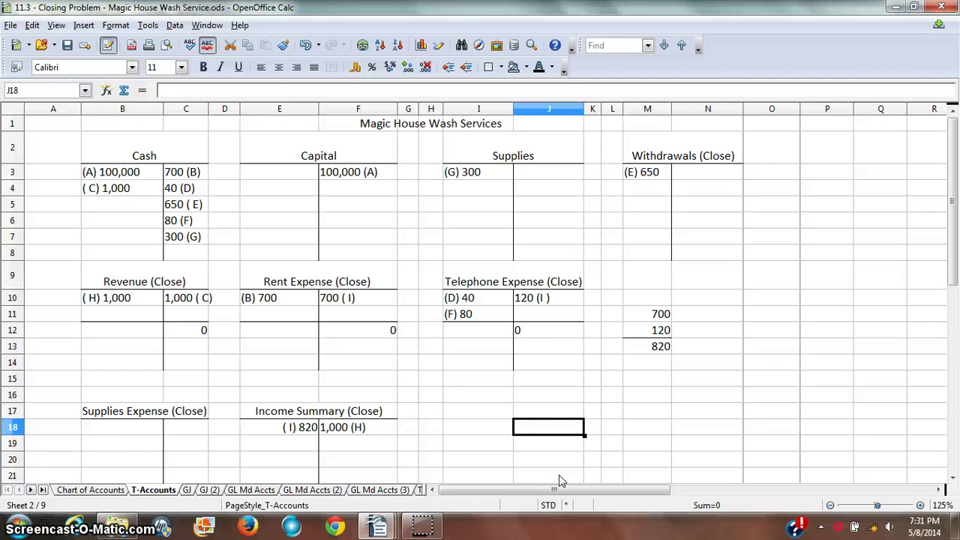
text(1000)
key(Return)
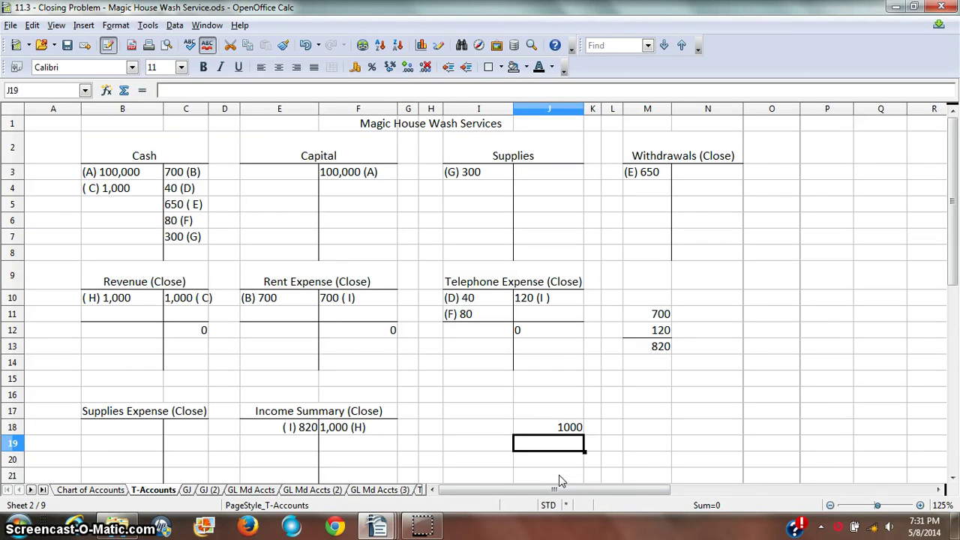
text(820)
key(Return)
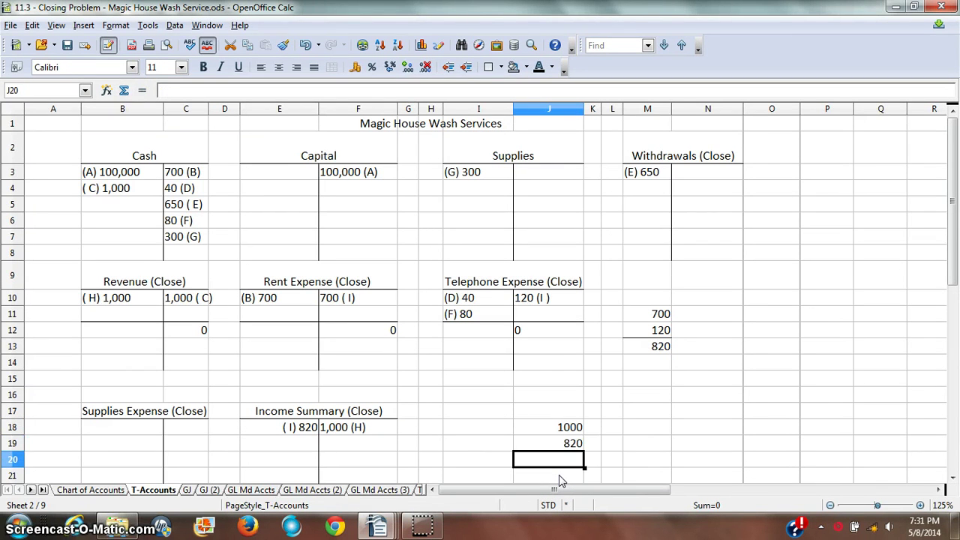
Open Calculator, subtract 820 from 1000, and return to the T-Accounts sheet in Calc
click(17, 527)
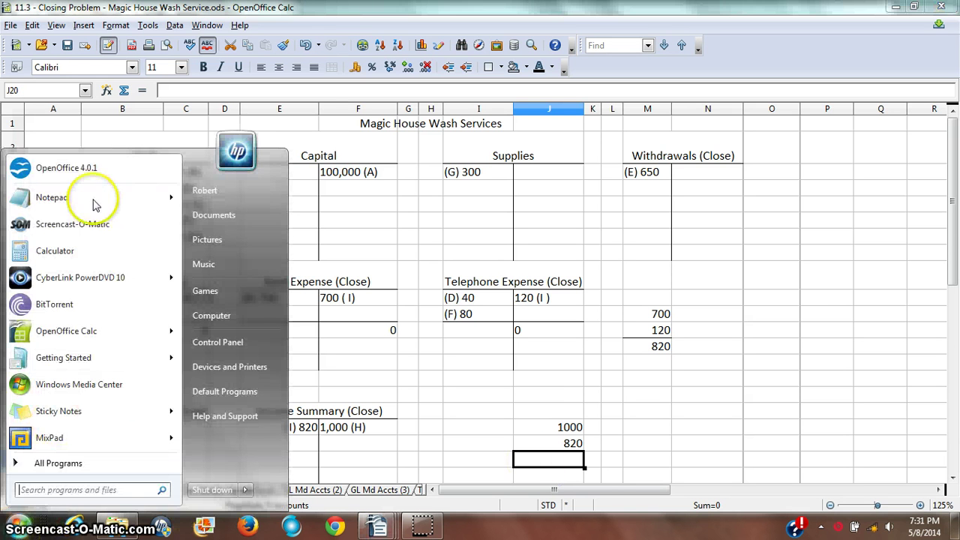
click(88, 258)
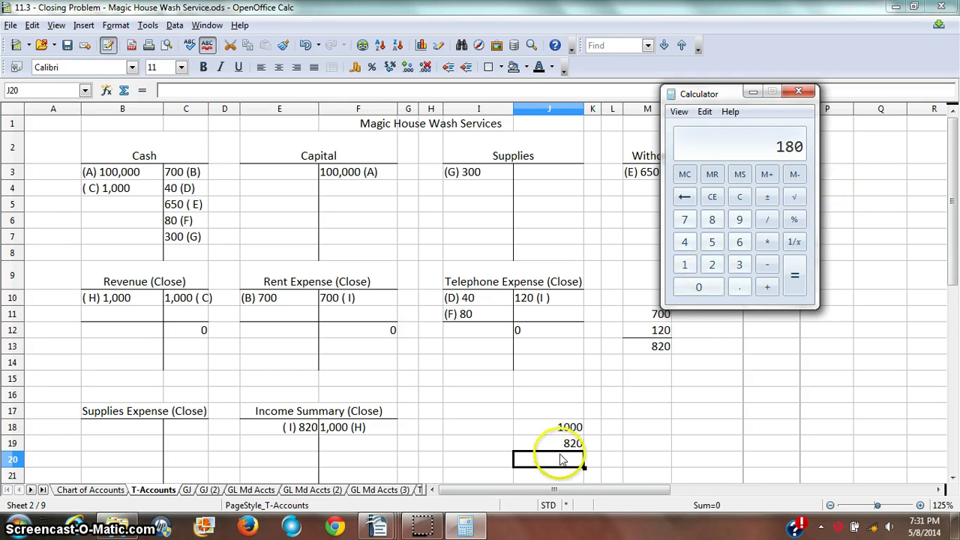
click(647, 428)
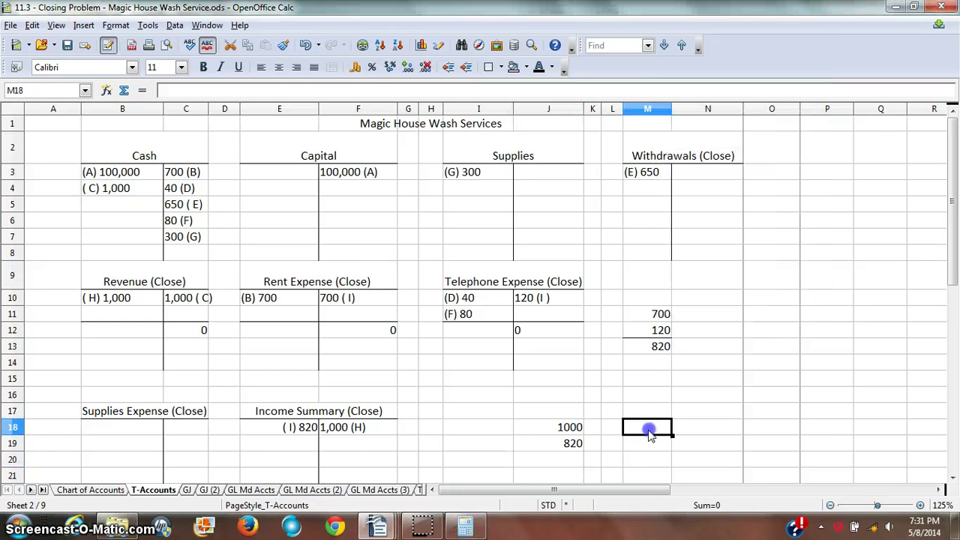
Add a bottom border to J20 and enter 180 there as the Income Summary difference
click(560, 465)
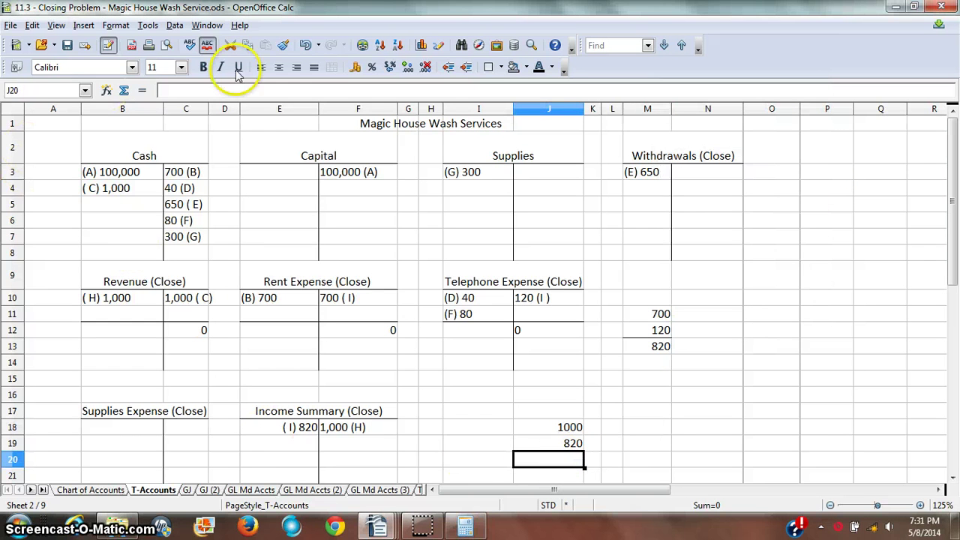
click(497, 66)
click(509, 105)
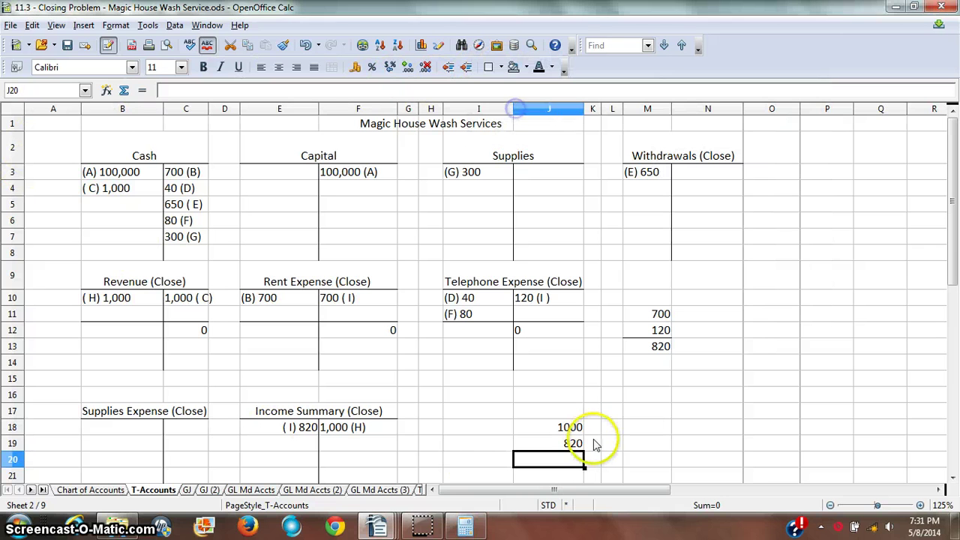
text(18)
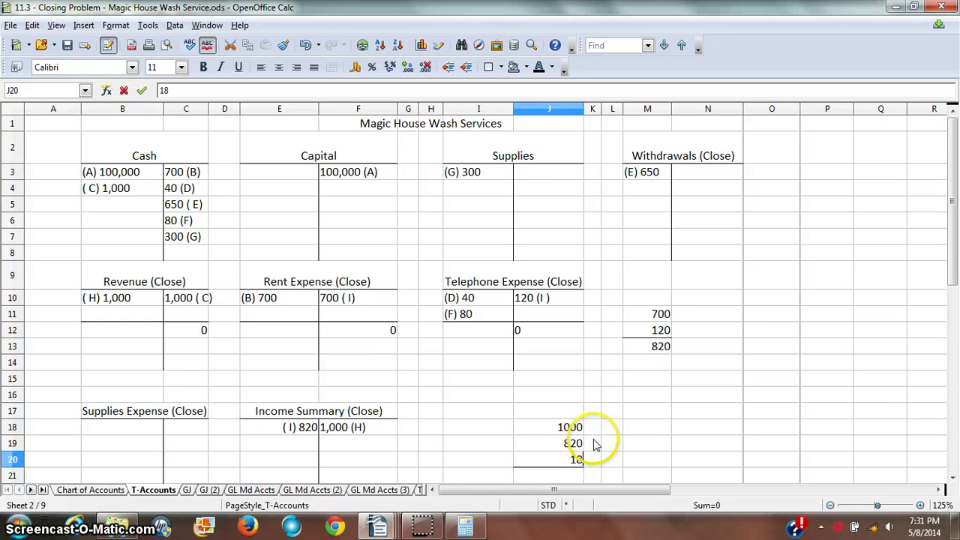
text(0)
key(Return)
Add a bottom border beneath the 820 in J19 to separate it from the difference
key(Up)
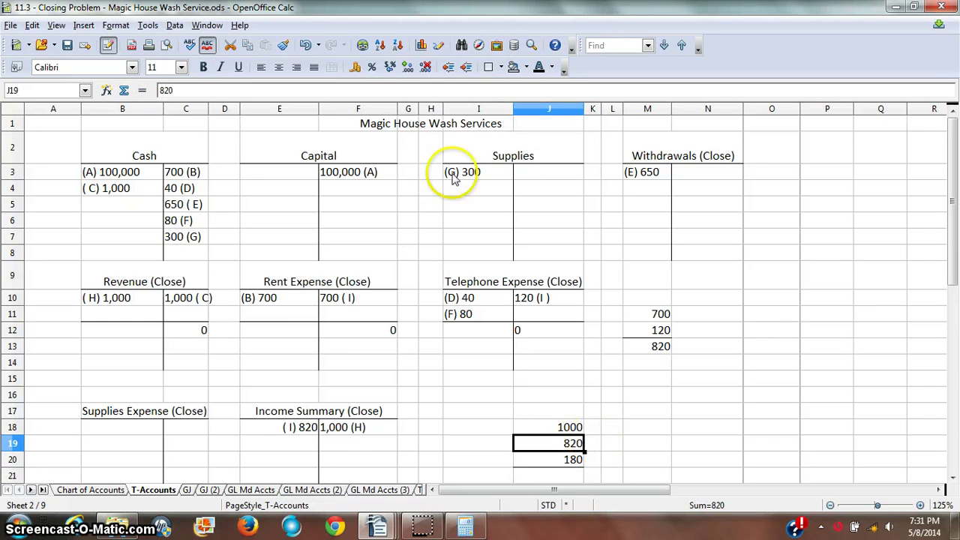
click(501, 67)
click(514, 100)
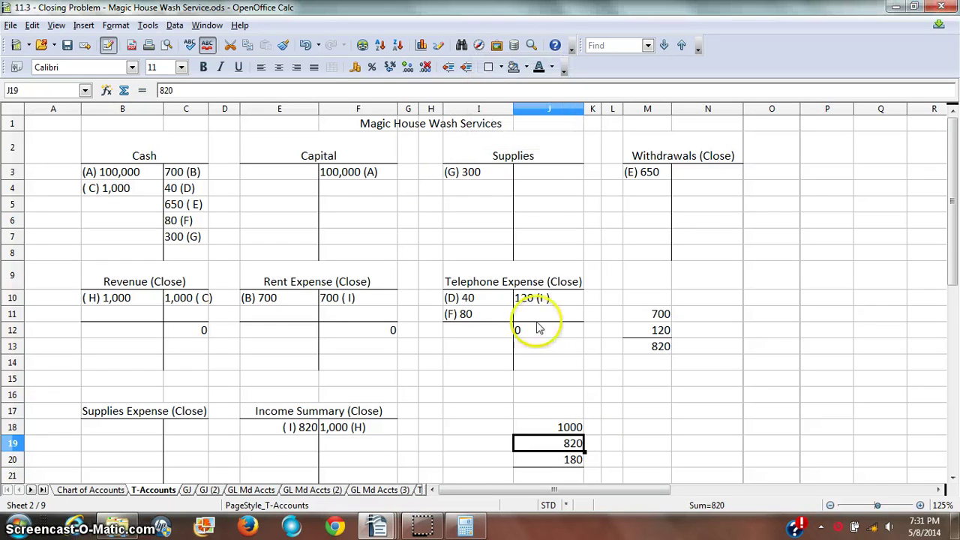
click(548, 358)
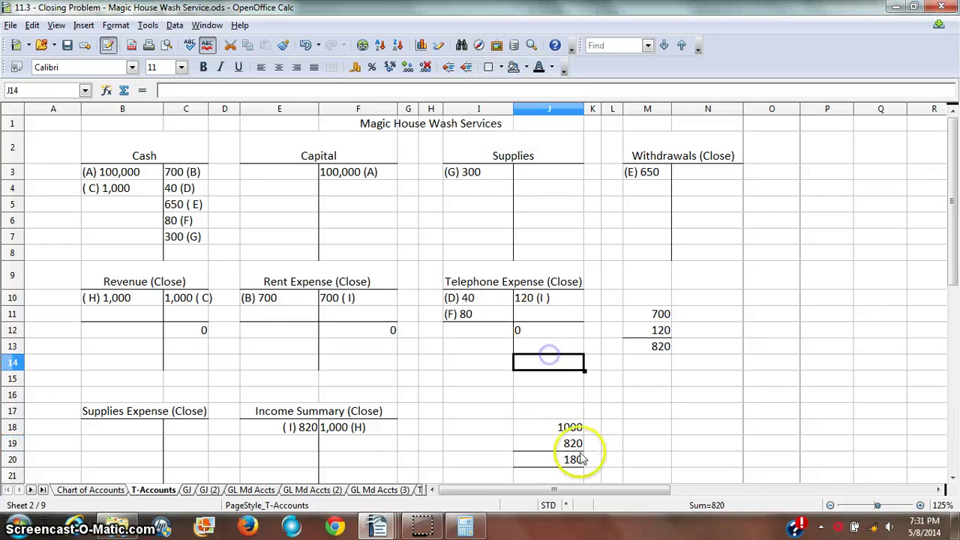
Enter 180 in E19 on the debit side of the Income Summary T-account
click(289, 446)
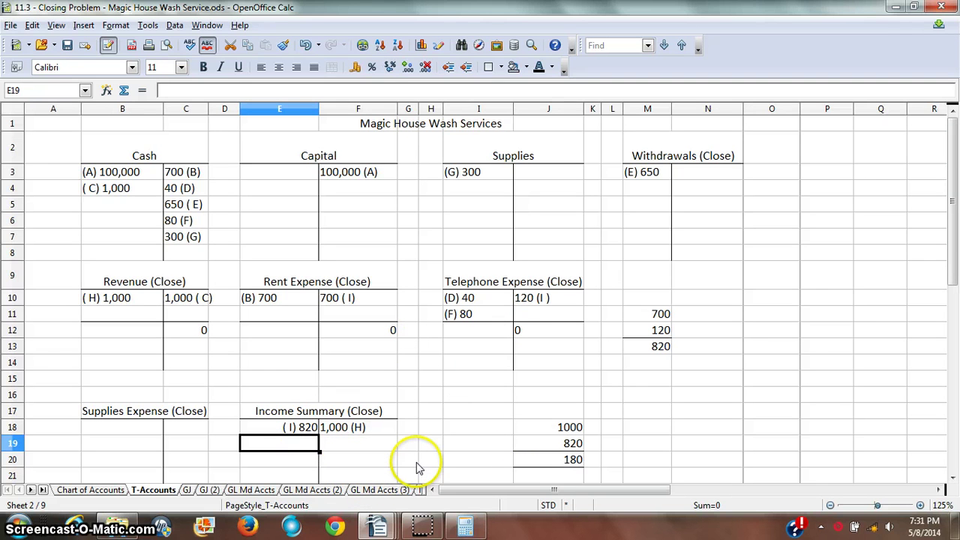
text(180)
key(Return)
Draw a bottom border under E19:F19 in Income Summary and enter the balance 0 in E20
drag(284, 442, 353, 444)
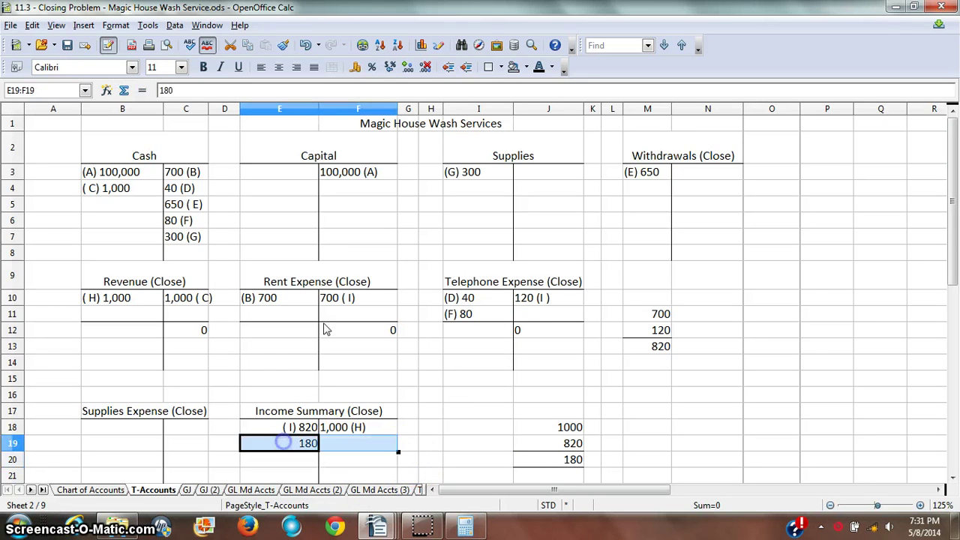
click(501, 67)
click(507, 105)
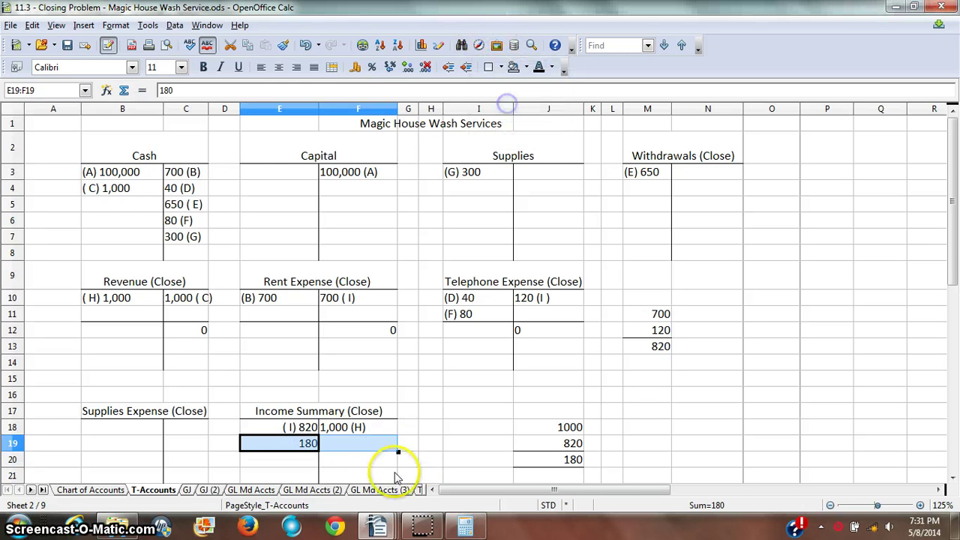
click(375, 475)
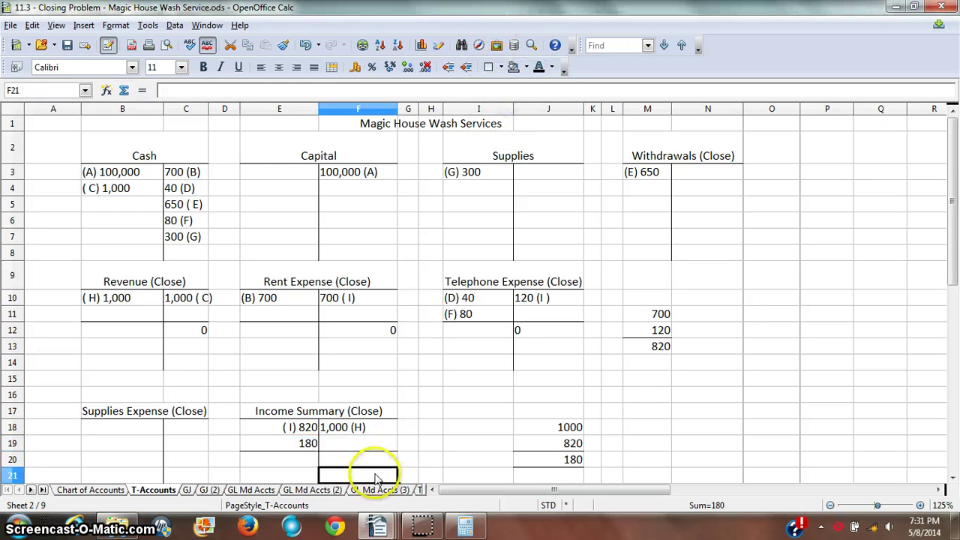
click(296, 461)
key(Return)
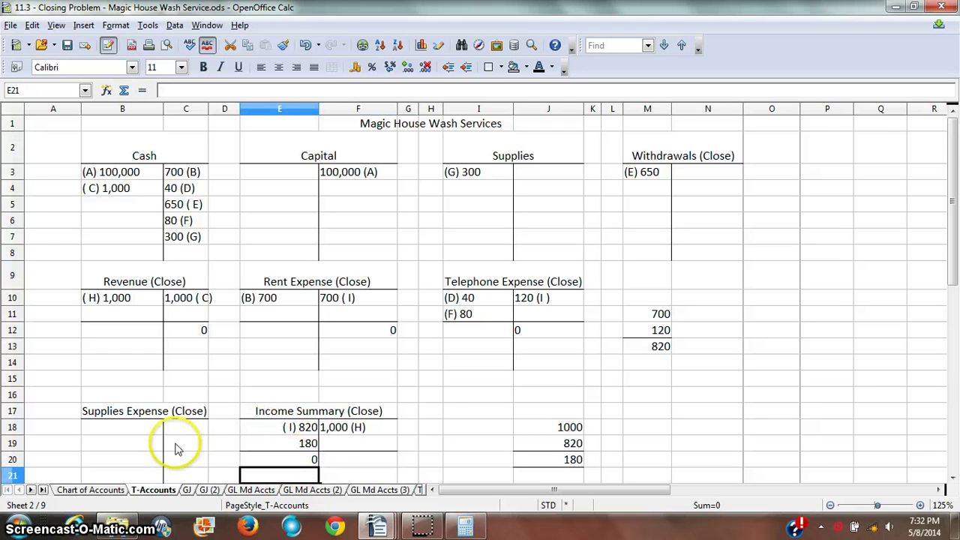
Label the Income Summary debit in E19 as "(J )180" and right-align it
click(304, 446)
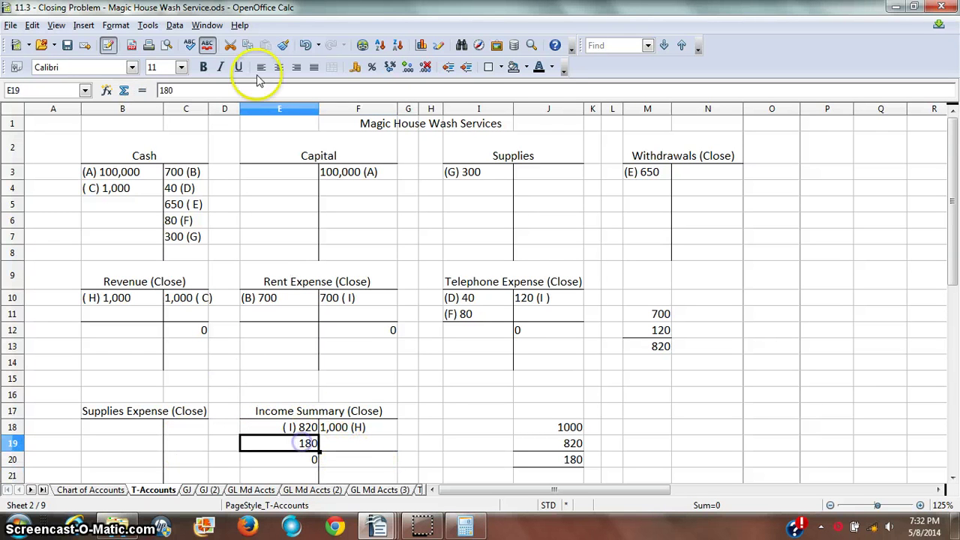
click(180, 90)
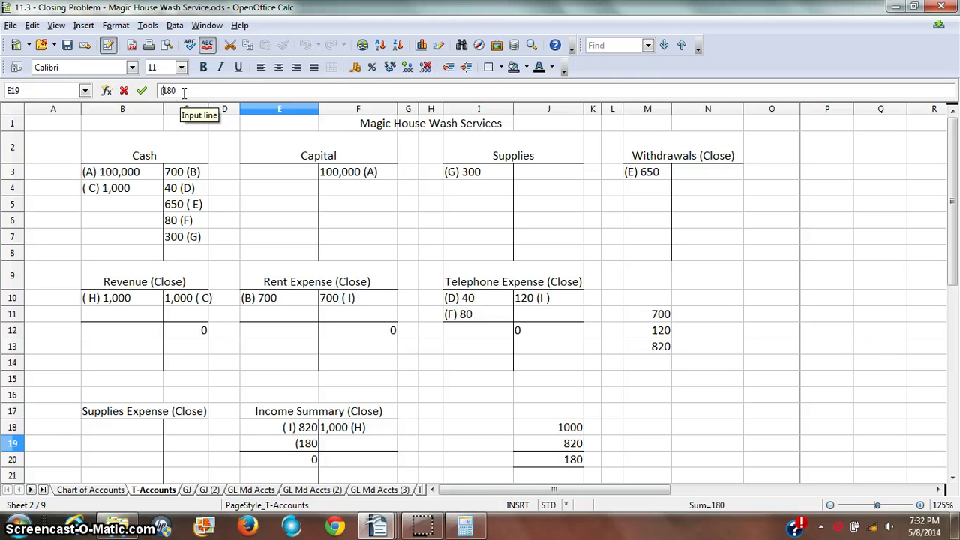
key(Return)
key(Up)
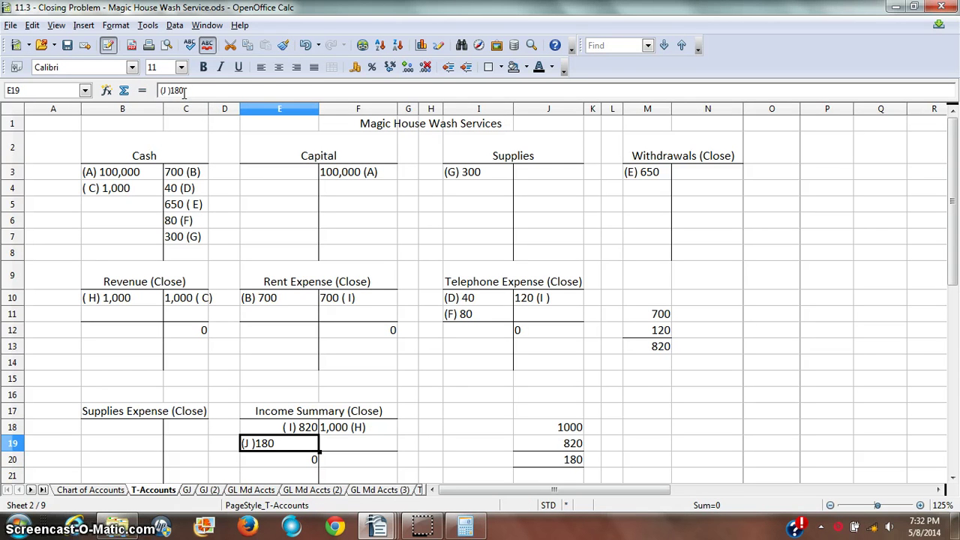
click(297, 67)
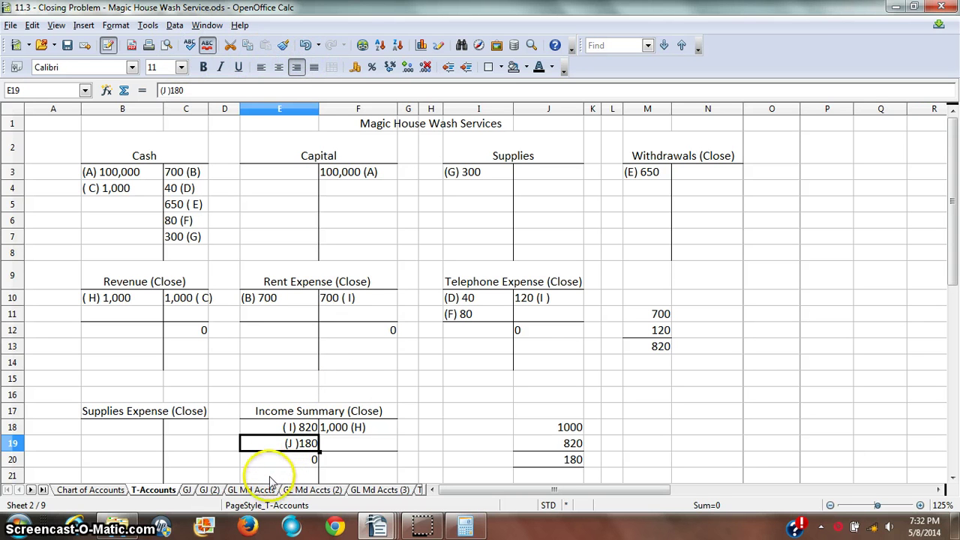
Post the credit "180 (J)" in F4 of the Capital T-account
click(351, 189)
text(180 (J)
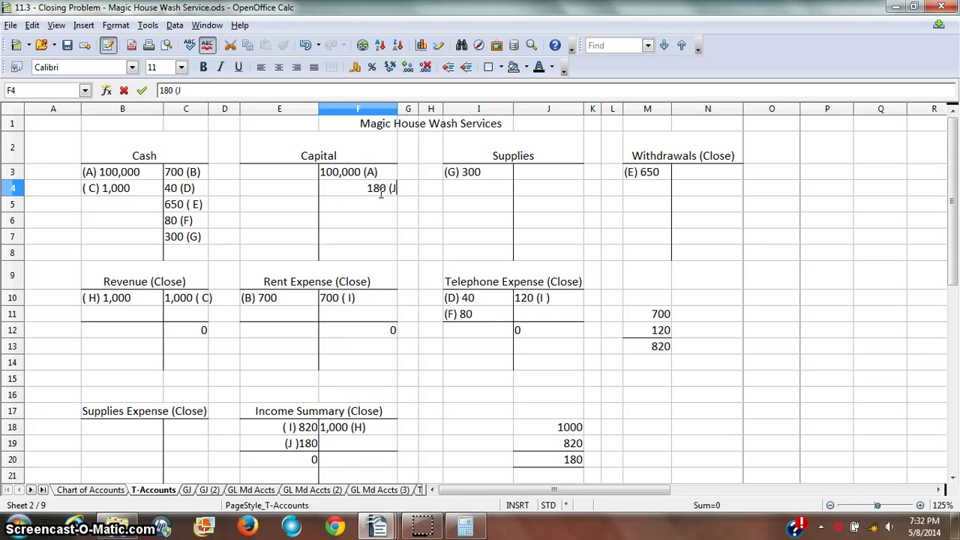
text())
key(Return)
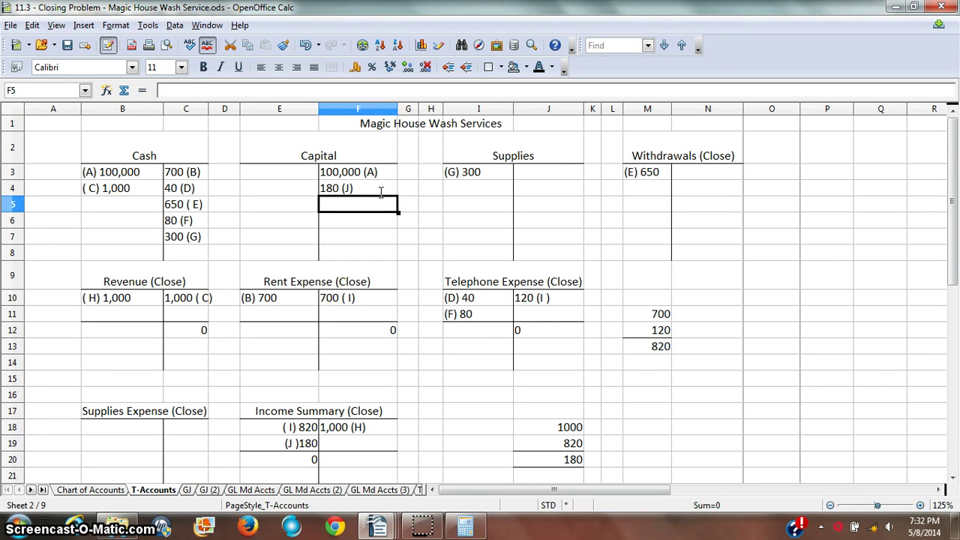
key(Return)
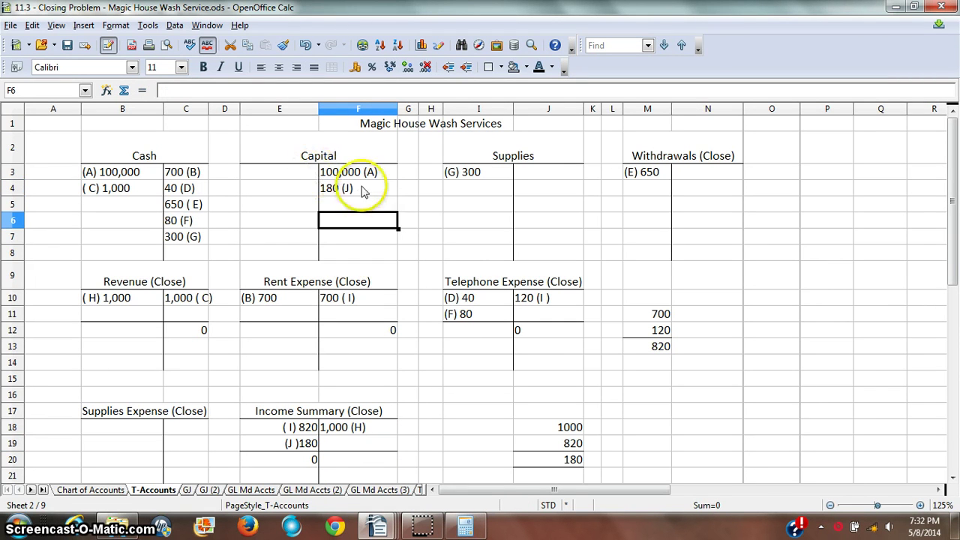
Draw a bottom border under E4:F4 in the Capital account and enter the balance 100,180 in F5
drag(364, 188, 266, 189)
click(502, 68)
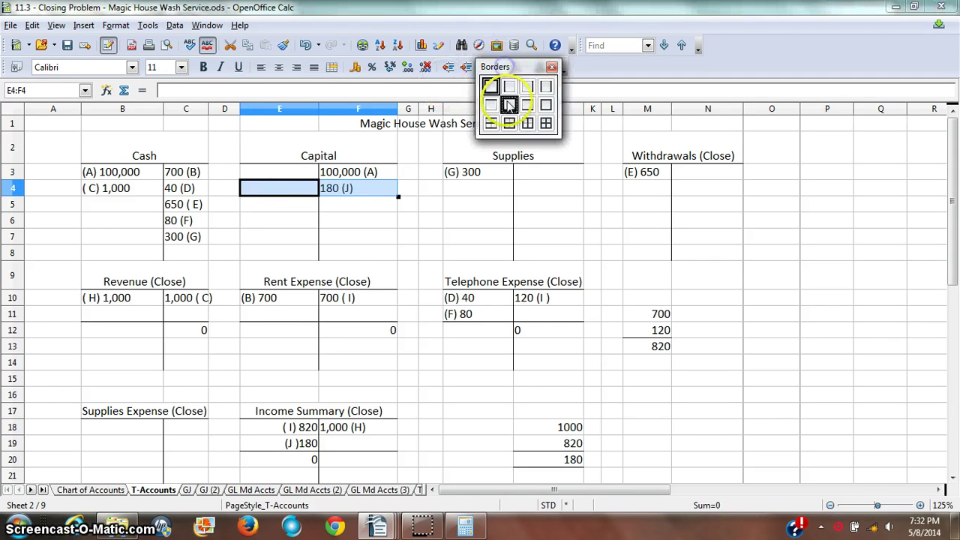
click(495, 82)
click(341, 204)
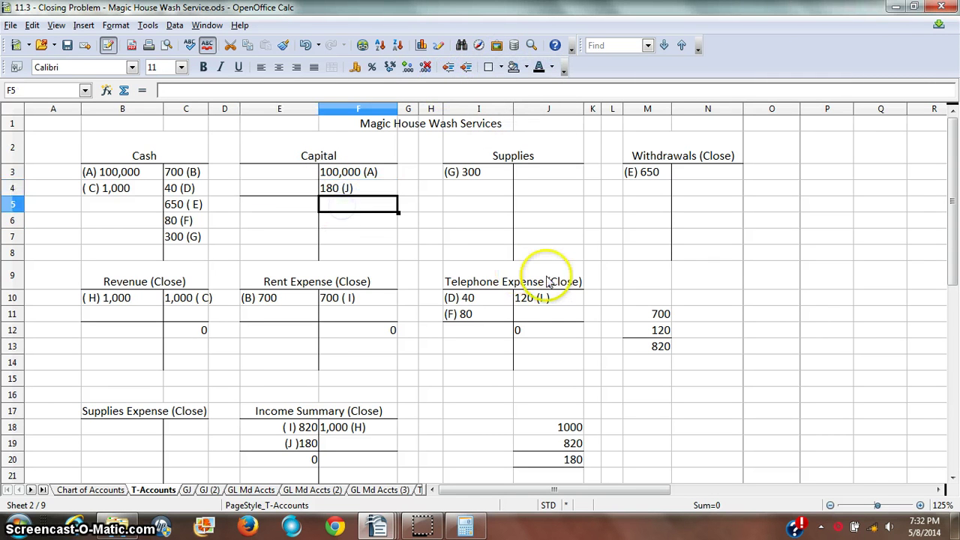
text(100)
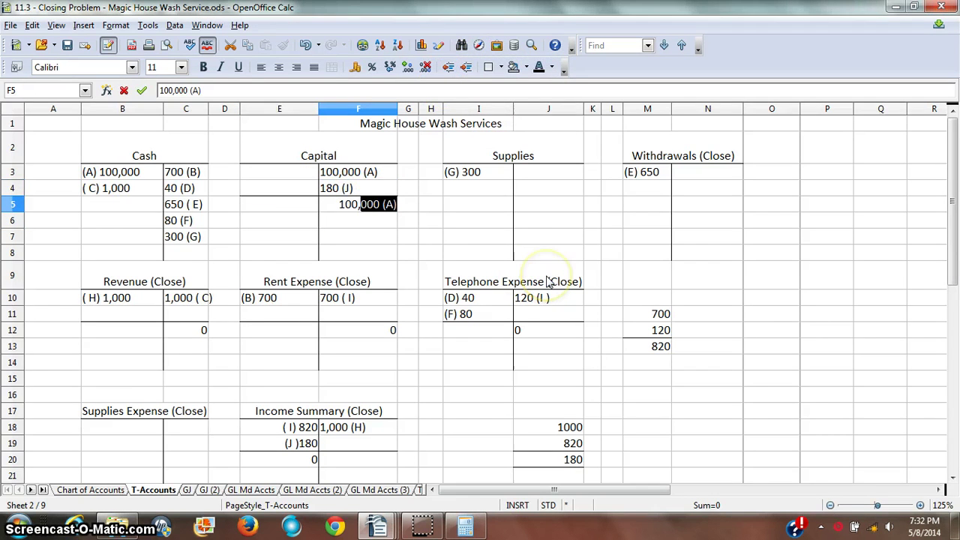
text(,180)
key(Return)
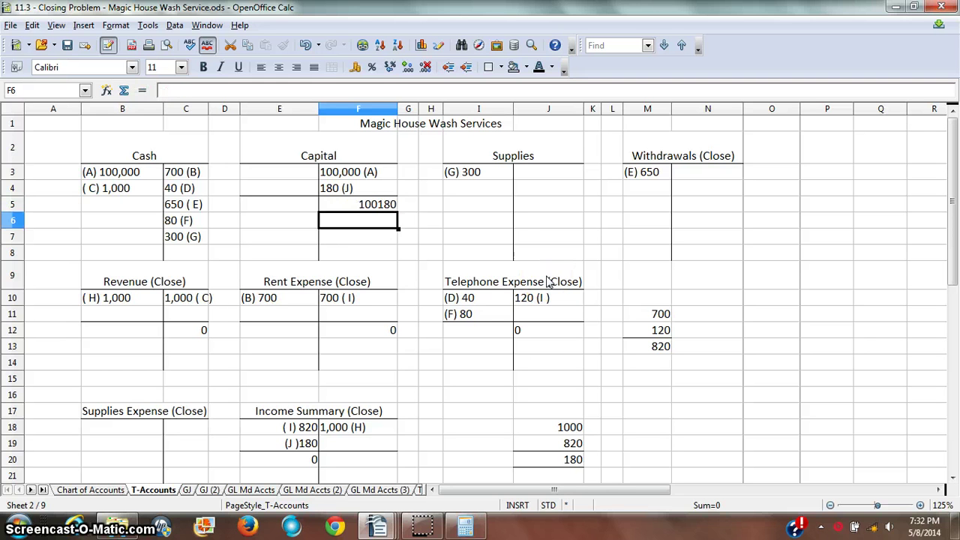
Undo the Capital balance in F5 and the border under E4:F4
click(353, 206)
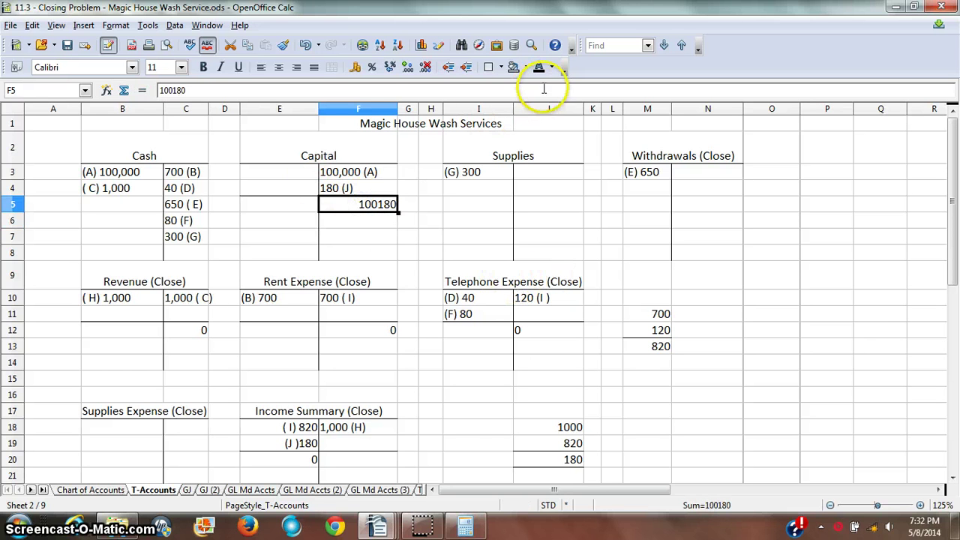
click(424, 207)
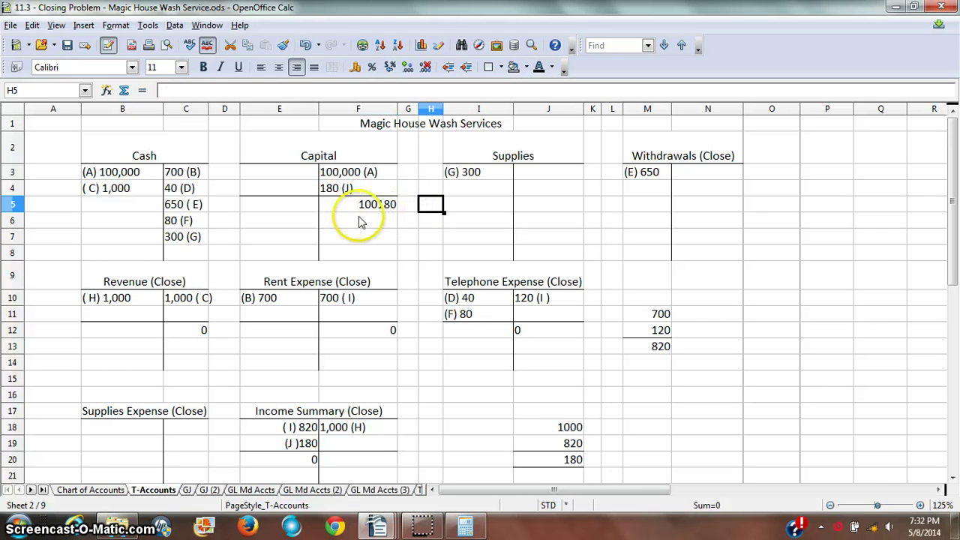
drag(315, 208, 358, 197)
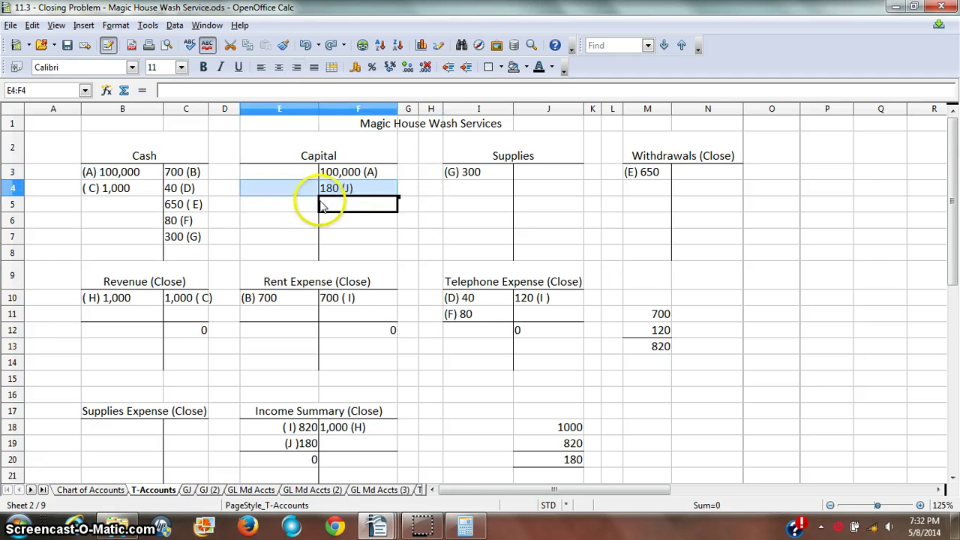
key(Delete)
click(355, 188)
click(379, 237)
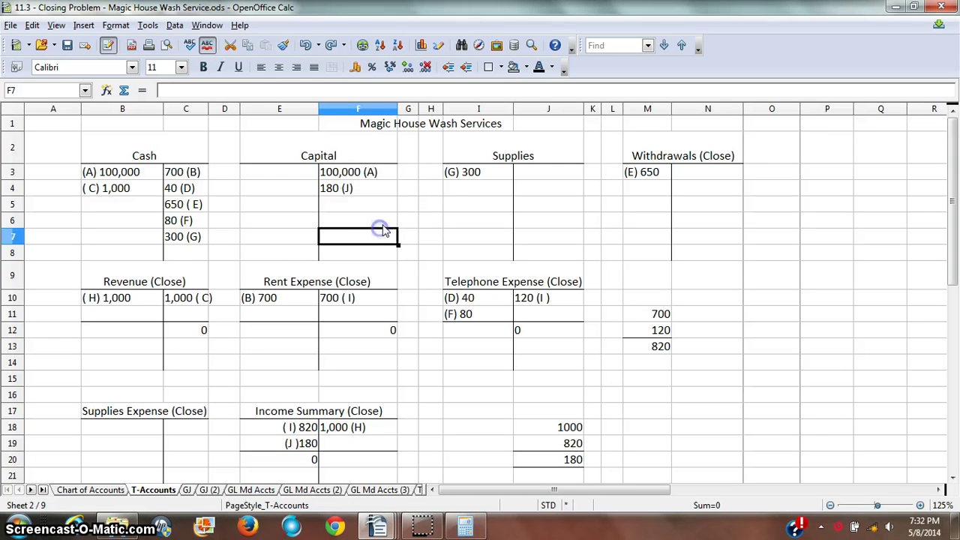
Review step 4 in the 12.3 - Steps in Closing document in Writer, then return to the Magic House Wash Service spreadsheet in Calc
click(343, 189)
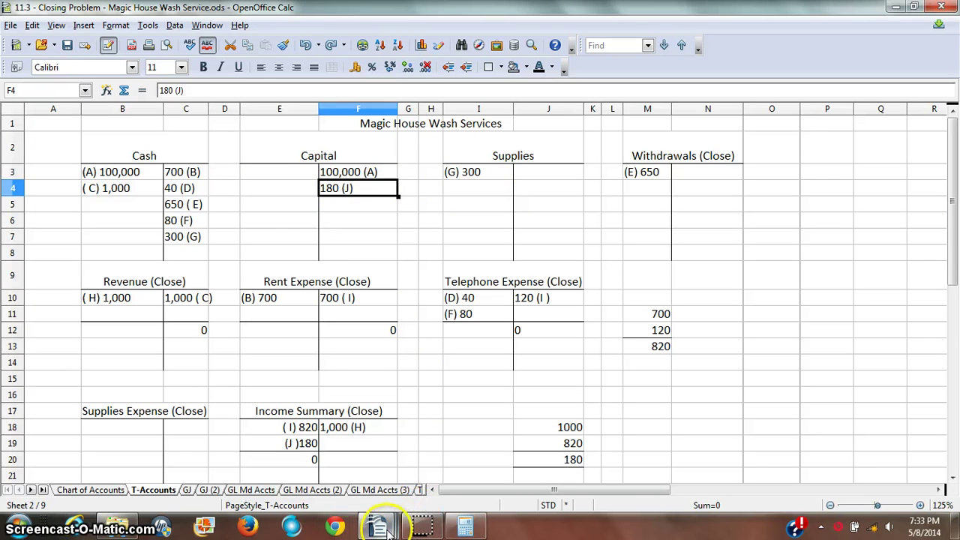
mouse_move(379, 529)
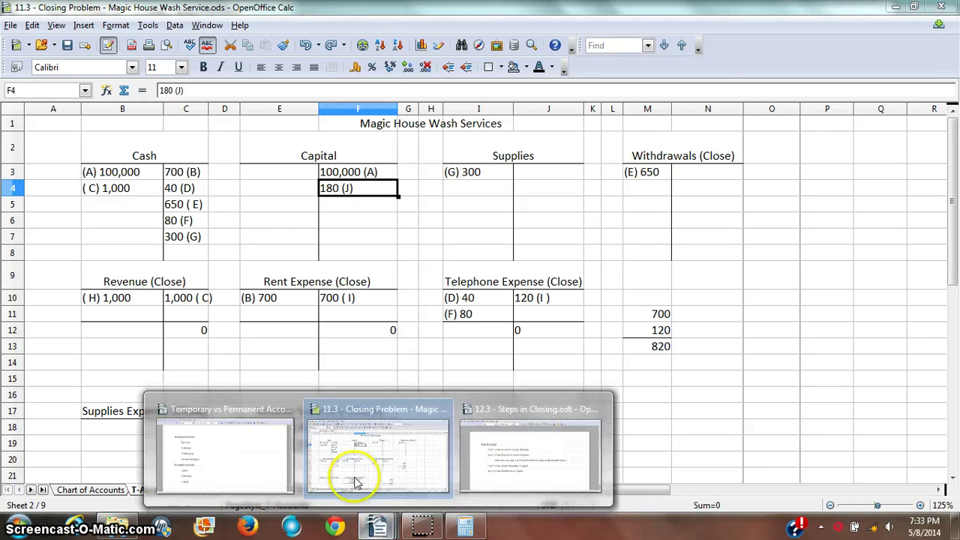
click(568, 470)
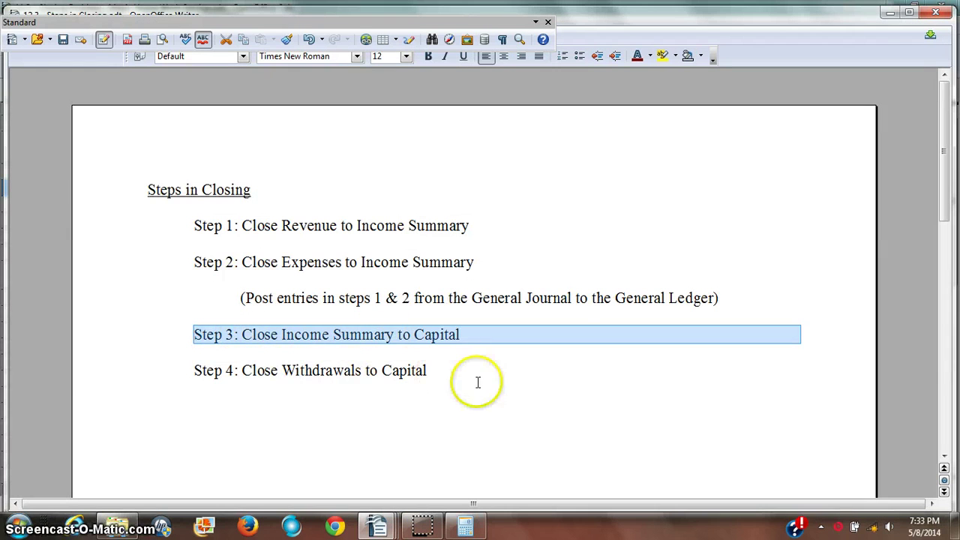
drag(426, 371, 175, 377)
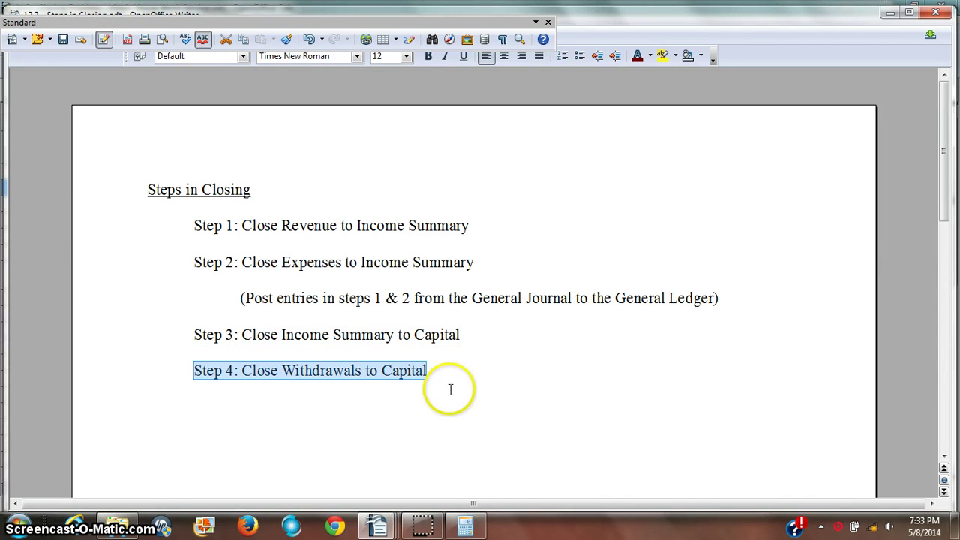
click(377, 527)
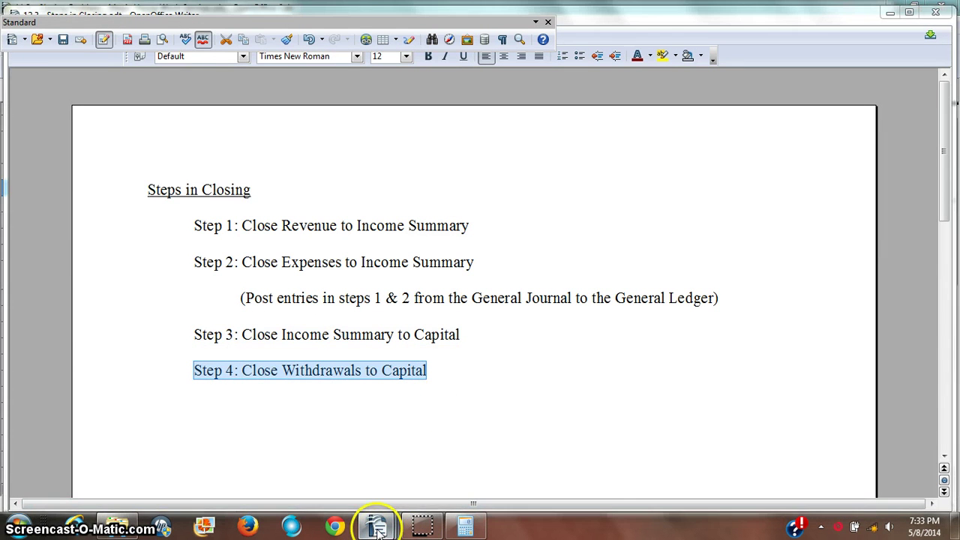
click(379, 408)
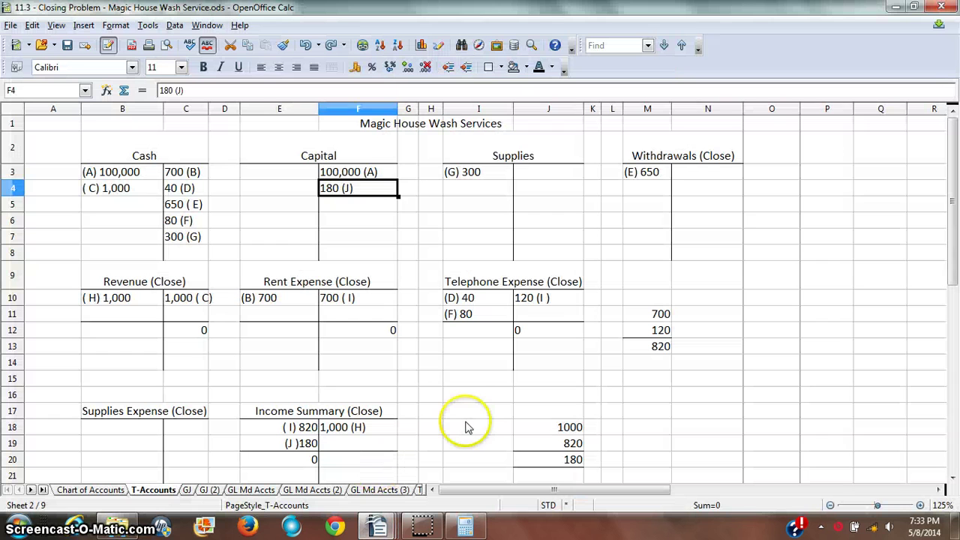
Post the credit "650 (K )" in N3 of the Withdrawals T-account
click(681, 207)
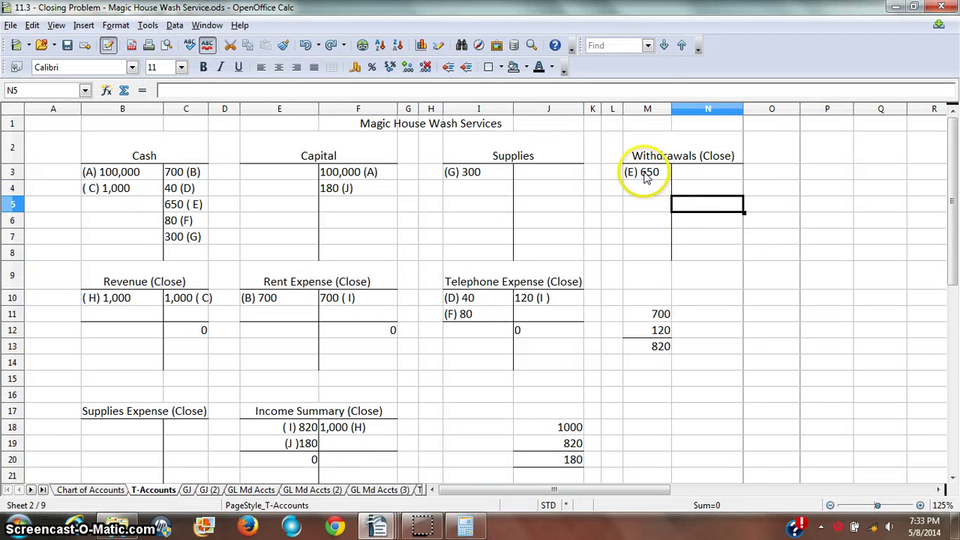
click(645, 175)
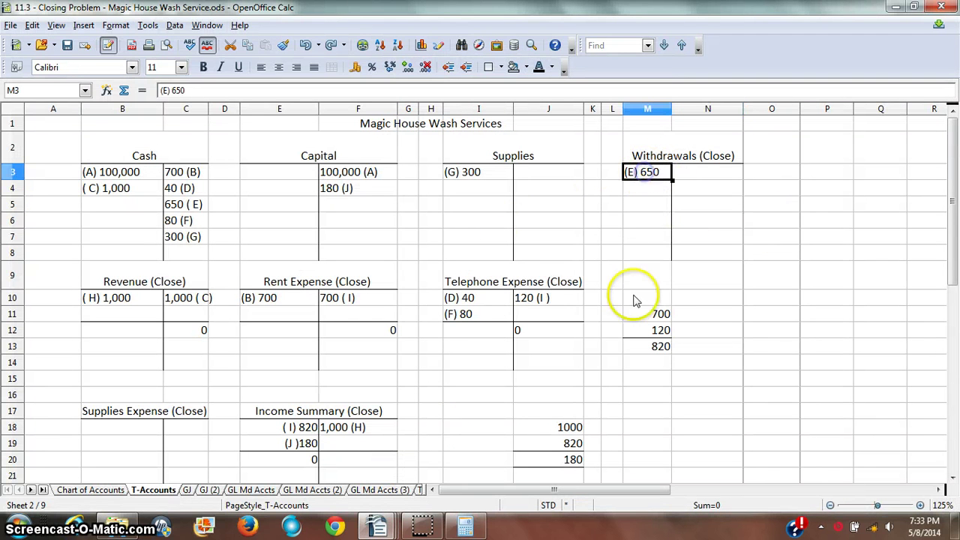
click(712, 177)
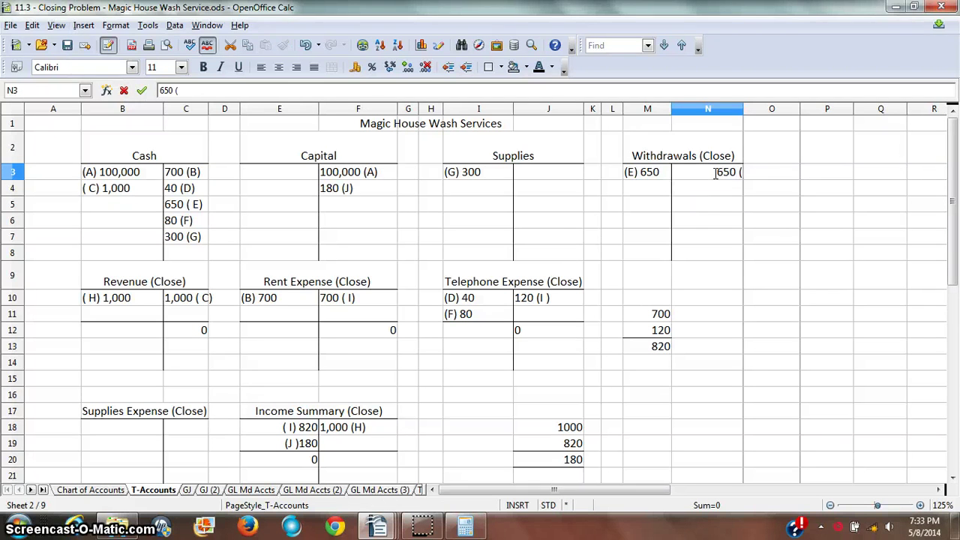
key(Return)
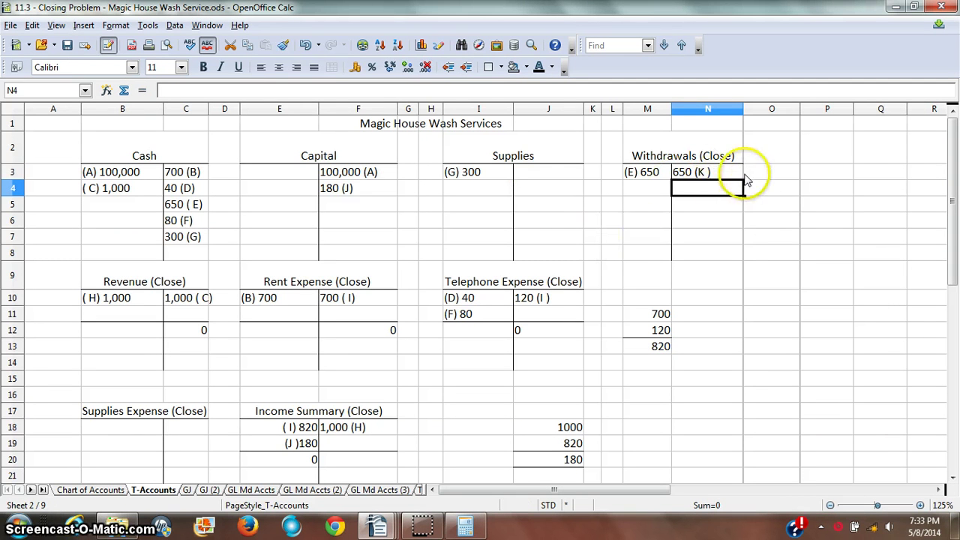
click(699, 175)
Post the debit "(K) 650" in E3 of the Capital T-account
click(279, 171)
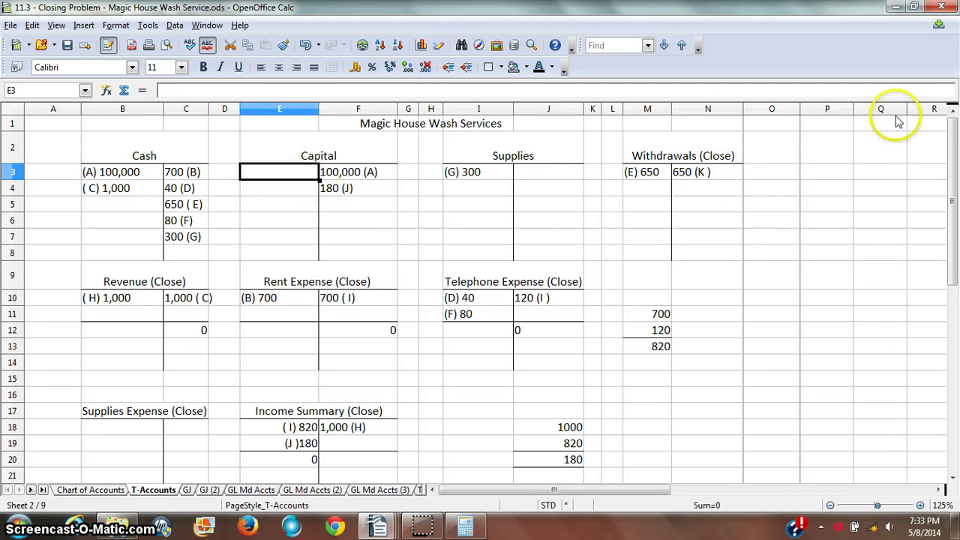
text((K)
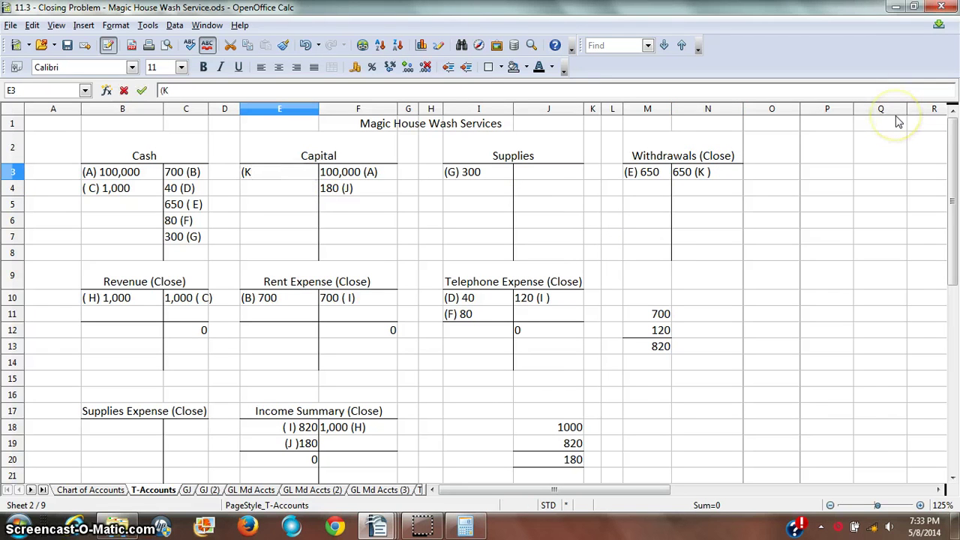
text() 650)
key(Return)
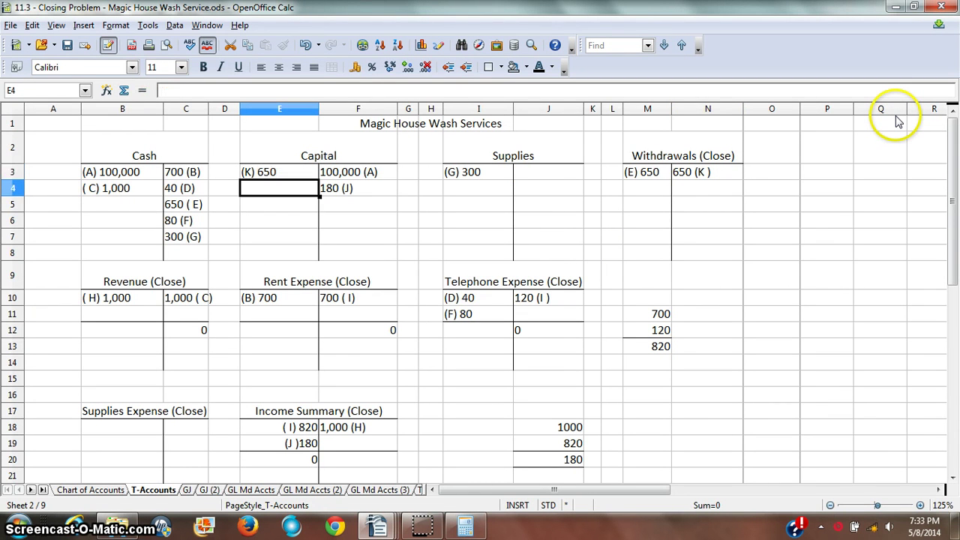
Draw a bottom border under E4:F4 in the Capital account
key(Right)
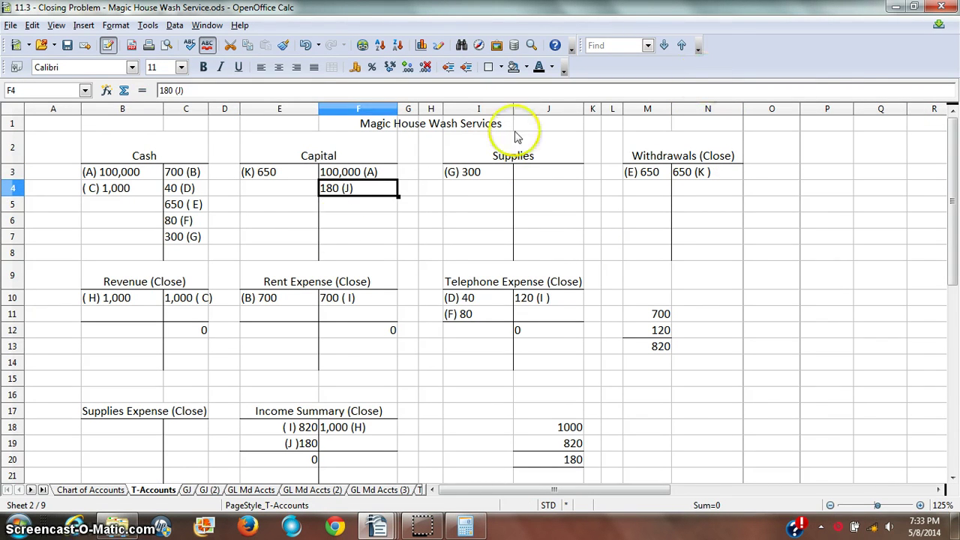
drag(279, 189, 364, 188)
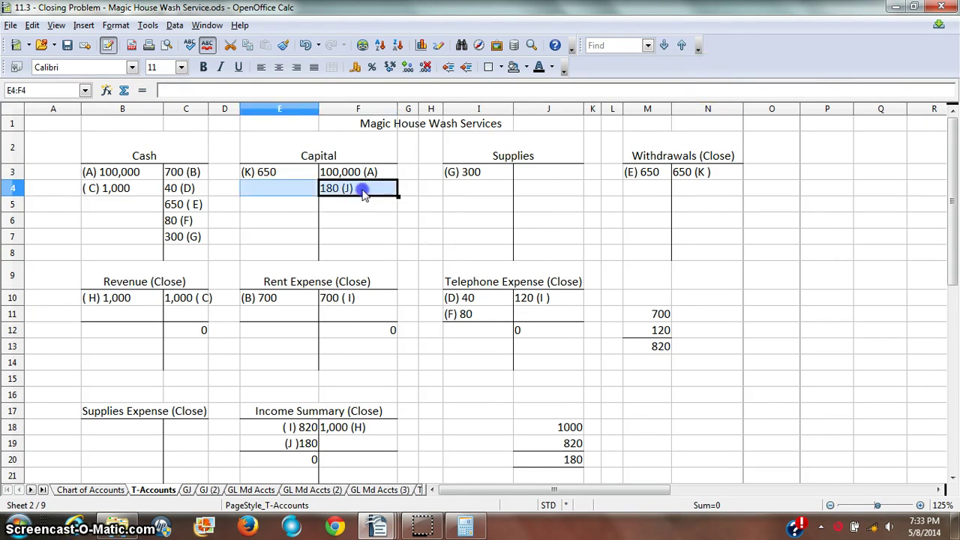
click(499, 67)
click(509, 107)
click(445, 253)
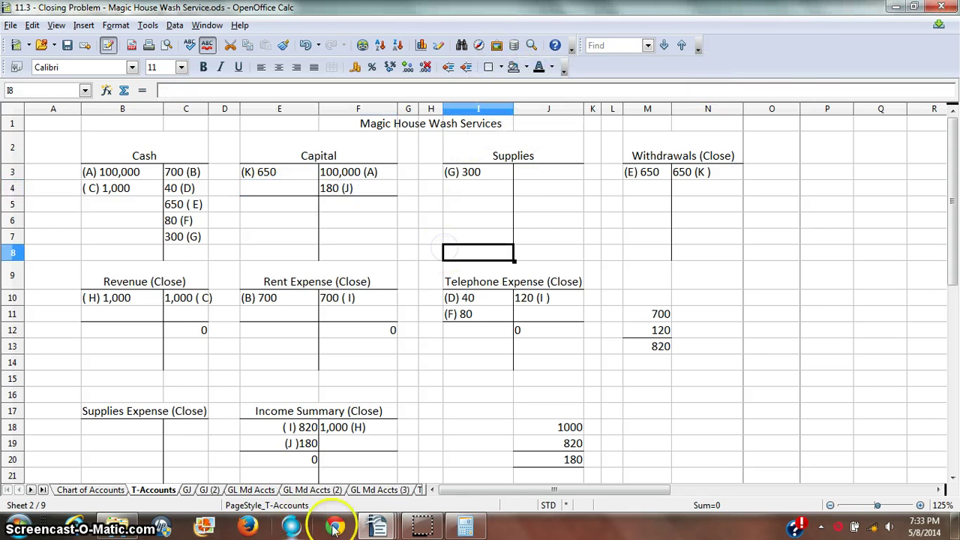
Subtract 650 from 100180 in the Calculator and enter the Capital balance 99530 in F5
click(466, 525)
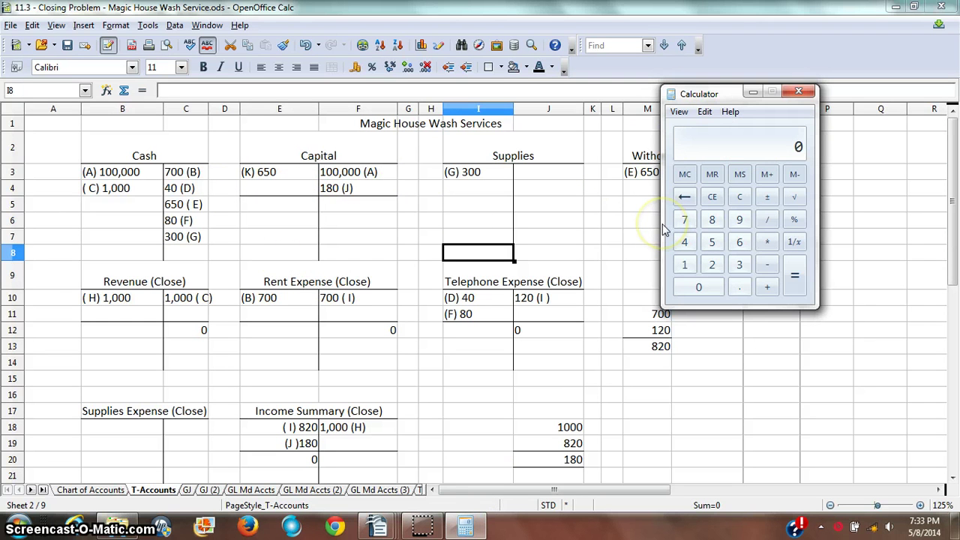
key(1)
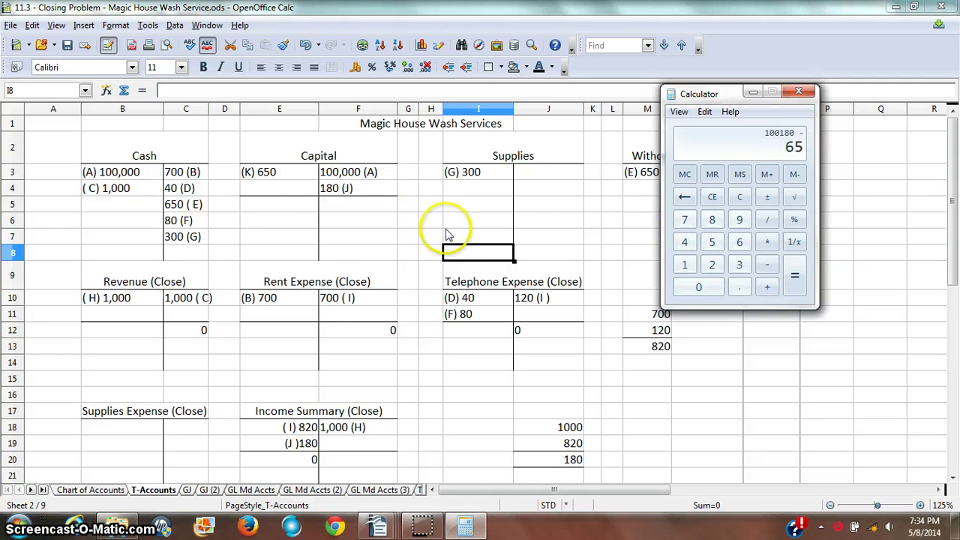
click(343, 206)
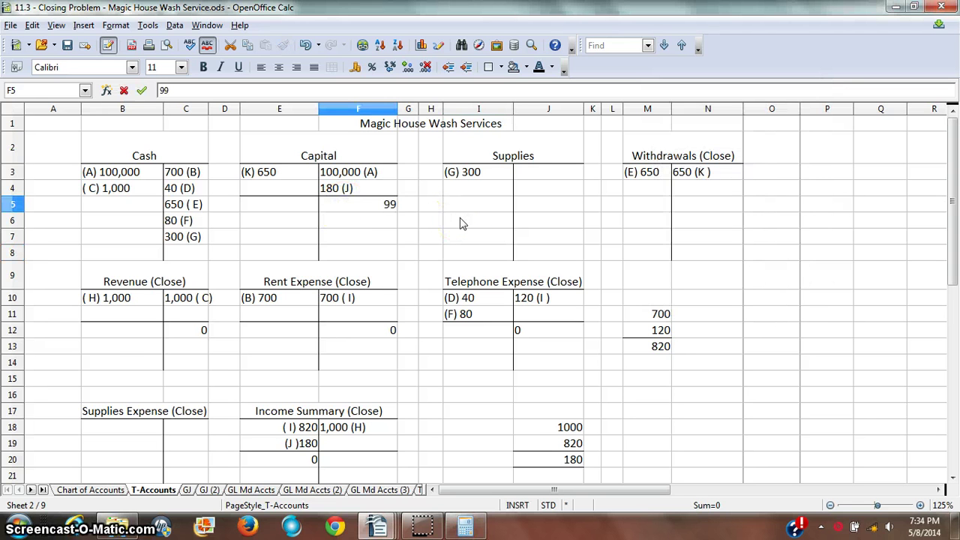
key(alt+Tab)
key(alt+Tab)
key(Return)
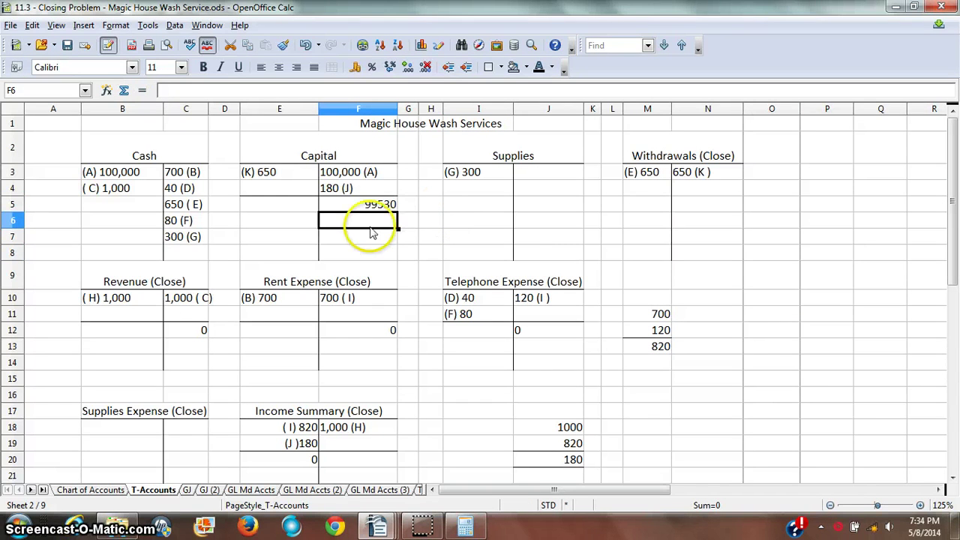
click(375, 204)
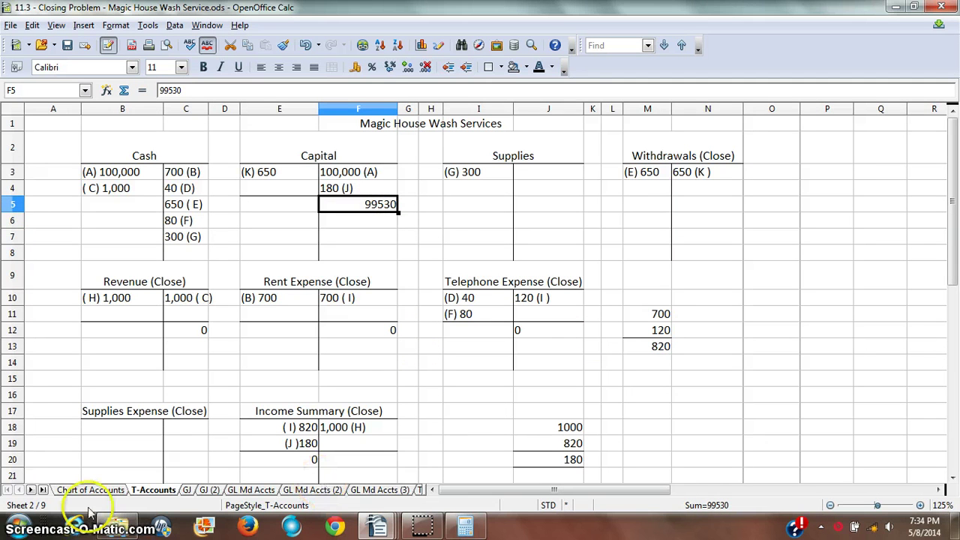
Draw a bottom border under M4:N4 in the Withdrawals account and enter the balance 0 in M5
click(504, 221)
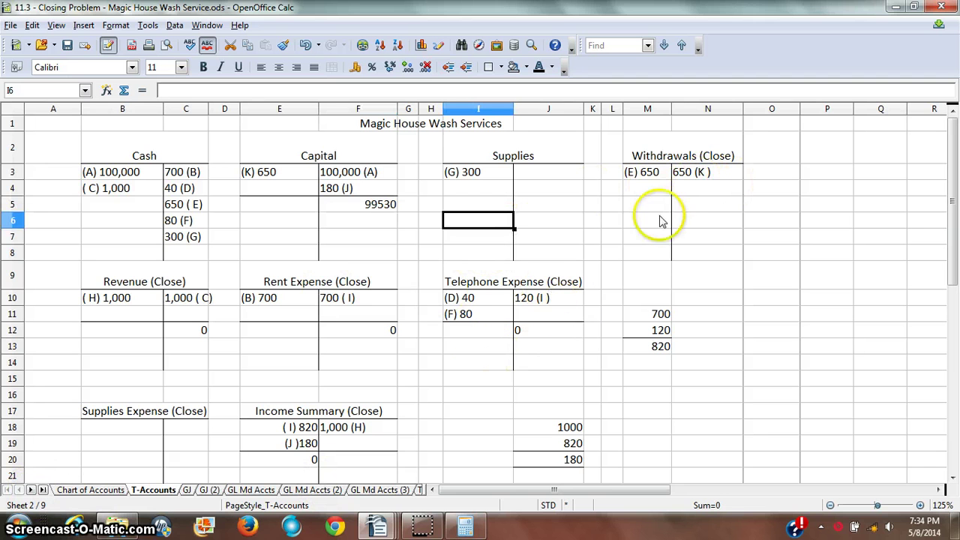
drag(695, 188, 611, 191)
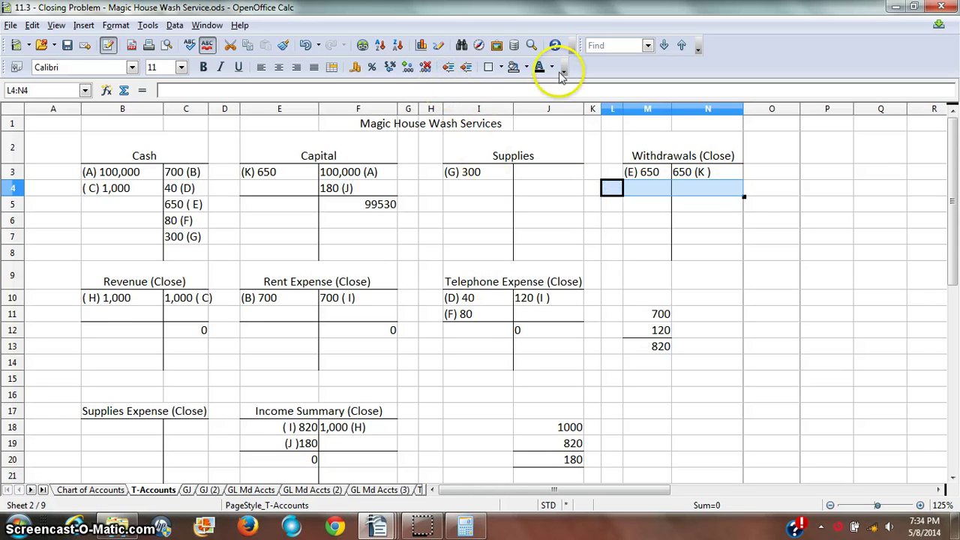
click(689, 197)
drag(689, 189, 646, 189)
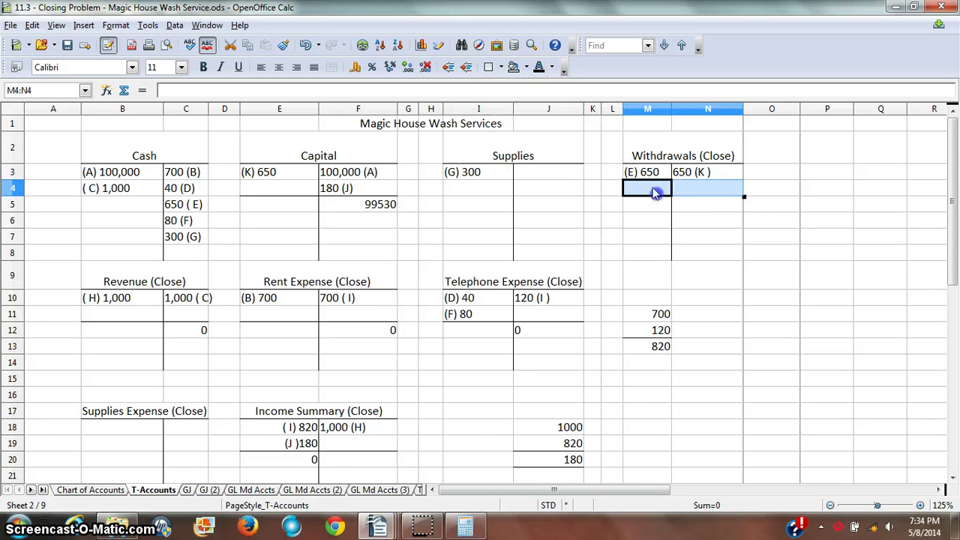
click(507, 68)
click(507, 94)
click(679, 203)
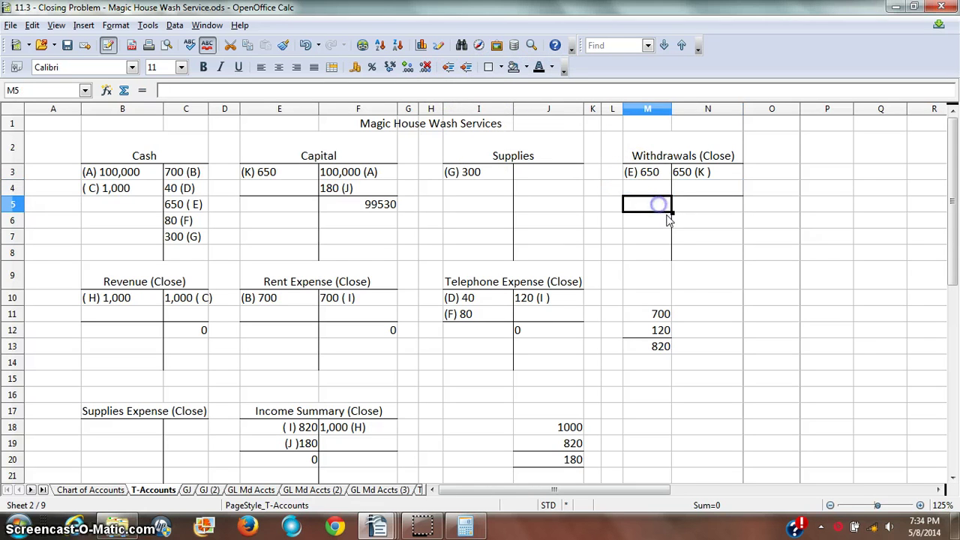
click(652, 209)
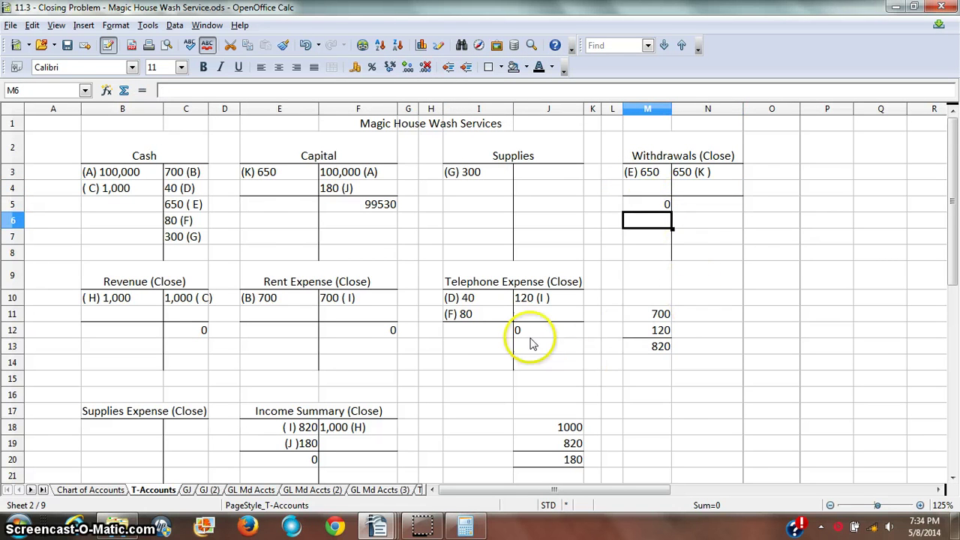
scroll(480, 382, down, 1)
scroll(493, 328, up, 1)
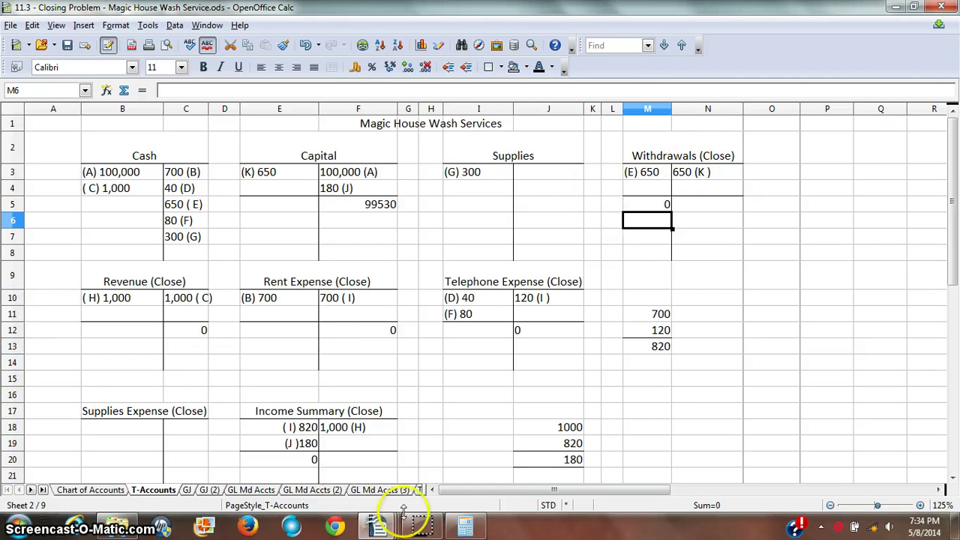
Copy the company name "Magic House Wash Services" from the TB sheet's heading into A1 of the PCTB sheet
click(33, 490)
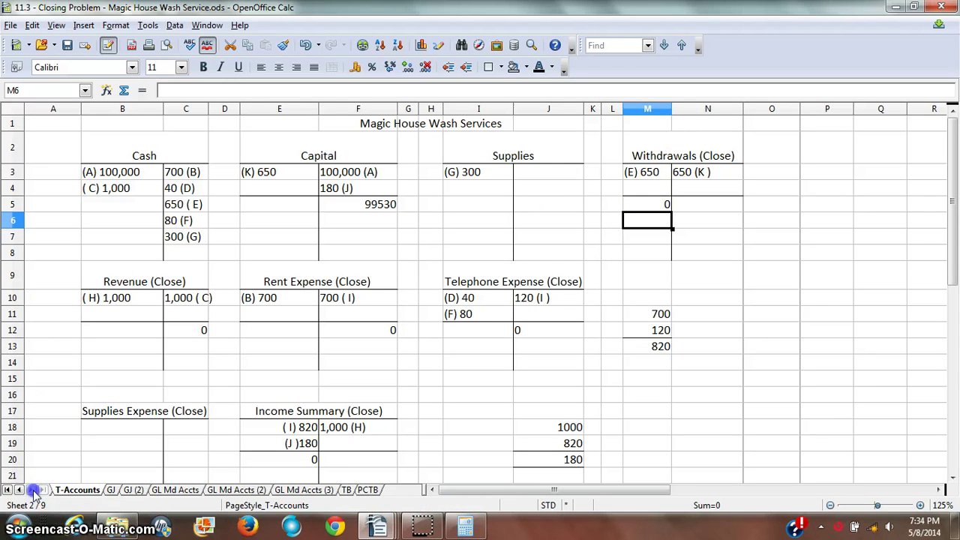
click(367, 490)
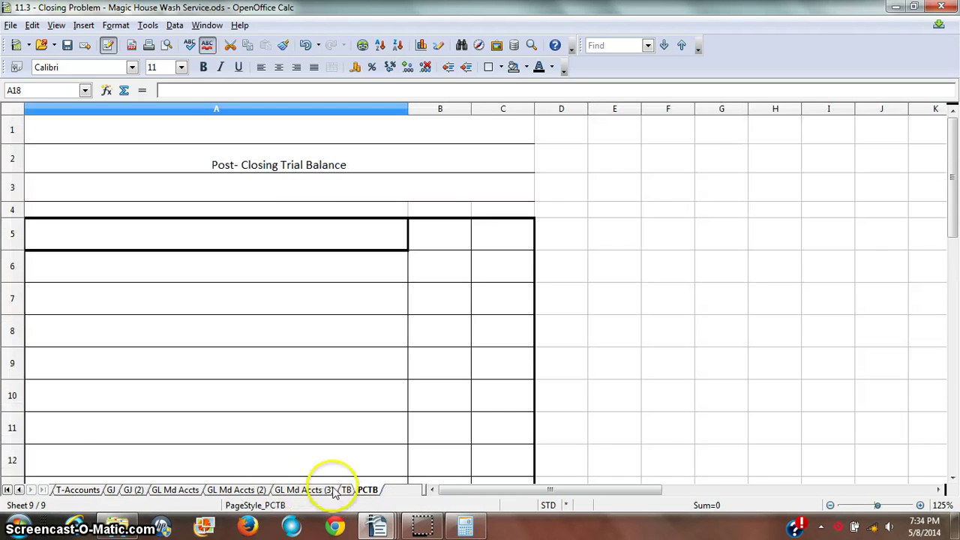
click(346, 489)
scroll(323, 260, down, 1)
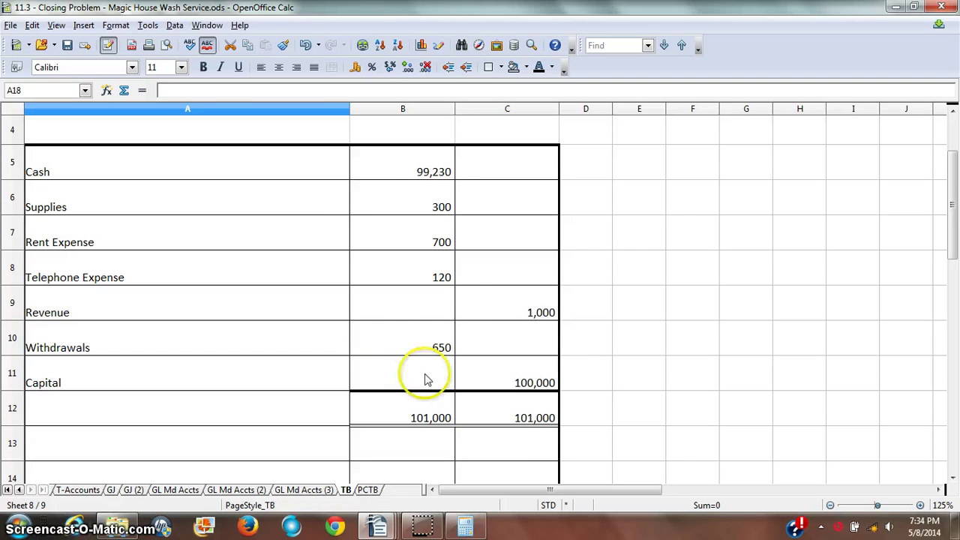
scroll(332, 215, up, 1)
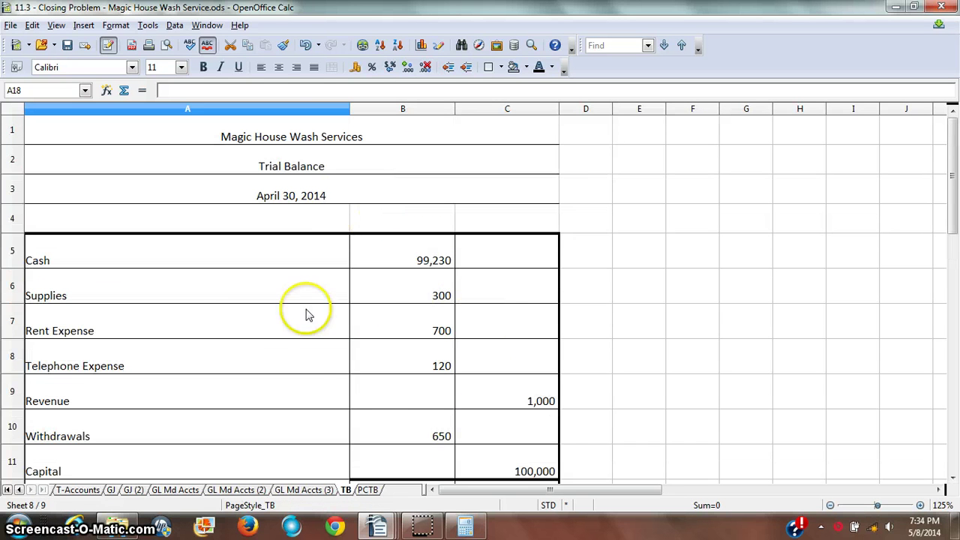
click(322, 135)
click(367, 489)
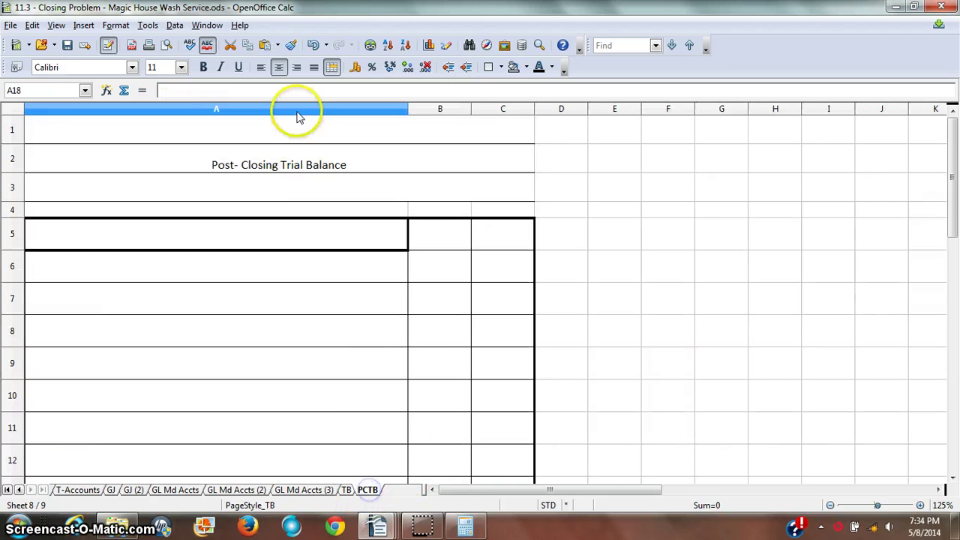
click(296, 126)
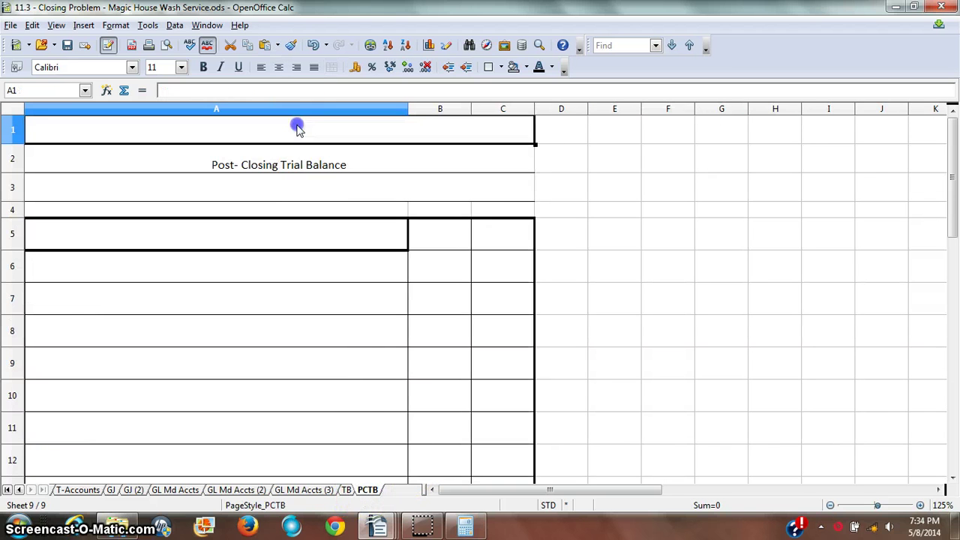
Copy the date April 30, 2014 from A3 of the TB sheet into A3 of the PCTB sheet
click(347, 490)
click(248, 188)
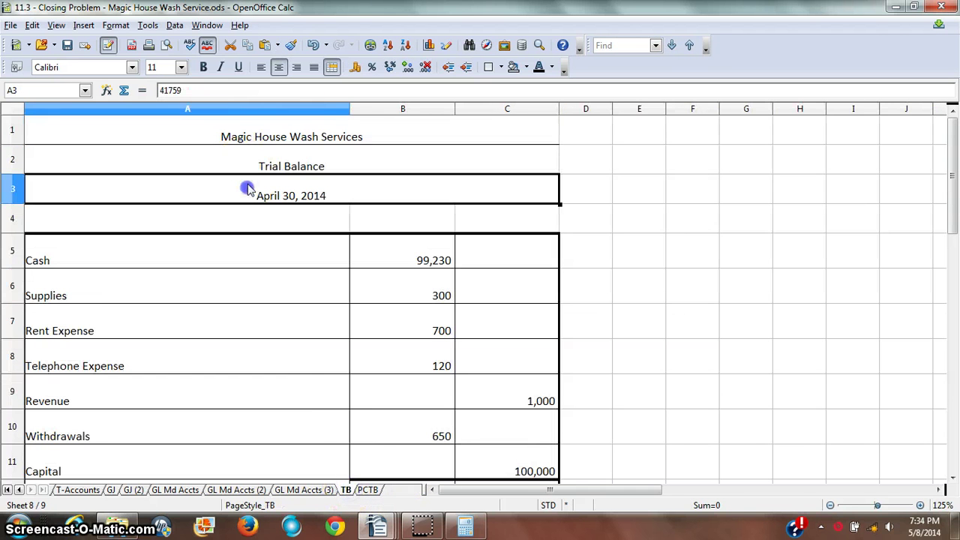
click(368, 488)
click(219, 189)
text(April 30, 2014)
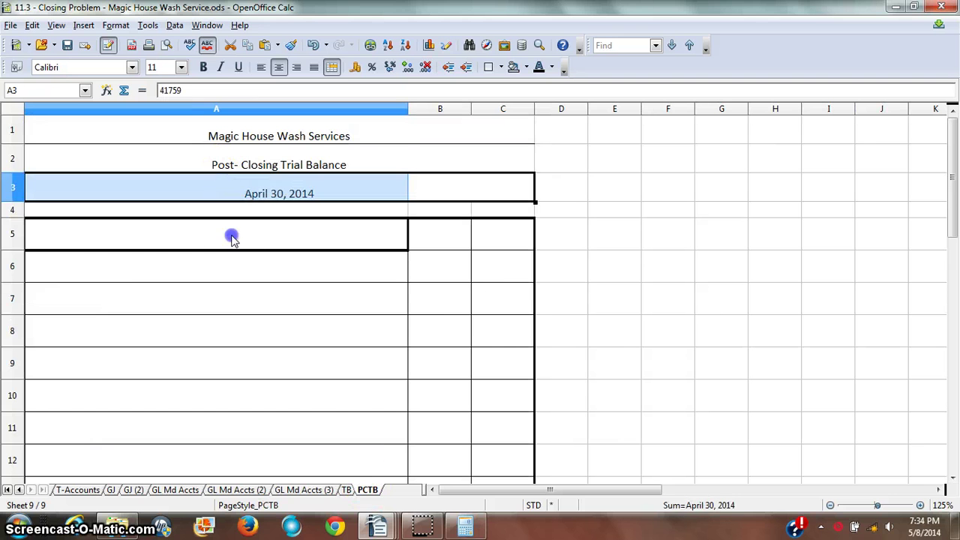
click(233, 238)
Draw a bottom border under B7:C7 in the Cash account on the T-Accounts sheet
click(79, 488)
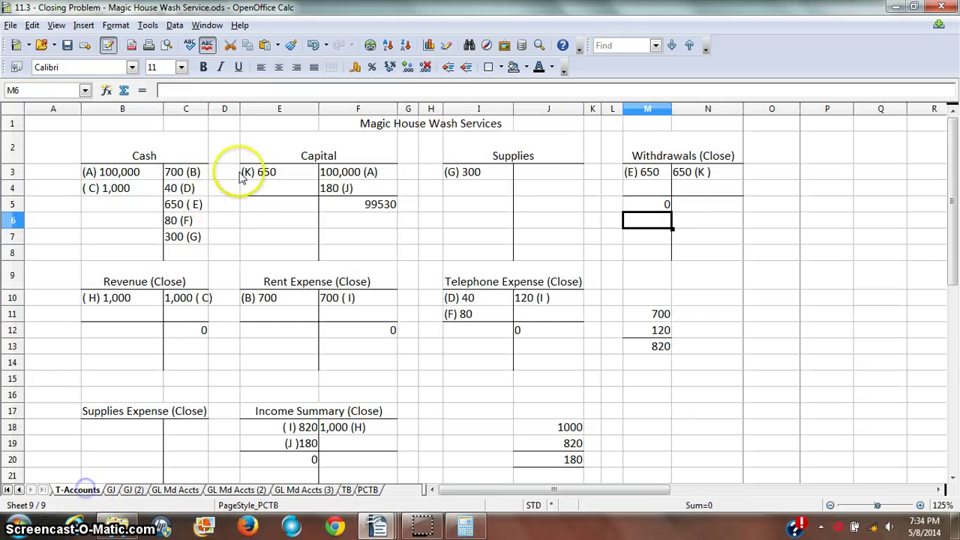
drag(187, 237, 137, 246)
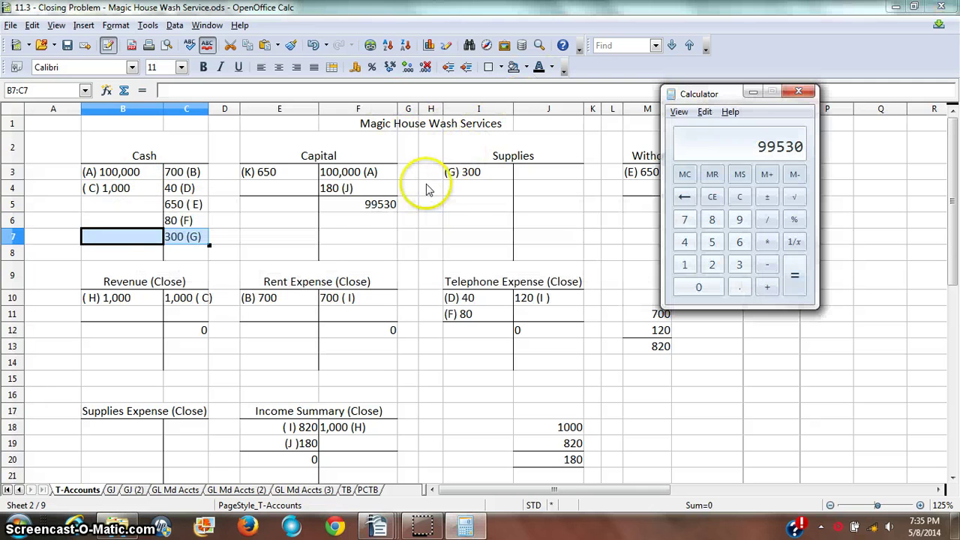
key(alt+Tab)
click(124, 247)
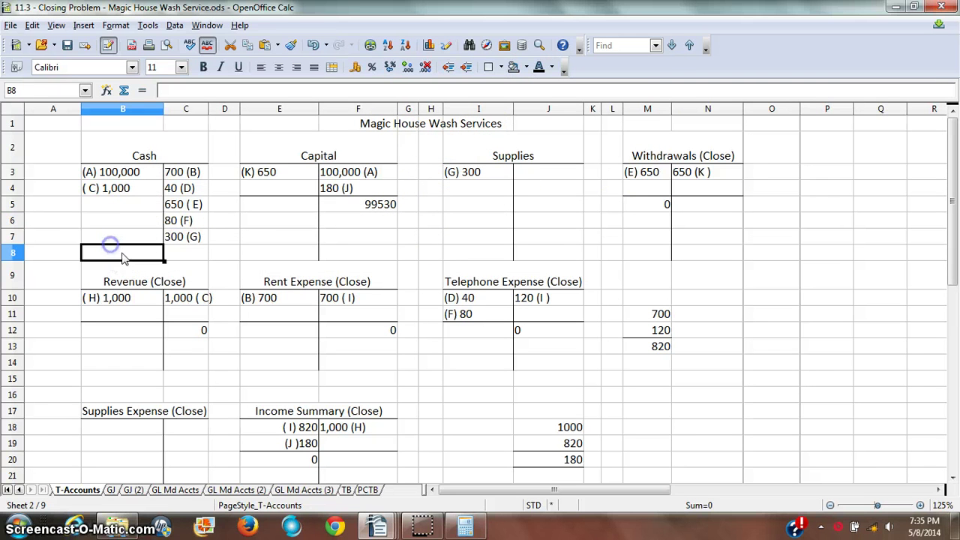
drag(173, 230, 131, 244)
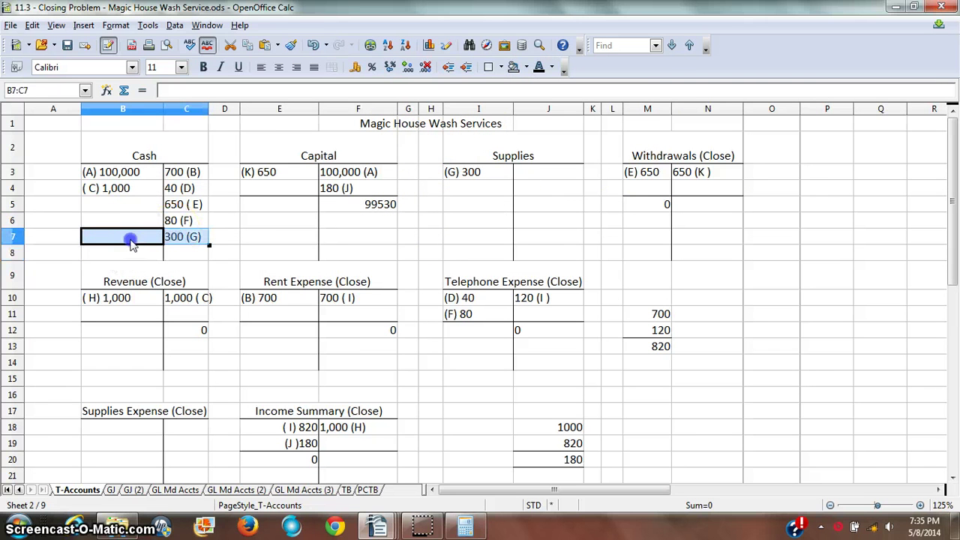
click(500, 66)
click(513, 105)
click(134, 253)
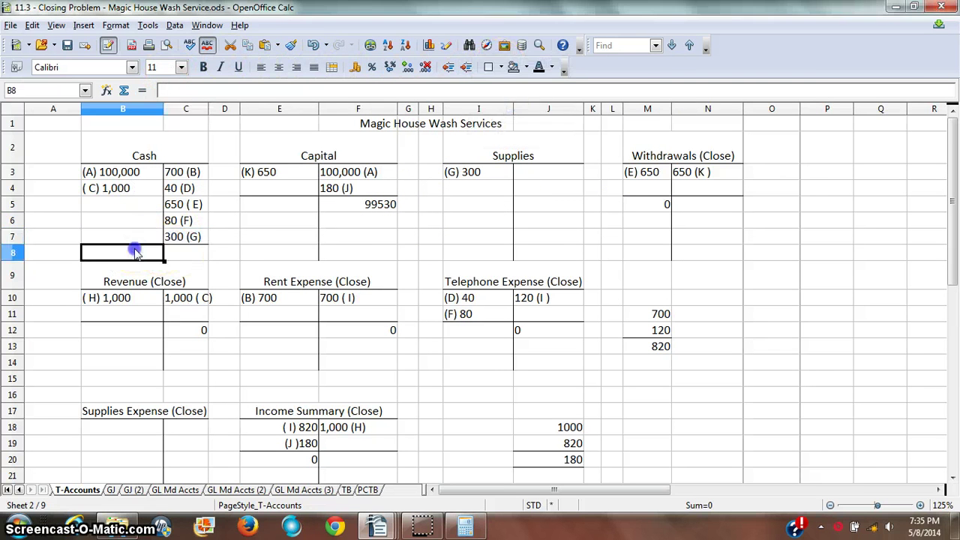
Enter the debit total 101000 in B8 of the Cash account
key(alt+Tab)
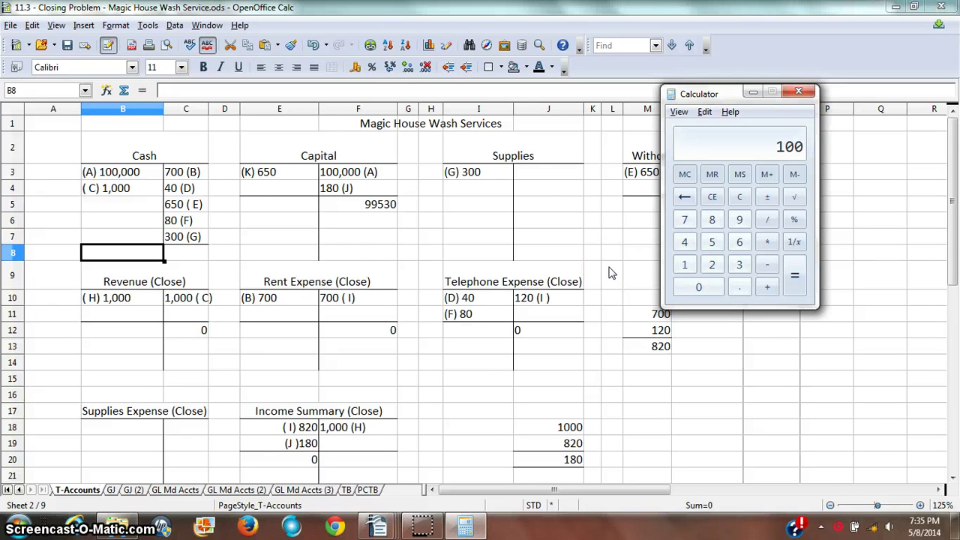
click(156, 251)
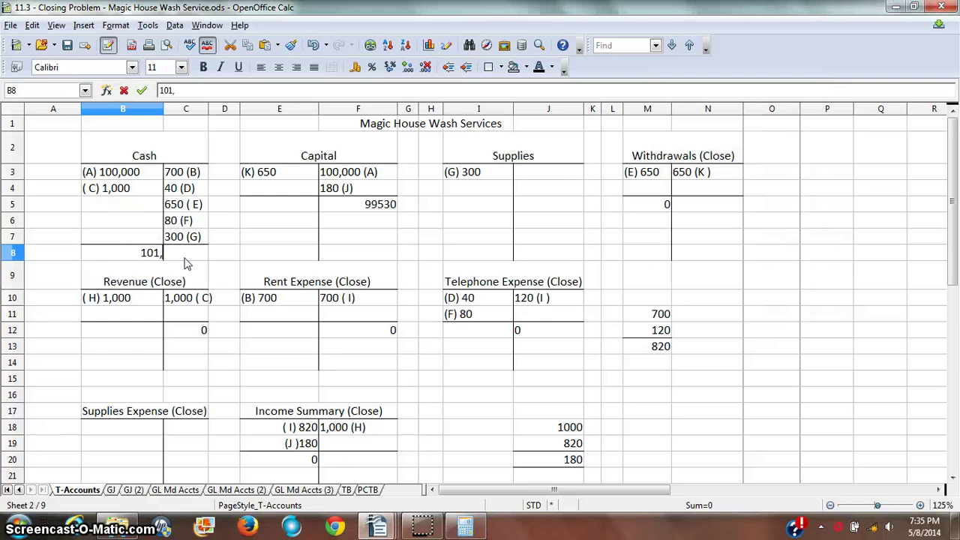
click(185, 258)
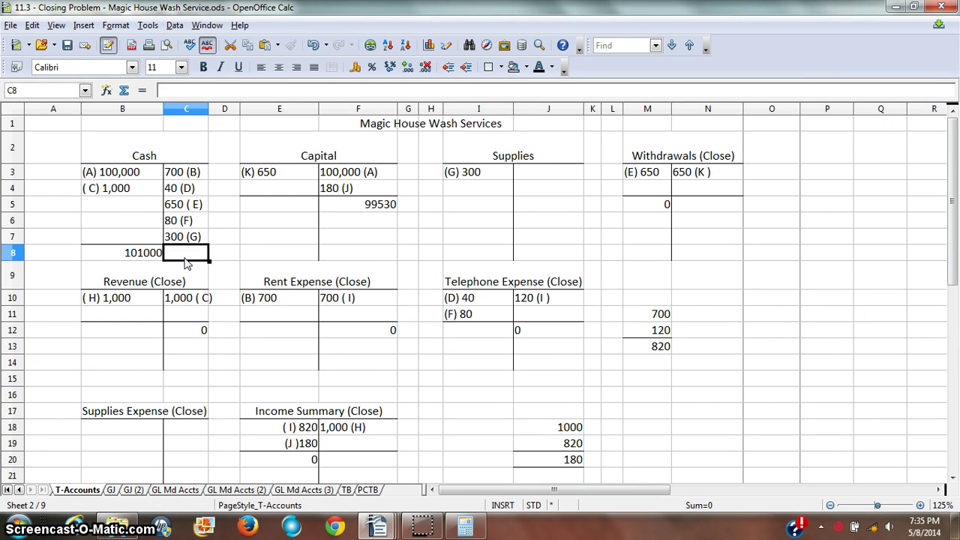
Insert two blank rows above row 9 to make room for the Cash account balance
click(13, 275)
click(83, 25)
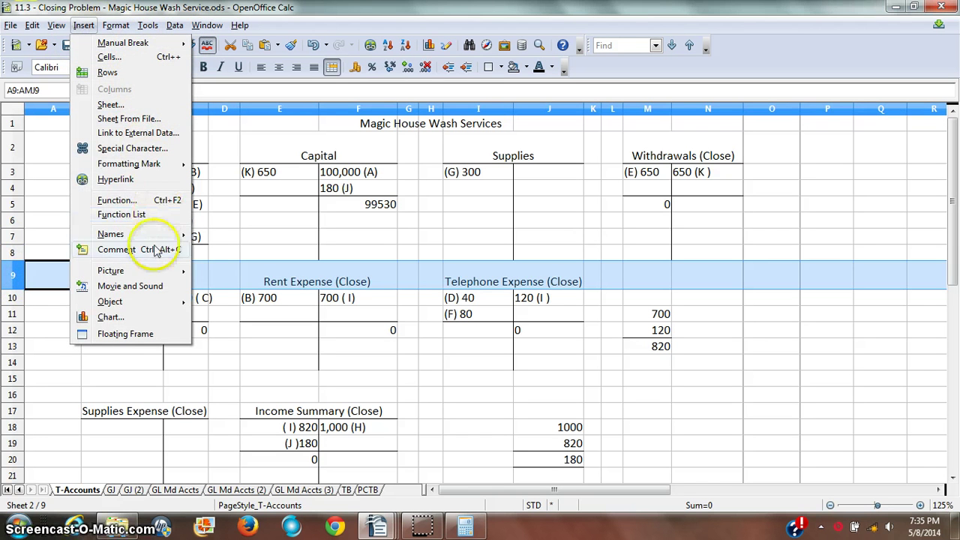
click(134, 75)
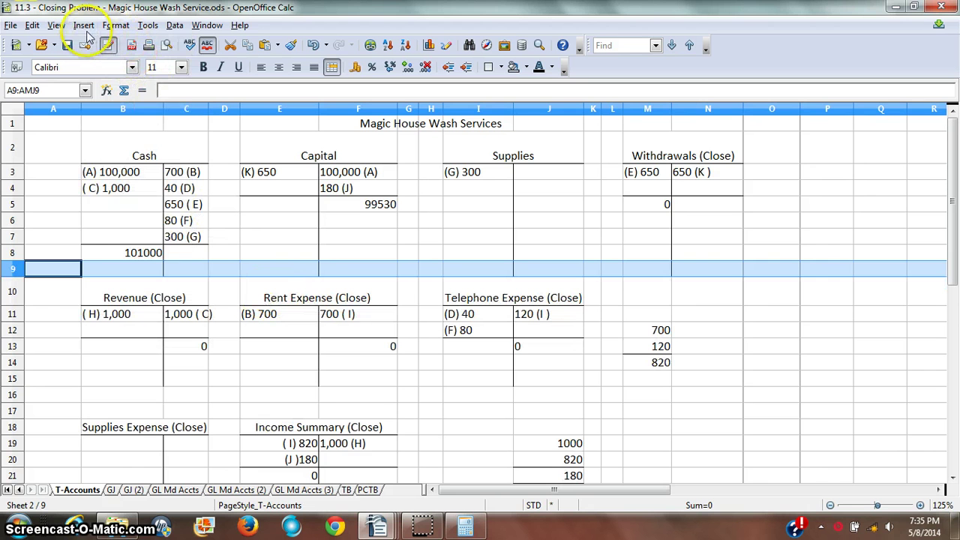
click(84, 26)
click(112, 74)
click(224, 268)
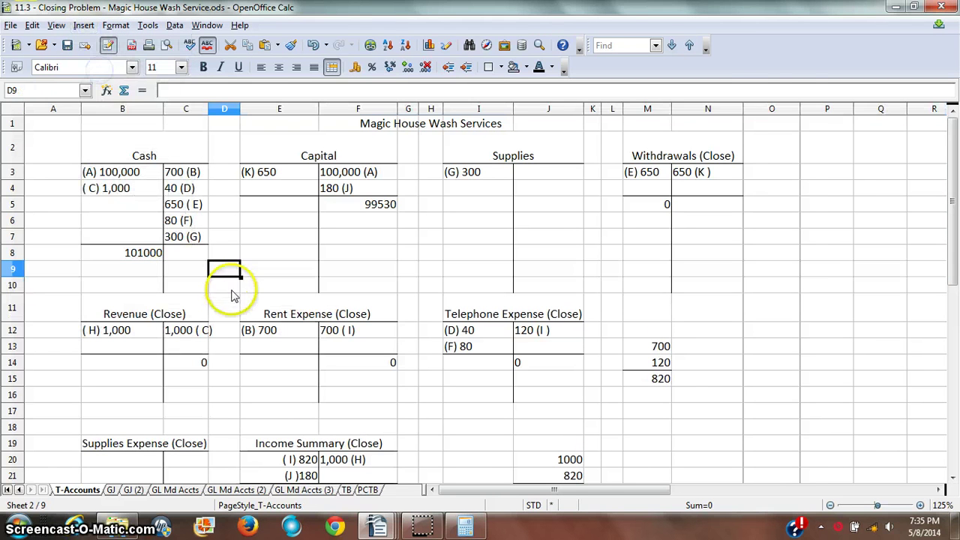
Add the Cash credits 700, 40, 650, 80 and 300 in the Calculator and enter the total 1770 in C8
key(alt+Tab)
click(123, 255)
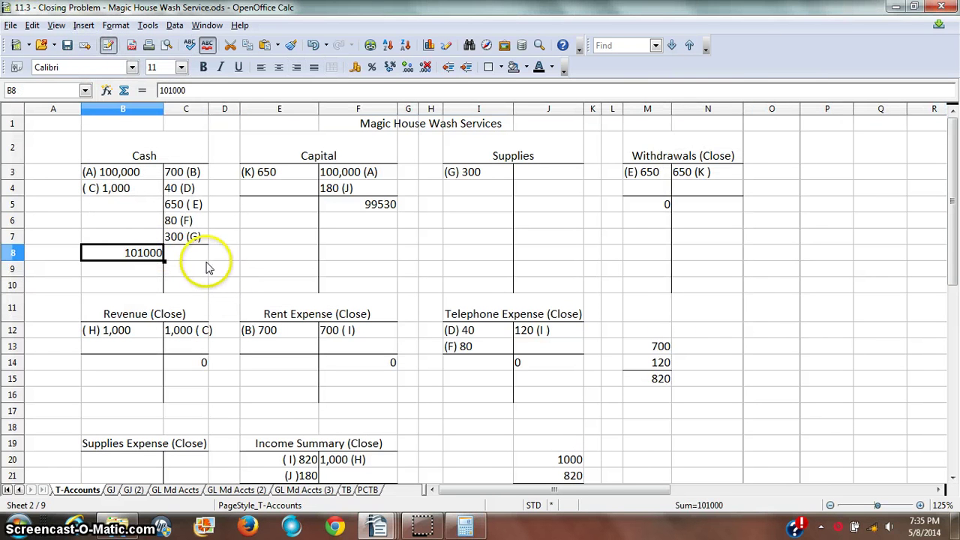
click(201, 256)
key(alt+Tab)
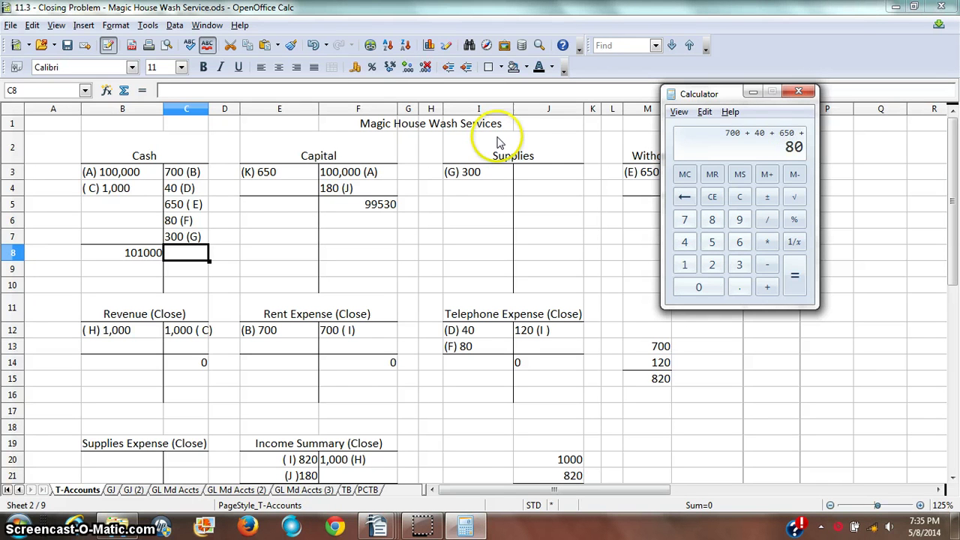
text(+3)
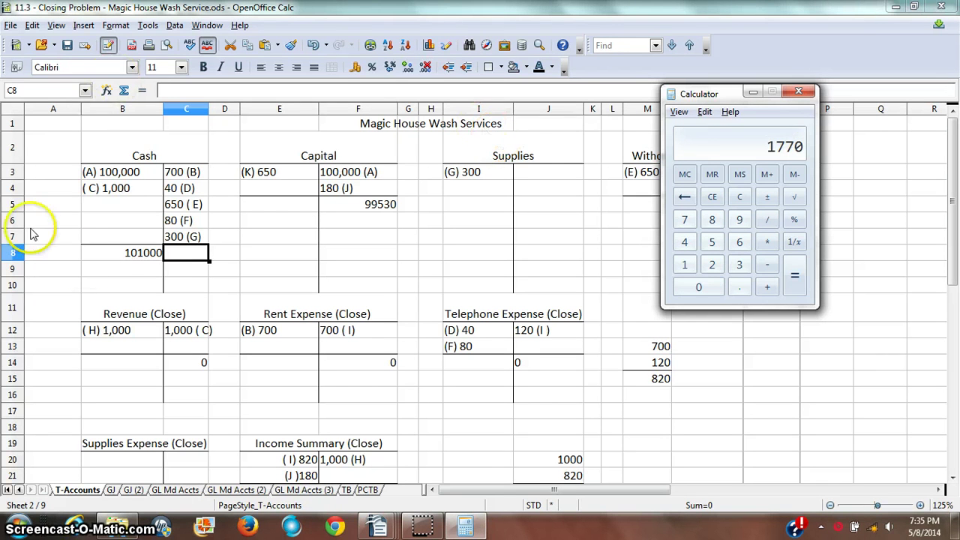
key(alt+Tab)
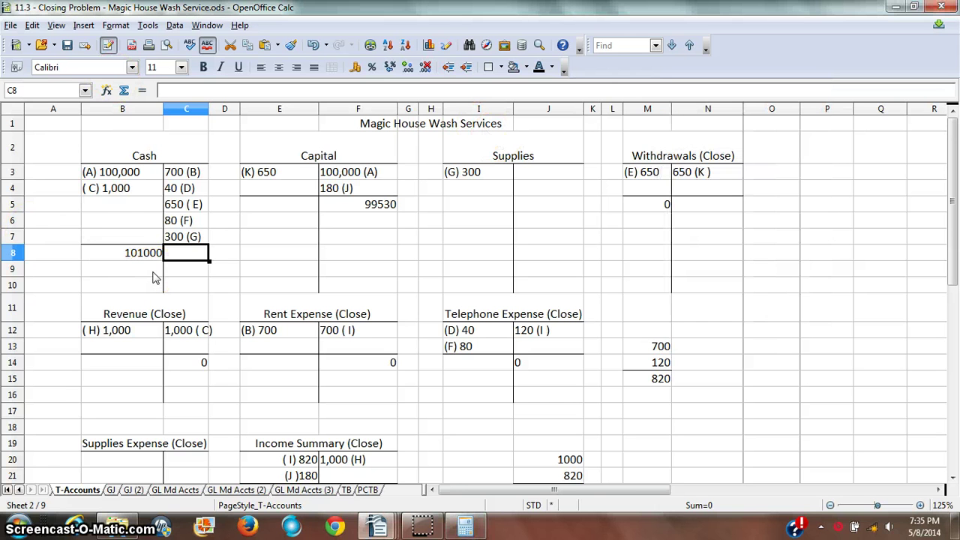
key(Return)
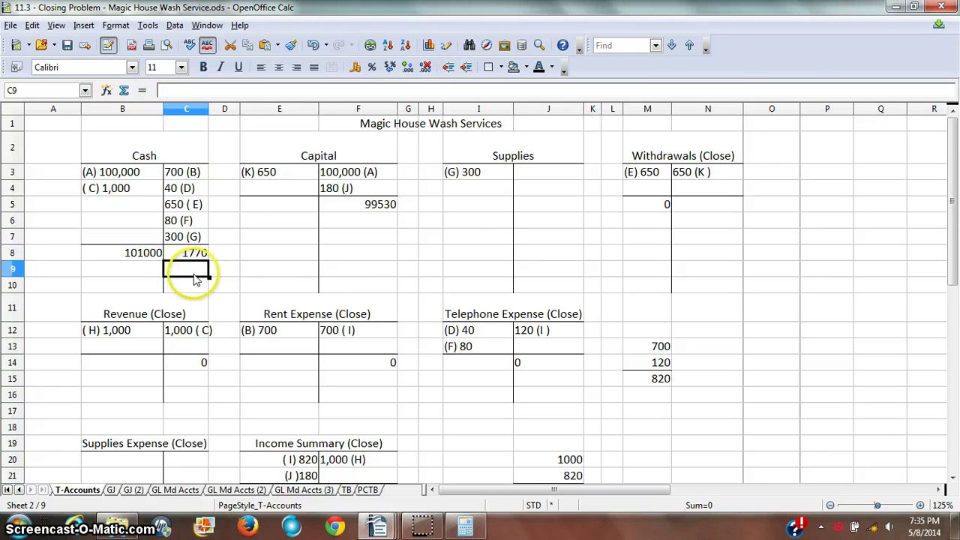
Calculate the Cash account balance in the Calculator and enter 99230 in B10
key(alt+Tab)
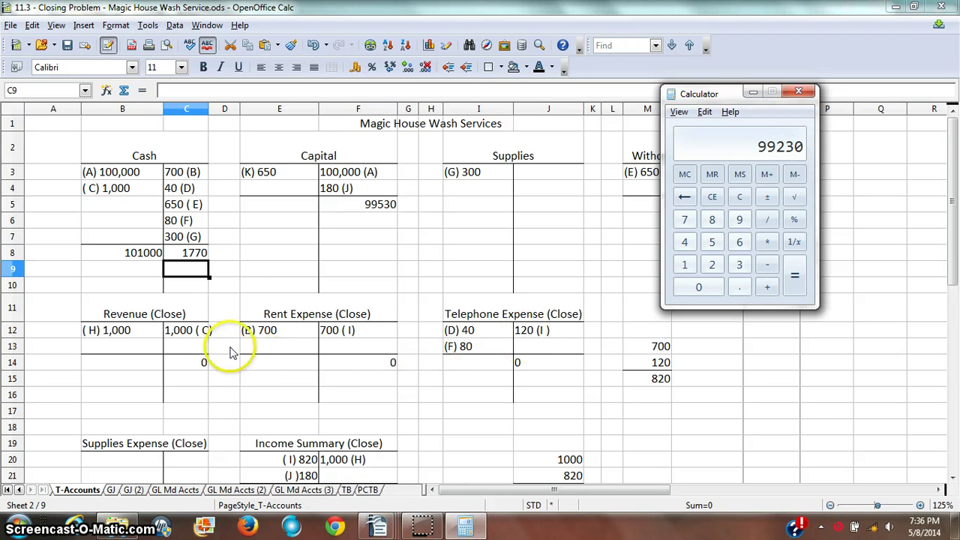
click(142, 282)
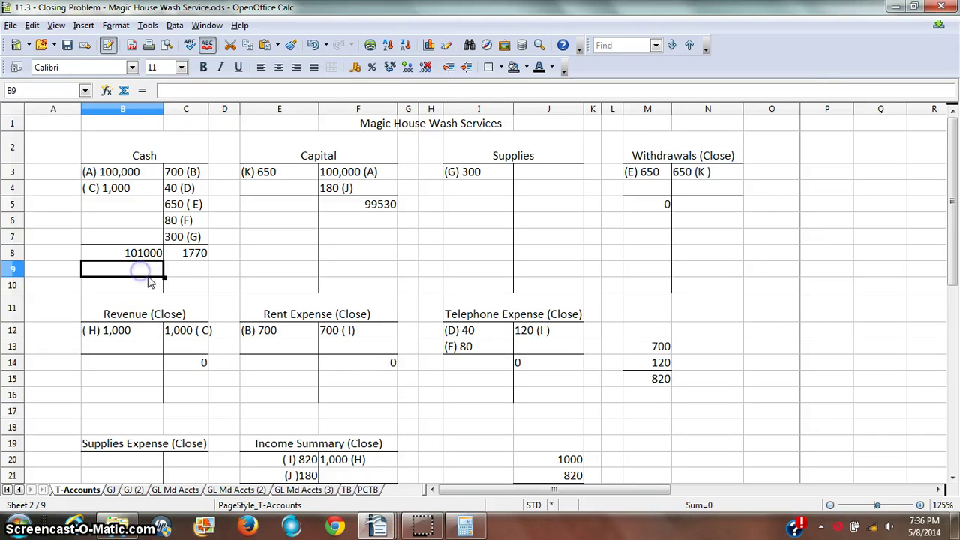
key(alt+Tab)
key(alt+Tab)
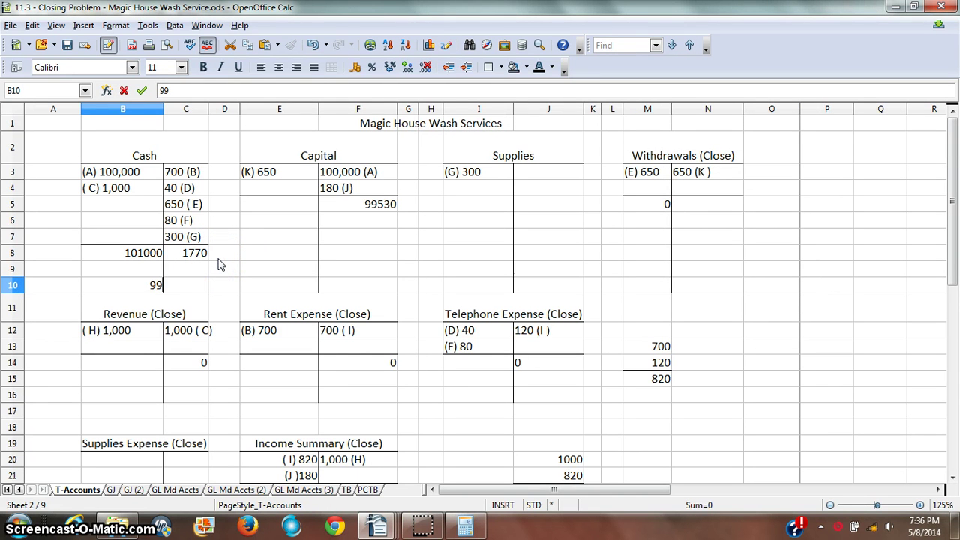
key(Return)
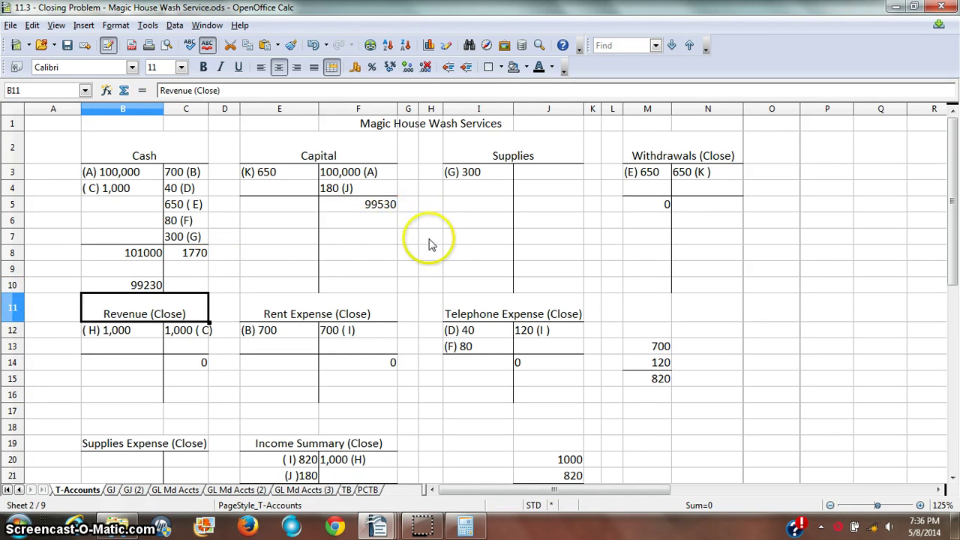
List Cash in A5 of the PCTB sheet with the debit balance 99230 in B5
click(368, 490)
text(Cash)
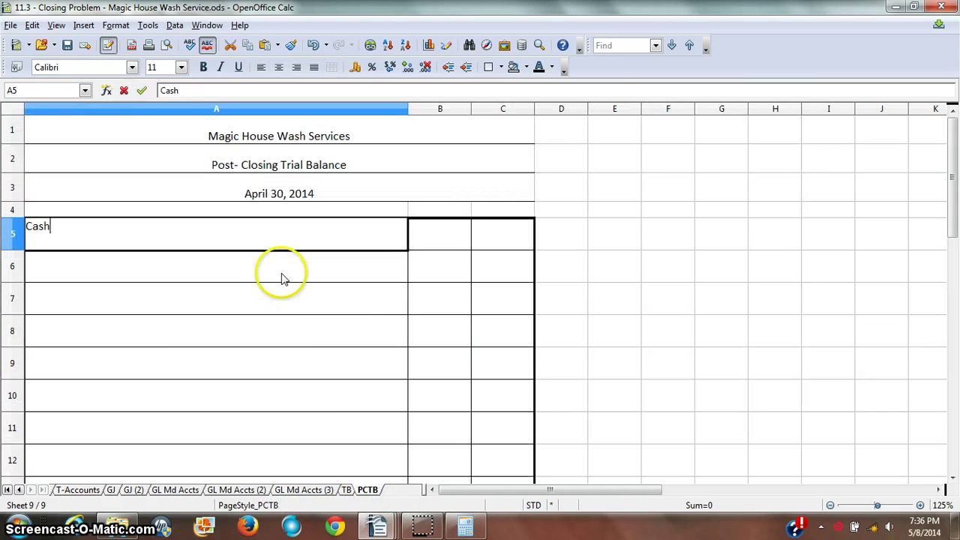
key(Tab)
key(alt+Tab)
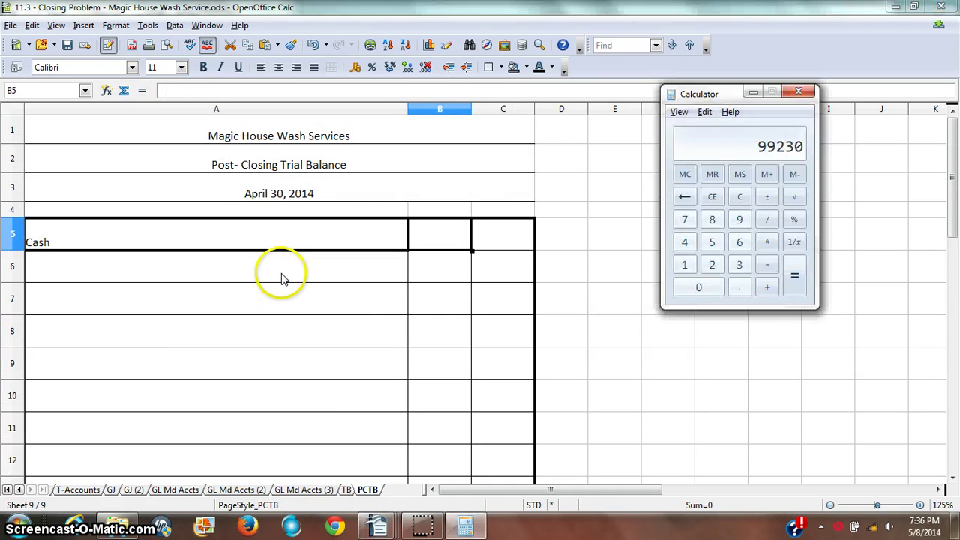
click(76, 489)
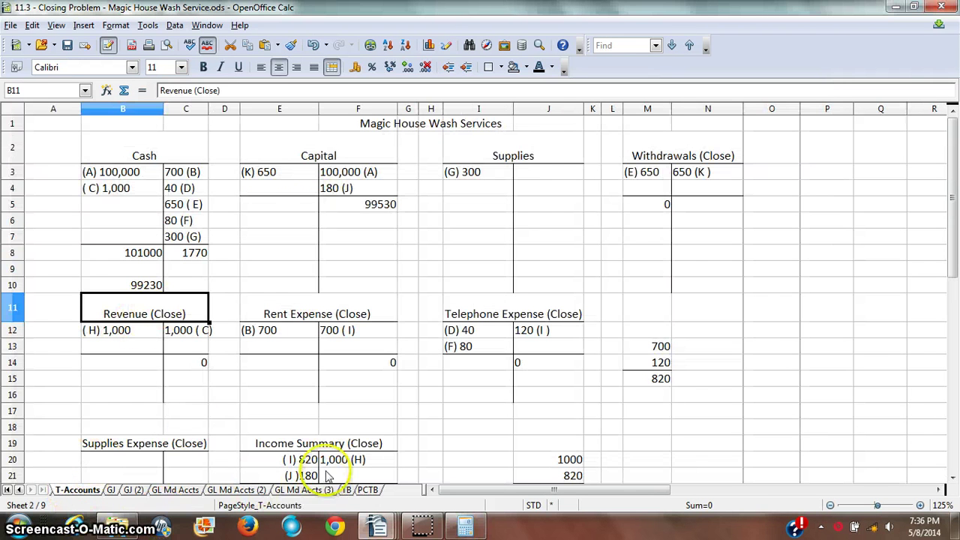
click(368, 490)
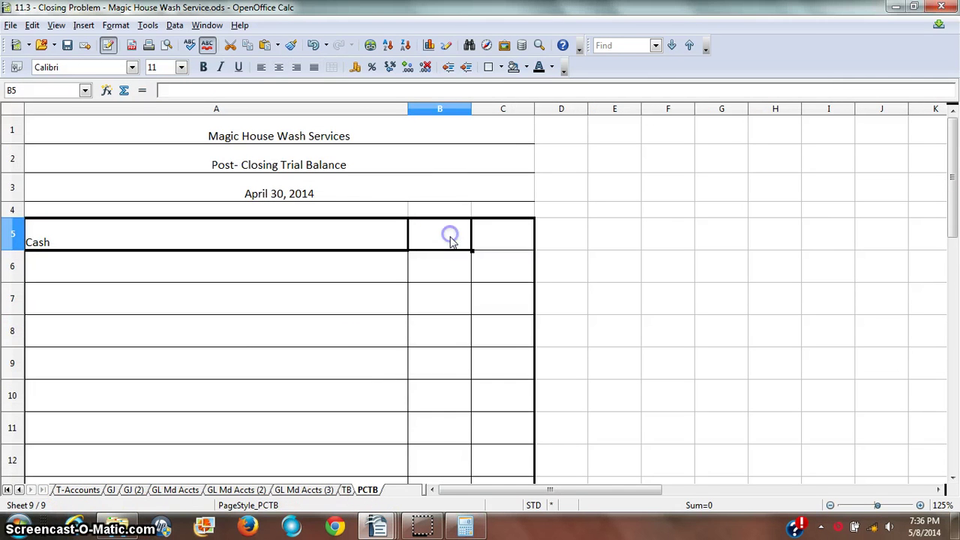
text(99230)
key(Return)
key(Left)
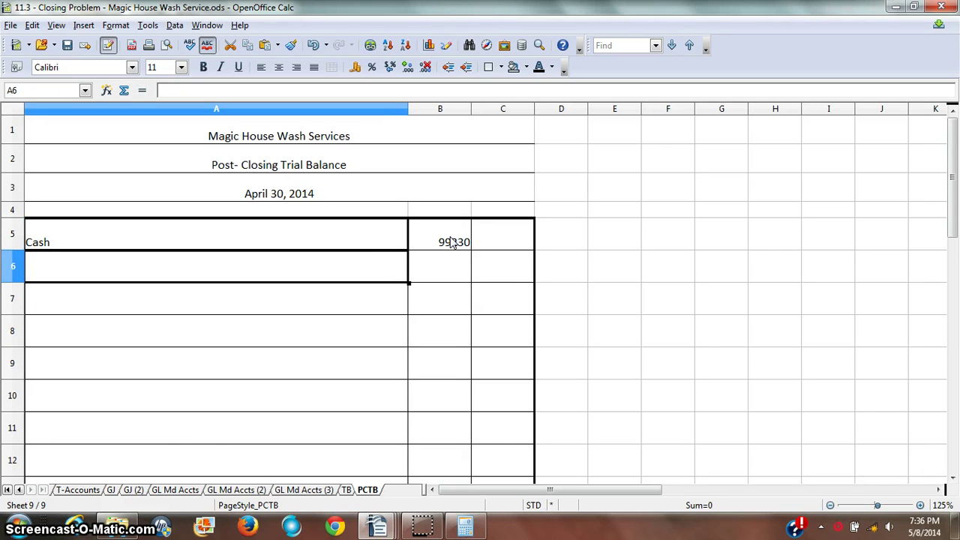
drag(231, 343, 251, 349)
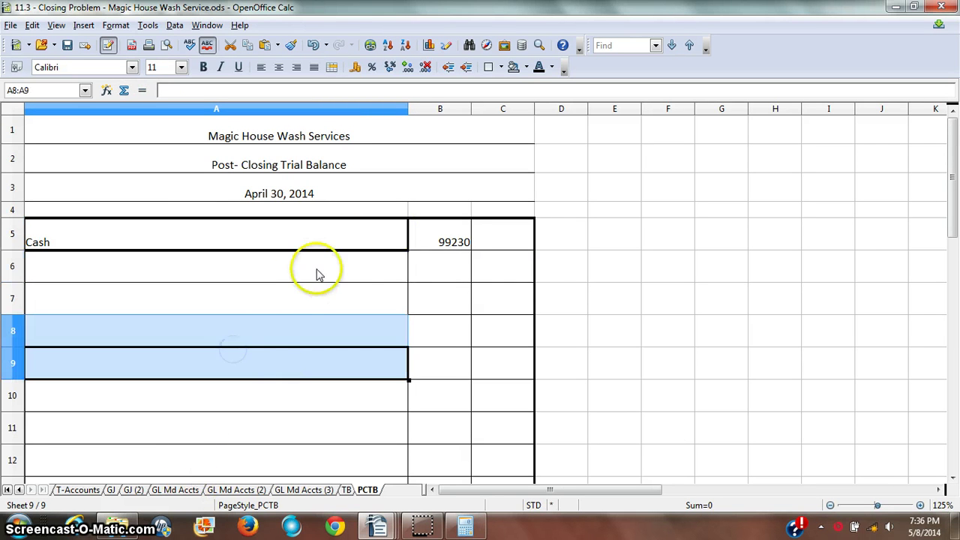
Check the Supplies account on the T-Accounts sheet and list Supplies in A6 of the PCTB sheet with the debit 300 in B6
click(75, 489)
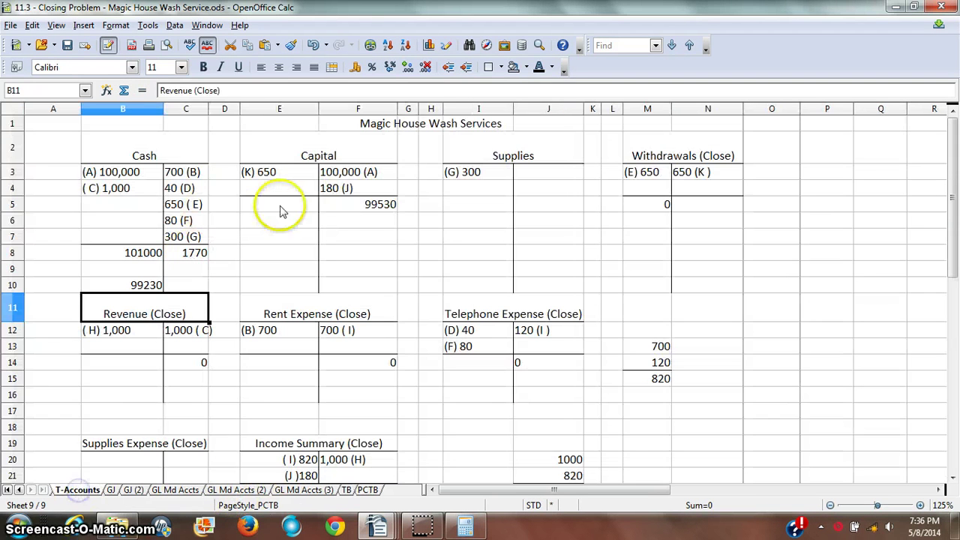
click(481, 175)
click(368, 488)
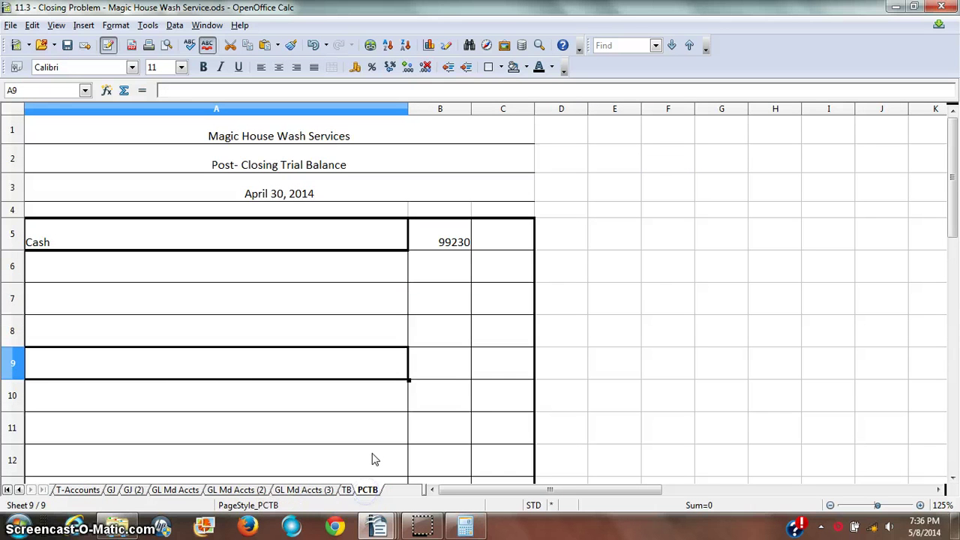
key(Up)
key(Up)
key(Up)
text(S)
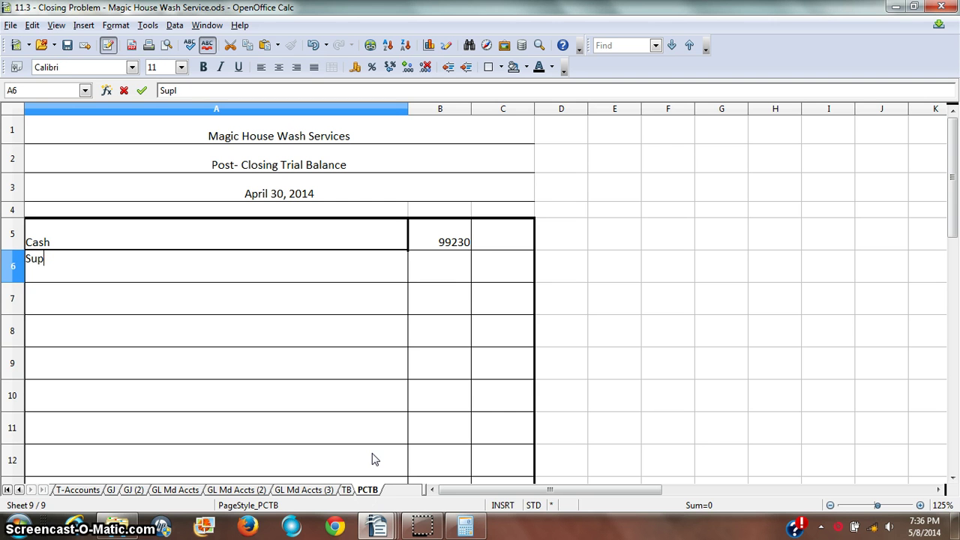
text(uplp)
key(BackSpace)
key(BackSpace)
text(plies)
key(Tab)
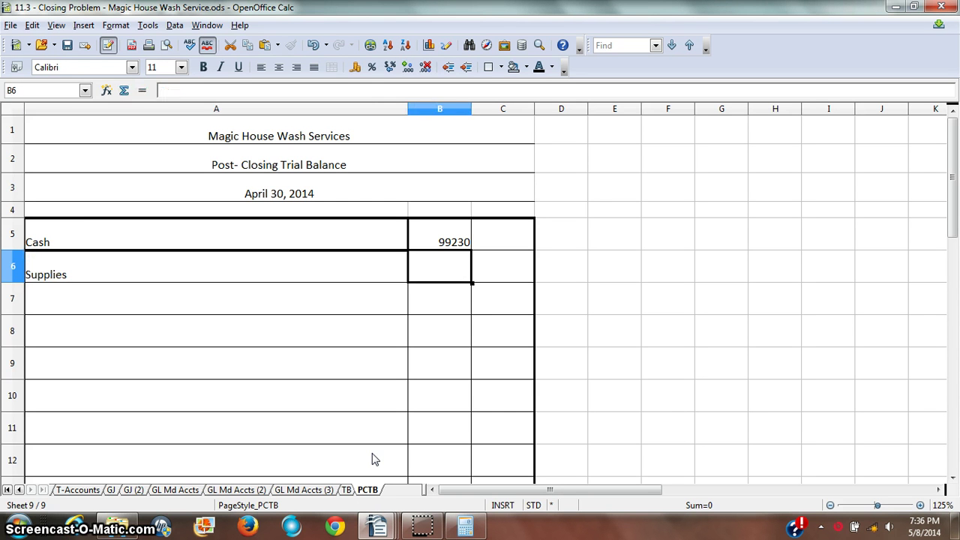
key(Return)
key(Right)
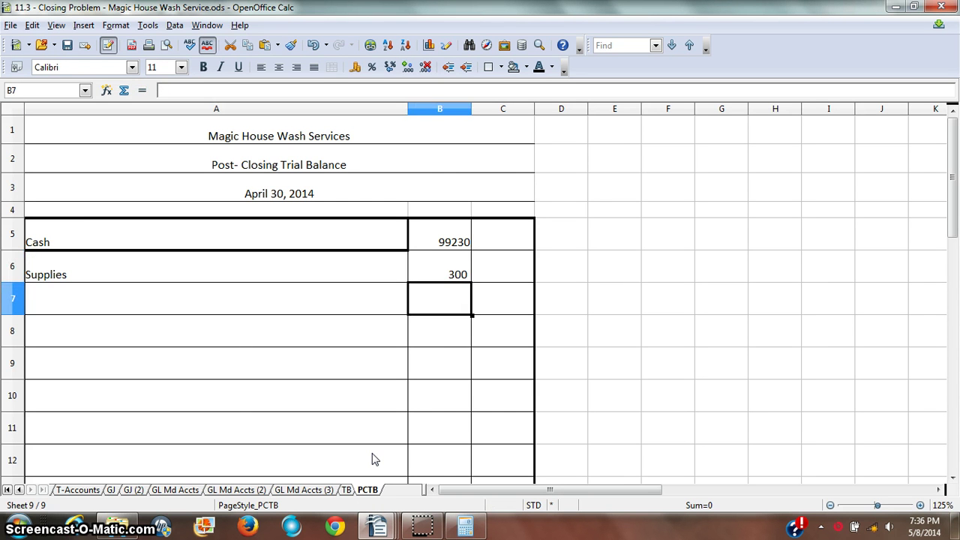
Look up the Capital balance on the T-Accounts sheet and enter 99530 as a credit in C7 of the PCTB sheet
click(75, 489)
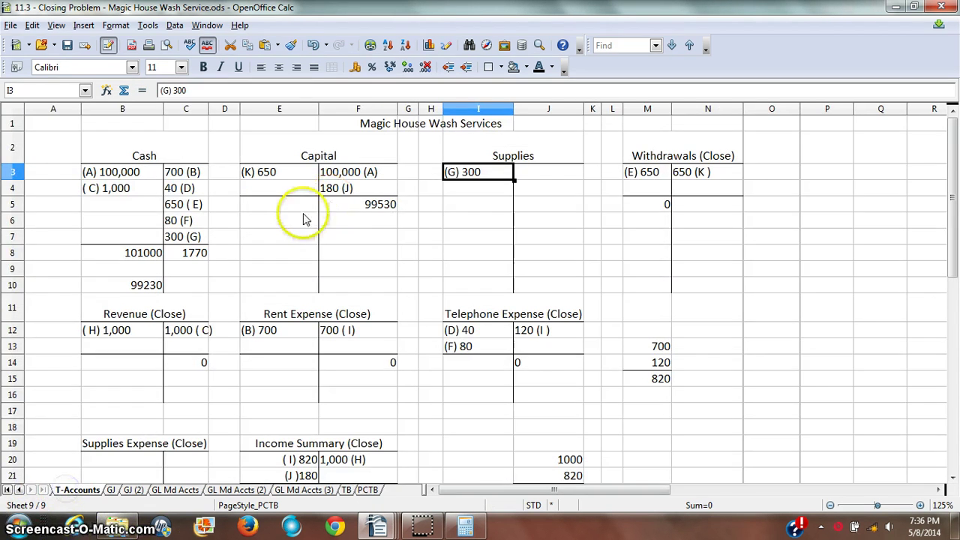
click(359, 204)
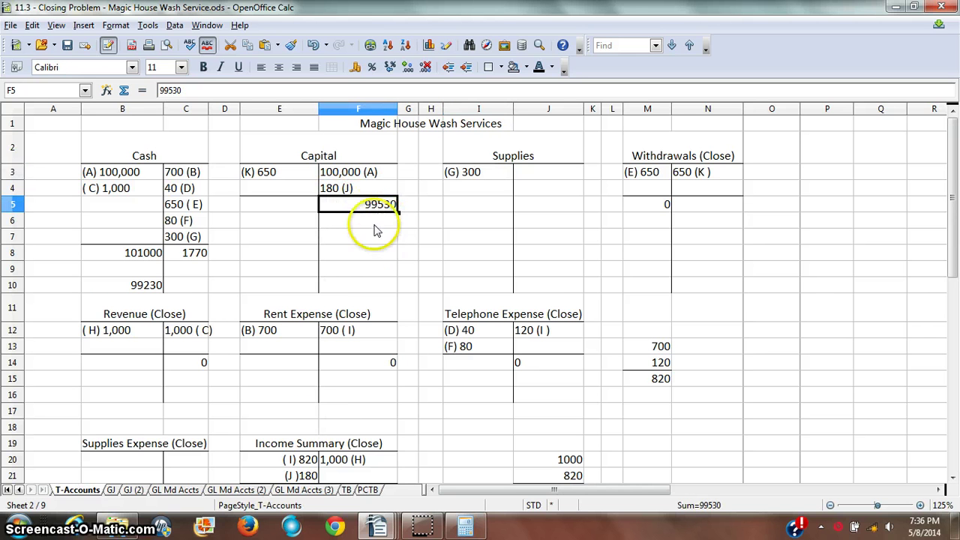
click(367, 488)
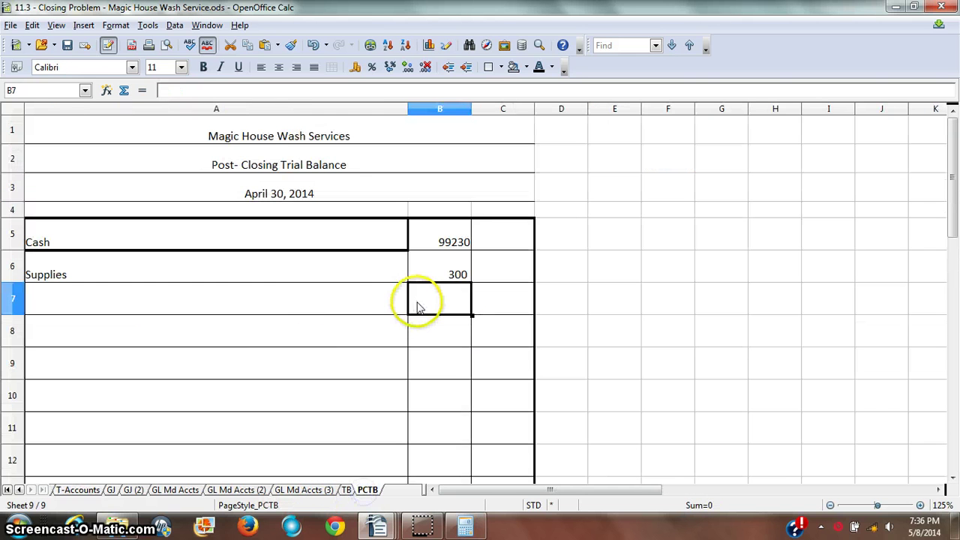
key(Tab)
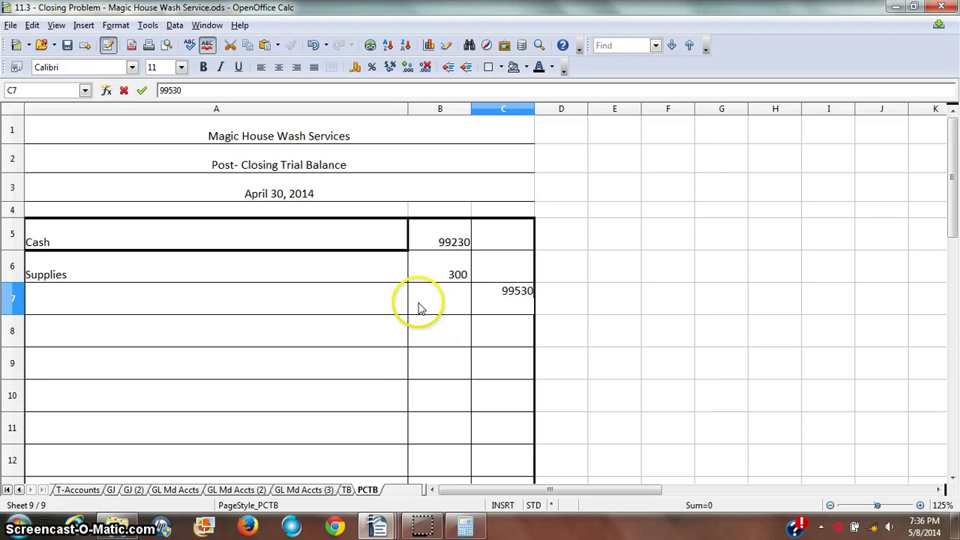
key(Return)
Apply a border to B7:C7 on the last row of trial balance amounts and save the workbook
click(419, 308)
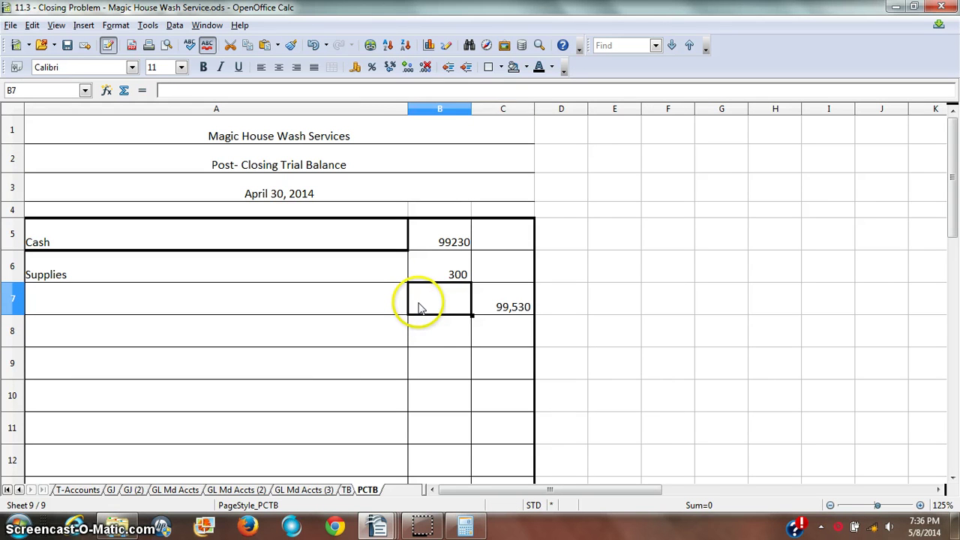
key(Tab)
drag(450, 307, 488, 299)
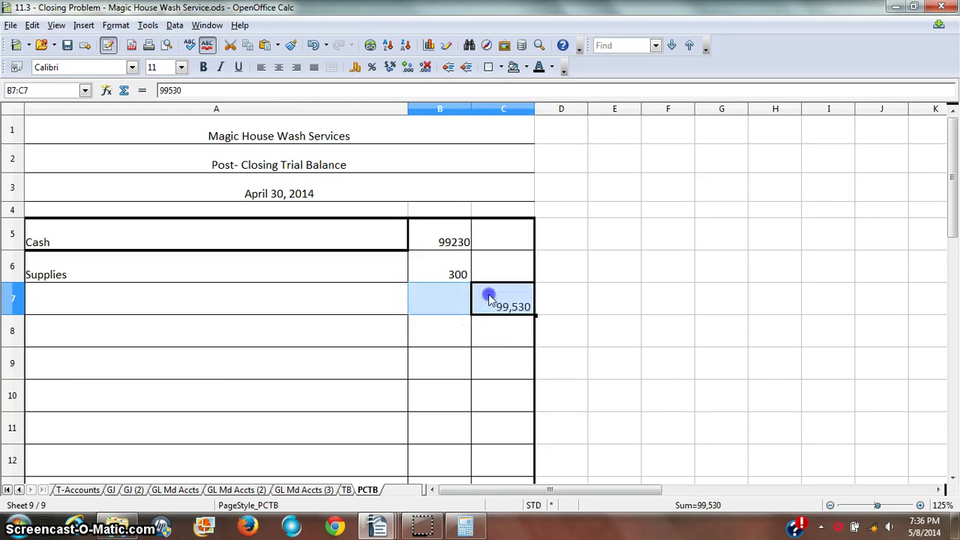
click(501, 66)
drag(503, 77, 506, 71)
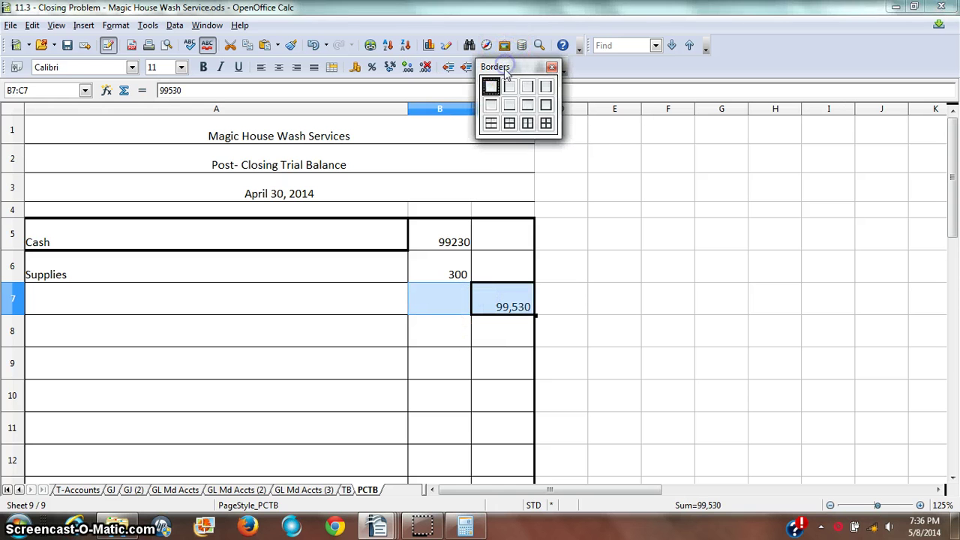
click(512, 117)
click(445, 338)
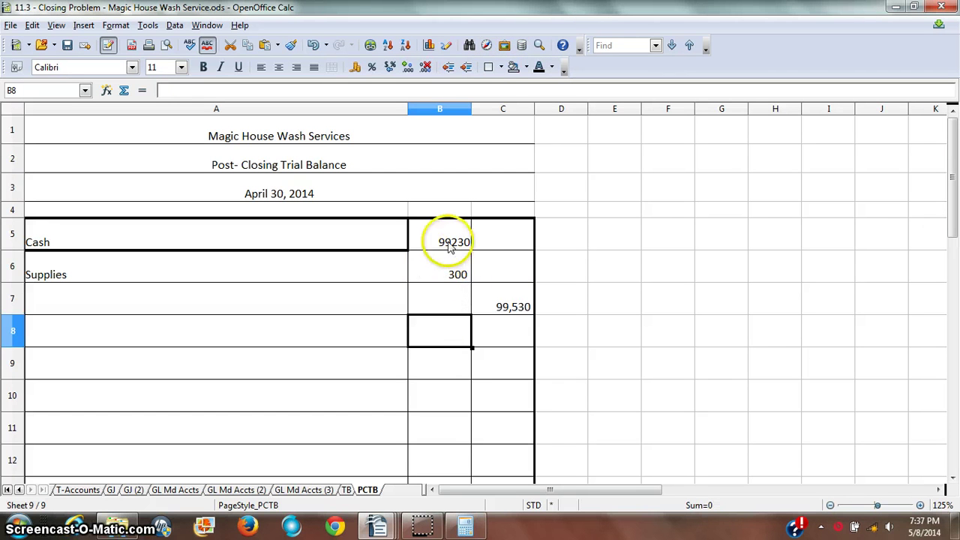
drag(482, 305, 445, 300)
click(444, 335)
key(ctrl+s)
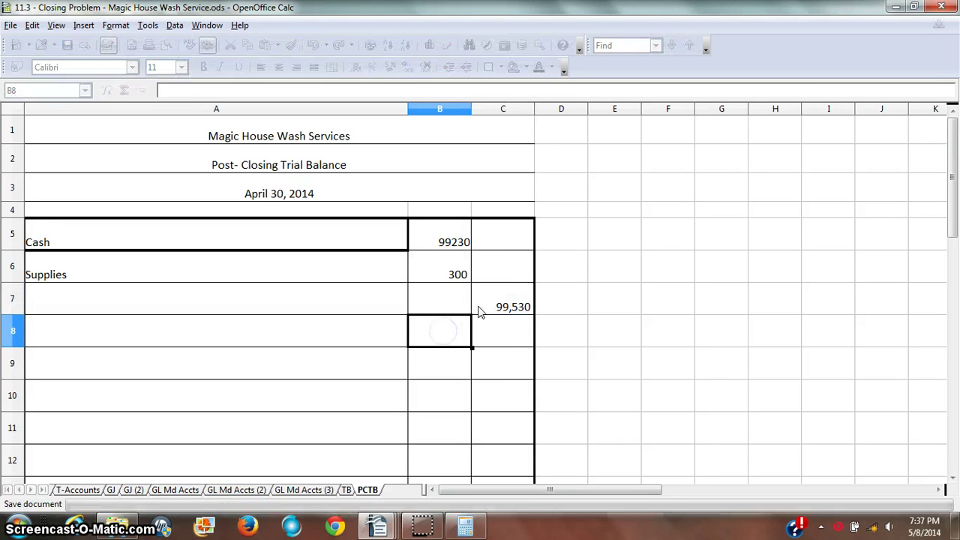
Enter the trial balance totals below the last amounts: 99530 as the debit in B8 and 99530 as the credit in C8
click(492, 337)
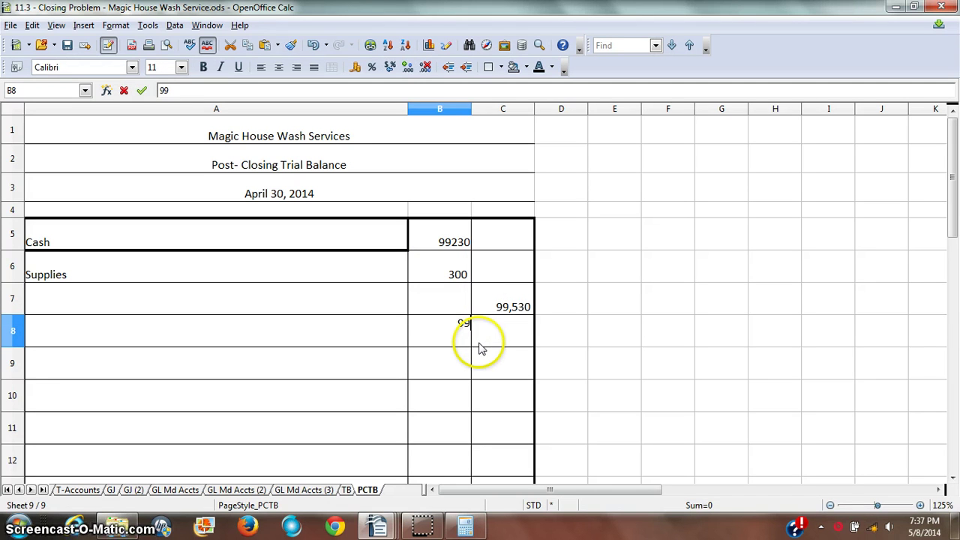
key(Tab)
key(Right)
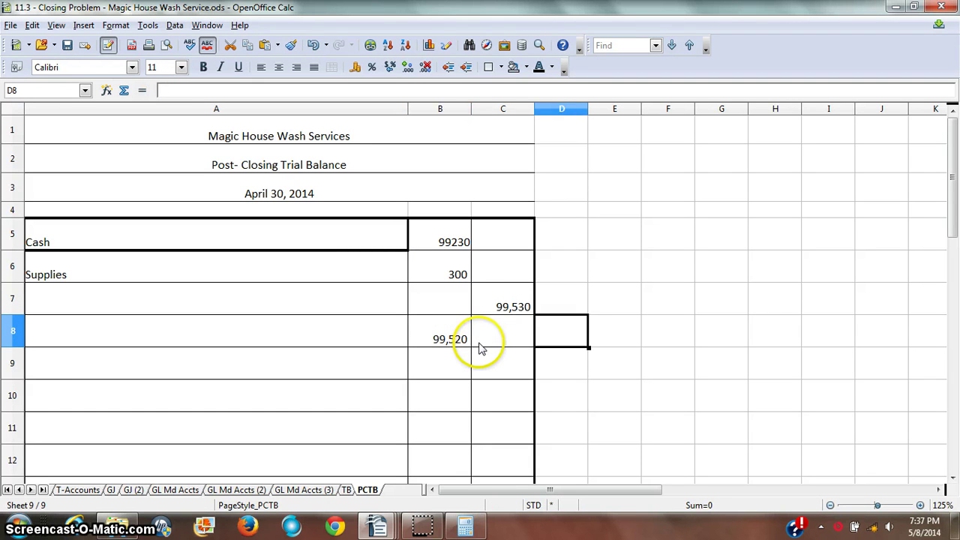
key(Left)
key(Left)
text(99)
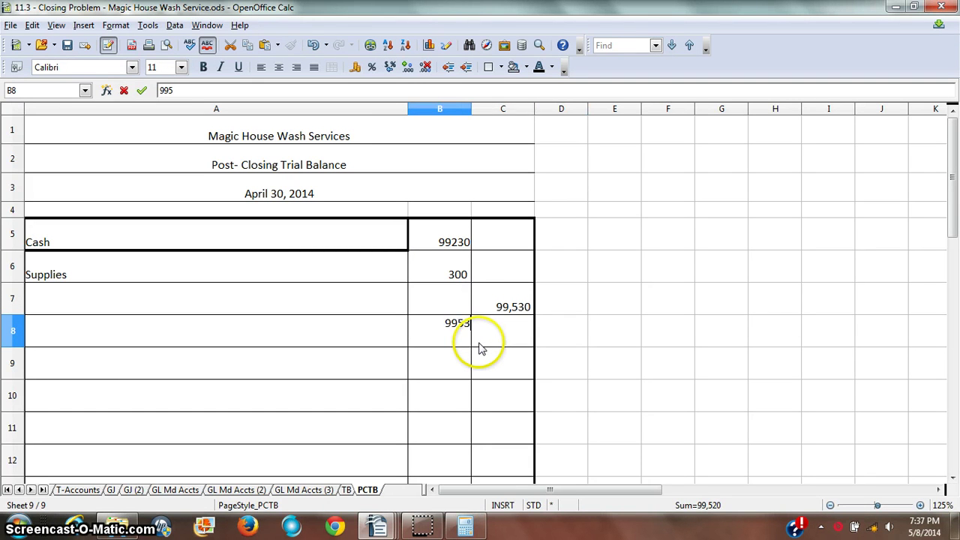
click(481, 346)
text(99530)
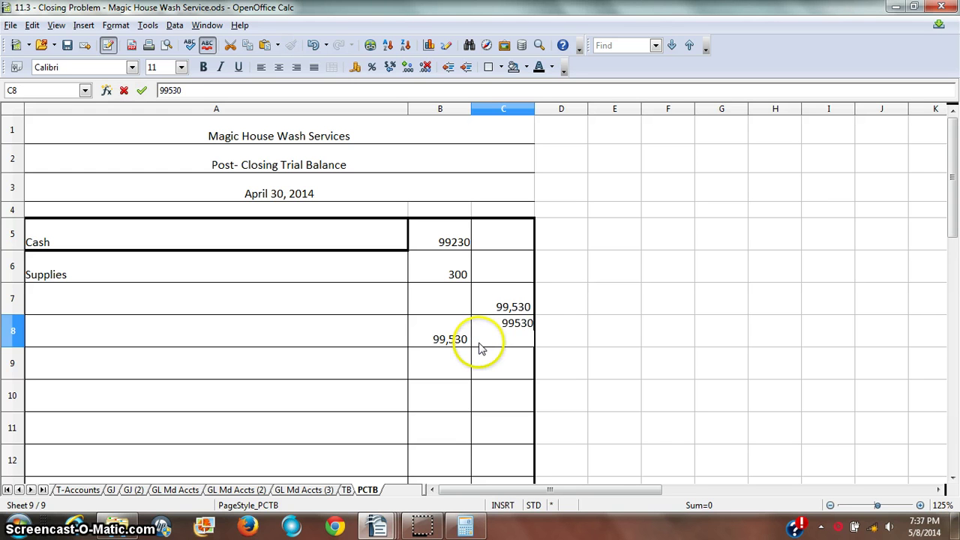
key(Return)
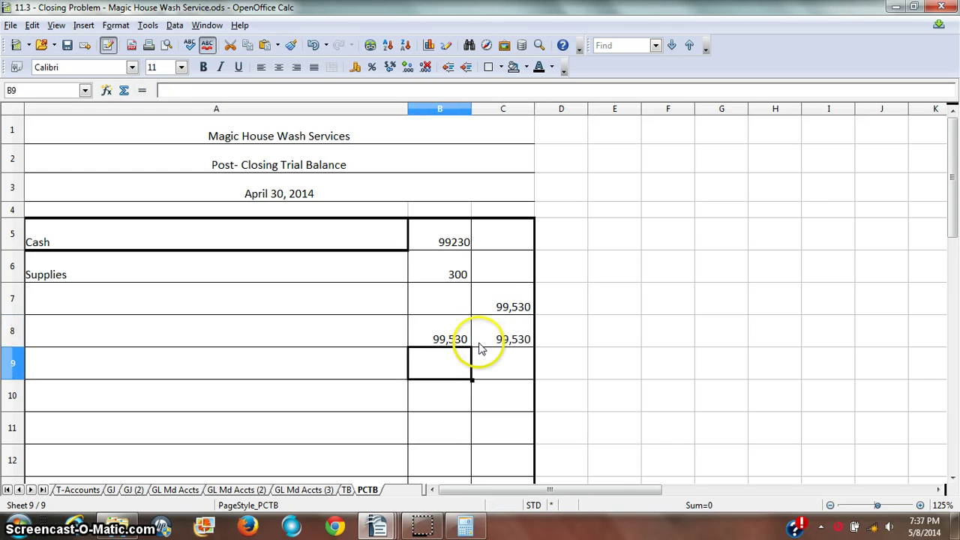
Select B7:C7, the last row of amounts above the trial balance totals
drag(498, 309, 433, 313)
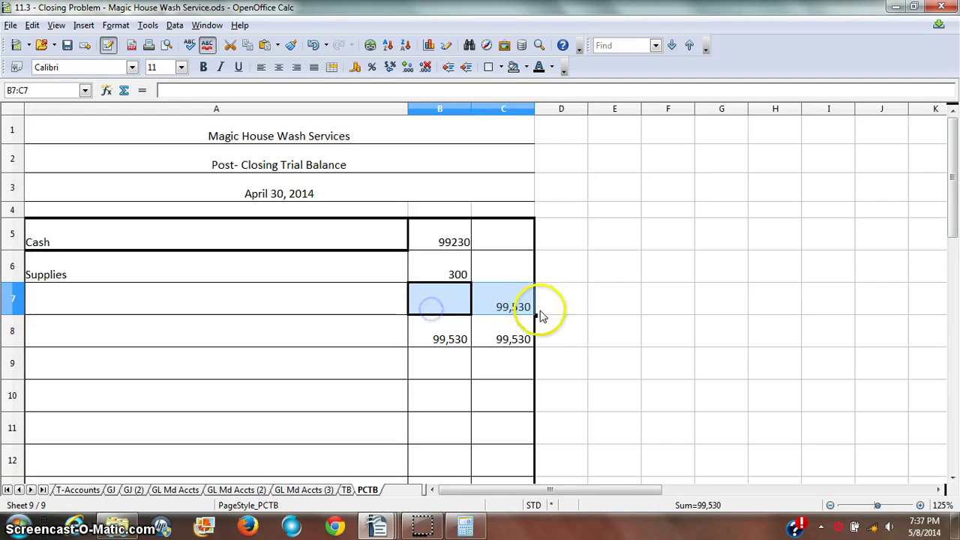